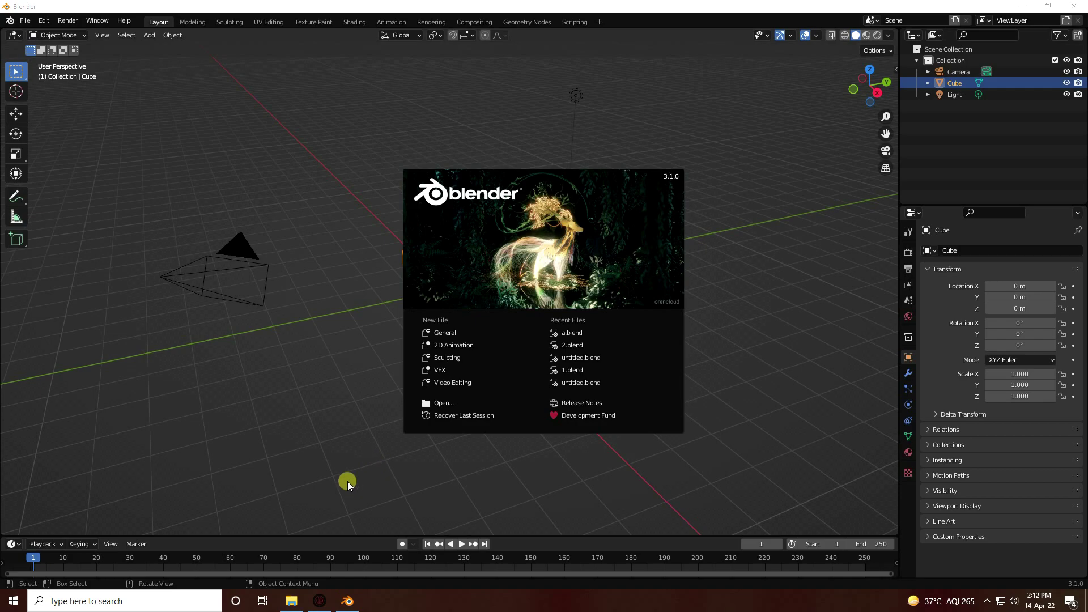
- Open the grey Seamless.png height map from the JS TEXTURE folder in Photos
{"action": "left_click", "coordinate": [291, 601]}
{"action": "key", "text": "Return"}
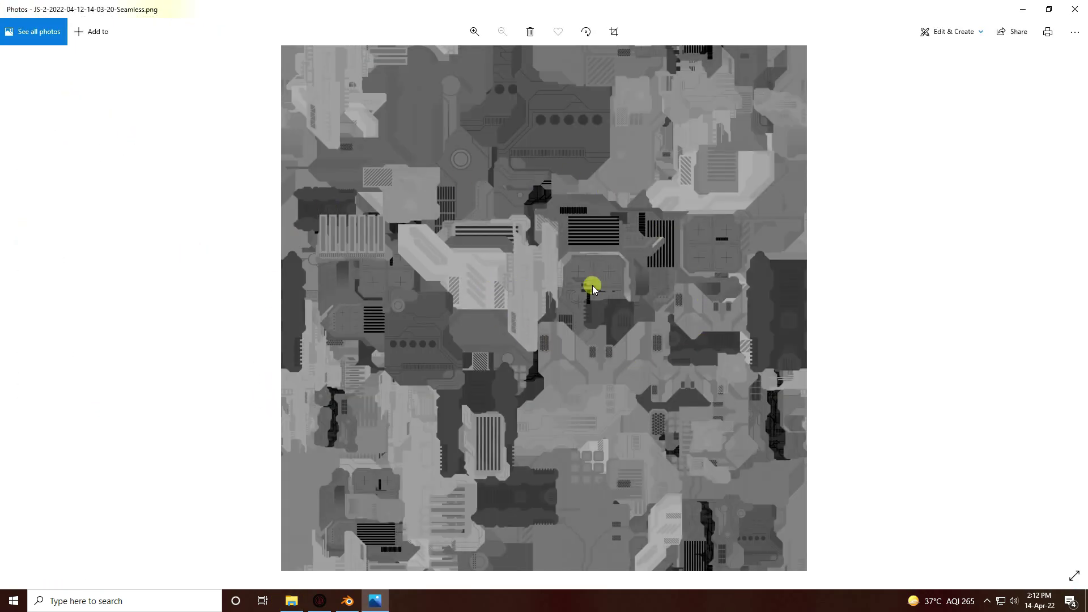
- Browse the Seamless-Color and Seamless-Normal maps in Photos, then close it and return to Blender
{"action": "left_click", "coordinate": [1072, 304]}
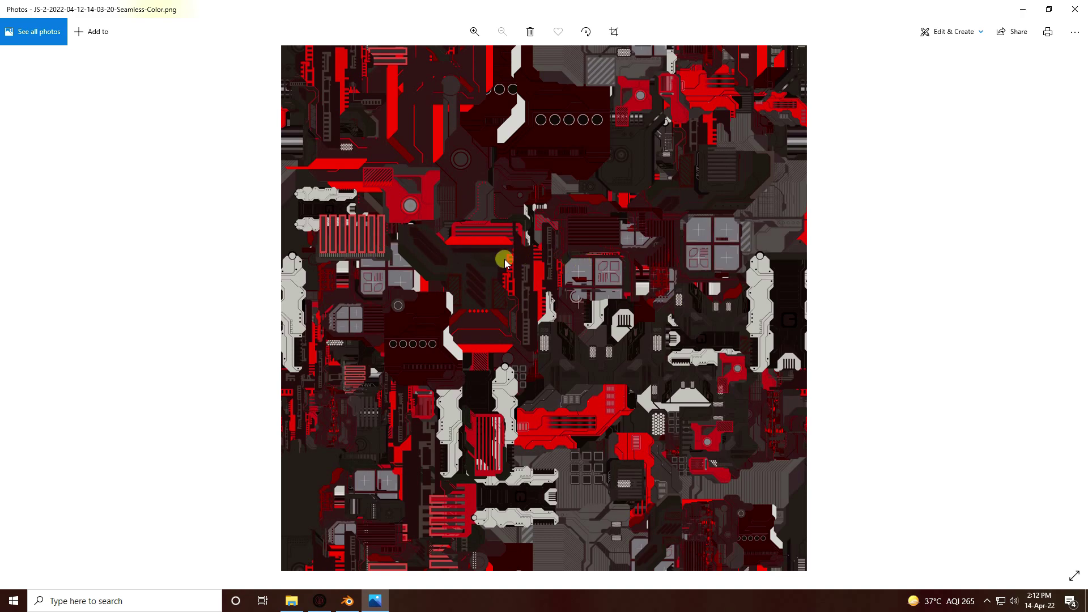
{"action": "left_click", "coordinate": [1072, 303]}
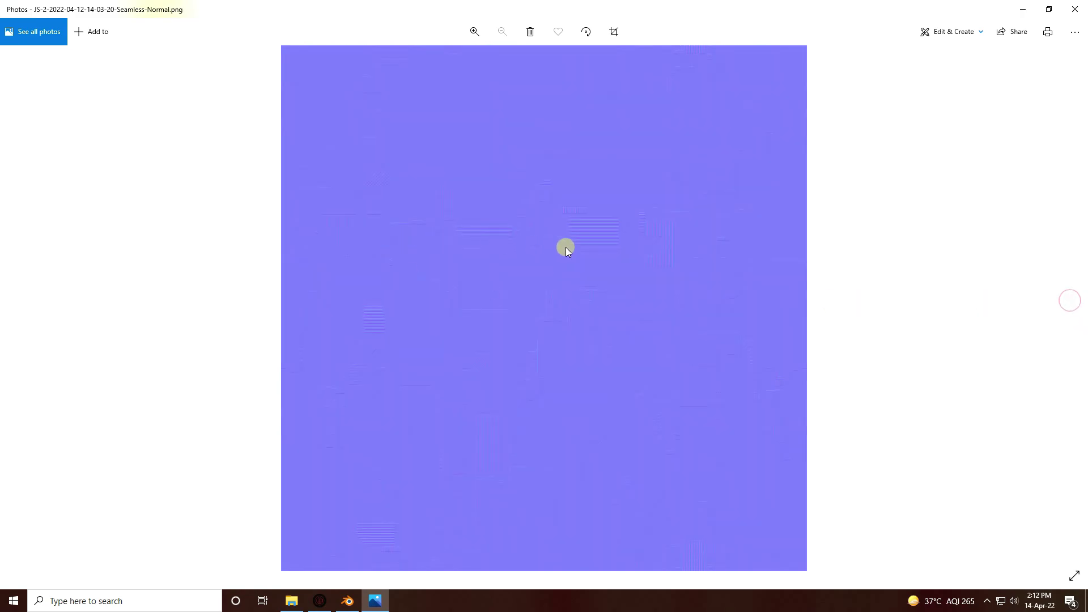
{"action": "left_click", "coordinate": [1076, 9]}
{"action": "left_click", "coordinate": [348, 600]}
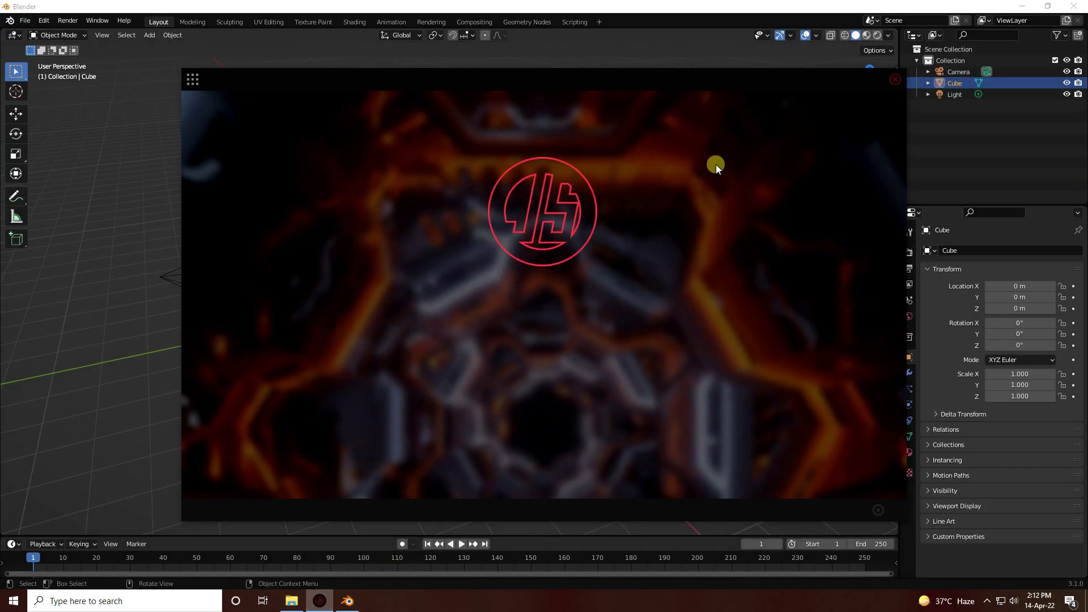
- Generate a new displacement map with the JSplacement 2 generator
{"action": "left_click", "coordinate": [194, 81]}
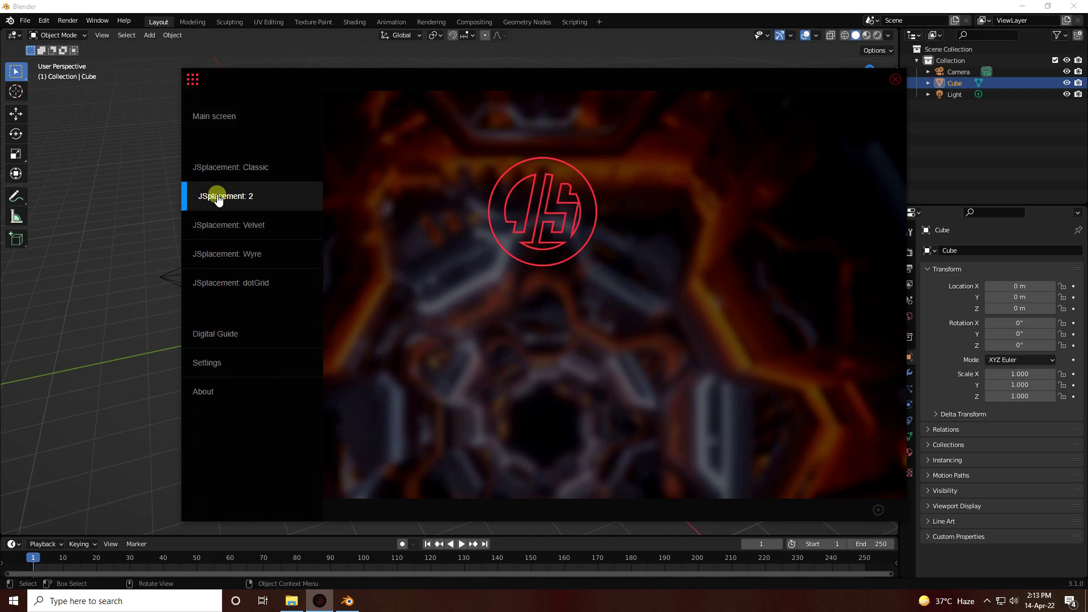
{"action": "left_click", "coordinate": [273, 196]}
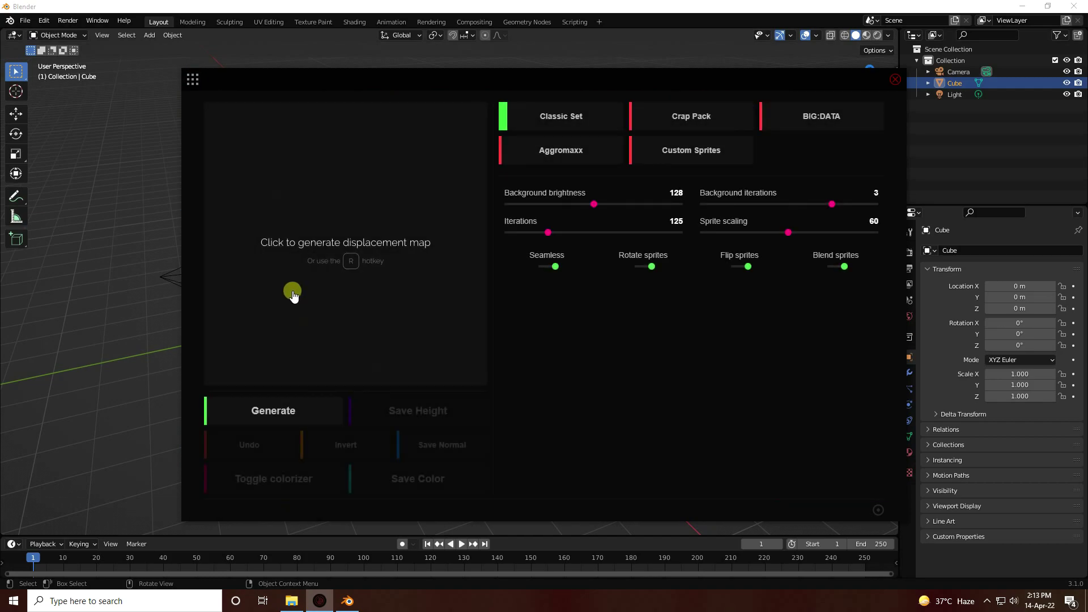
{"action": "left_click", "coordinate": [340, 360]}
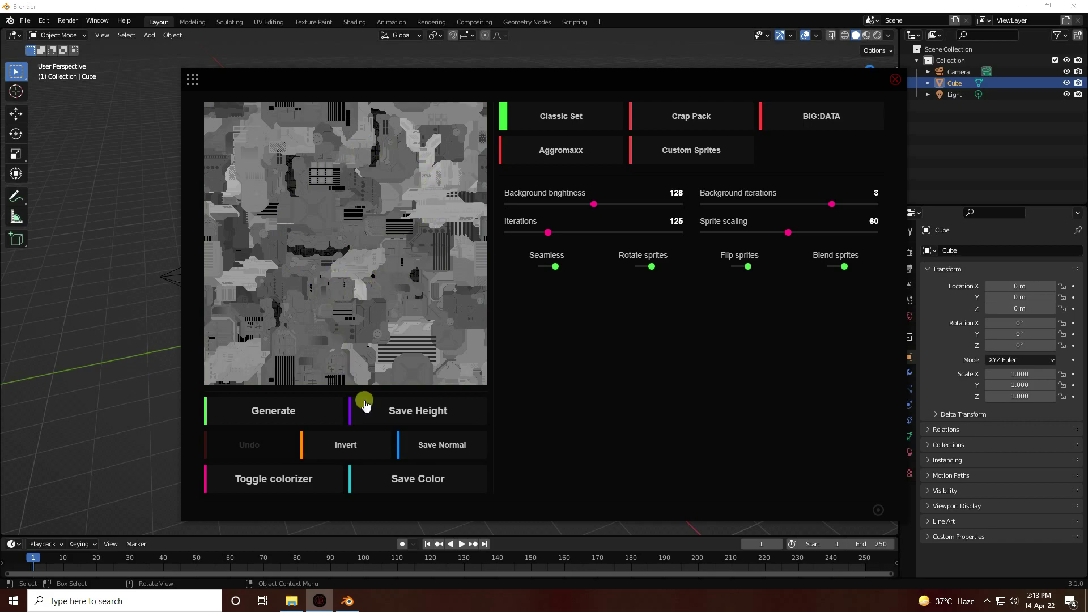
- Save the height map to the Desktop and bring up the colorizer gradients
{"action": "left_click", "coordinate": [432, 412]}
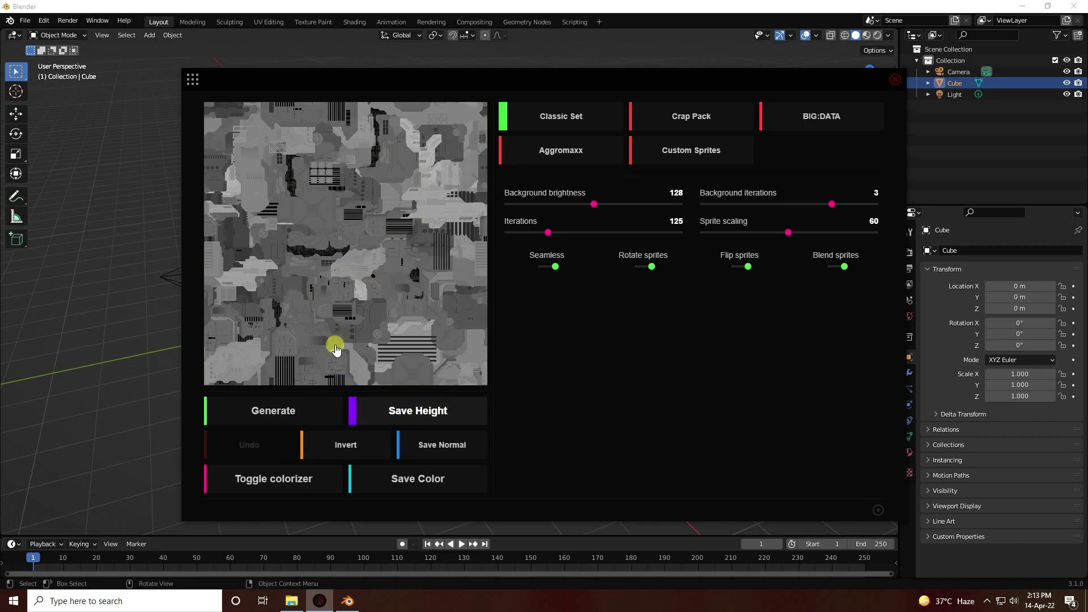
{"action": "left_click", "coordinate": [49, 81]}
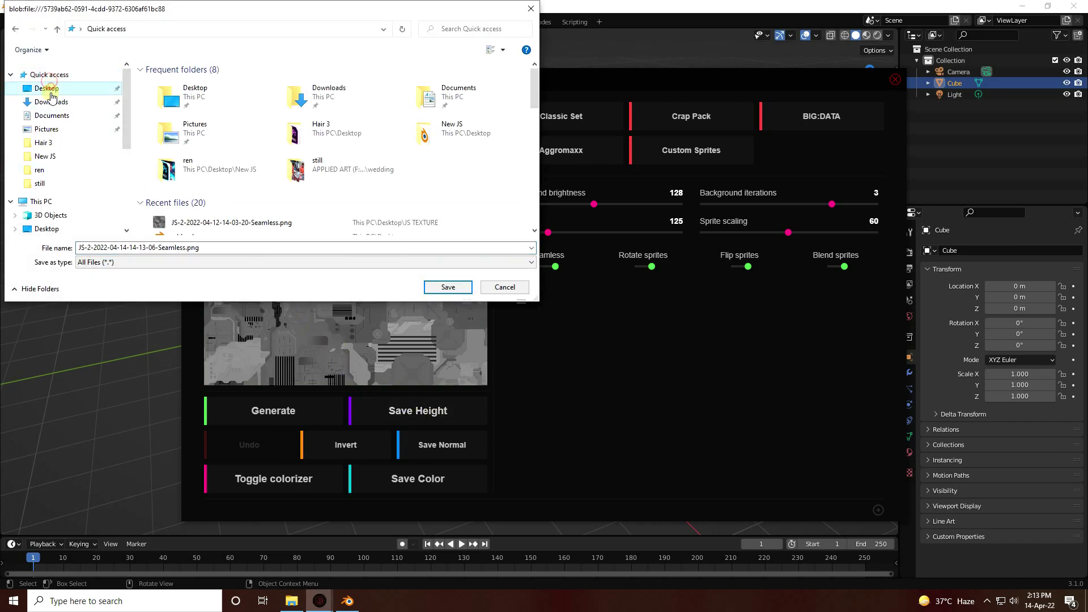
{"action": "left_click", "coordinate": [47, 88]}
{"action": "left_click", "coordinate": [459, 289]}
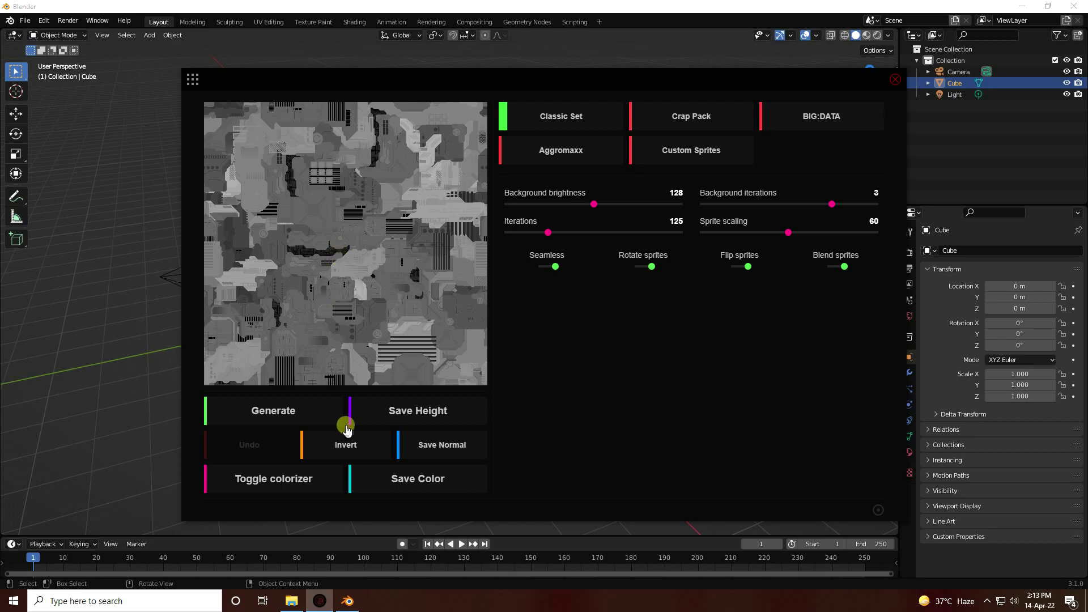
{"action": "left_click", "coordinate": [271, 483]}
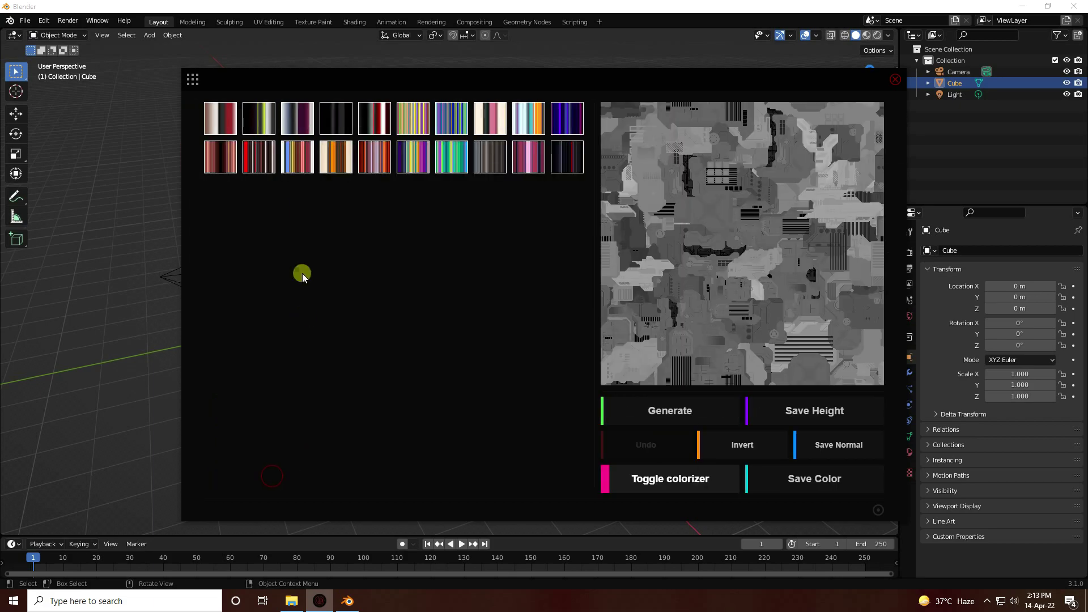
- Recolour the map with the red and black gradient and save the colour map
{"action": "left_click", "coordinate": [221, 161]}
{"action": "left_click", "coordinate": [260, 162]}
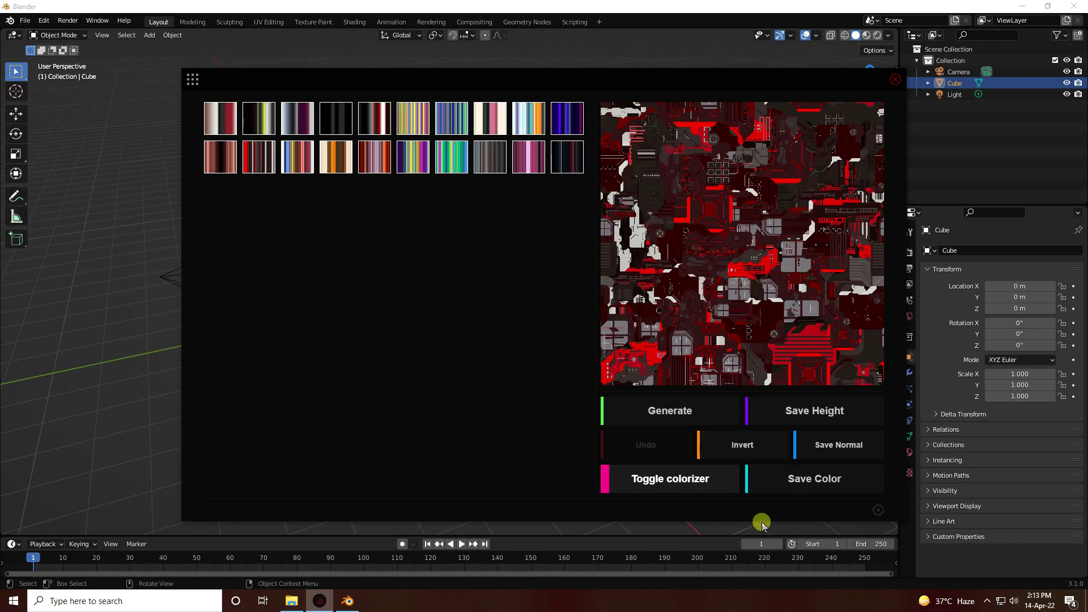
{"action": "left_click", "coordinate": [815, 482]}
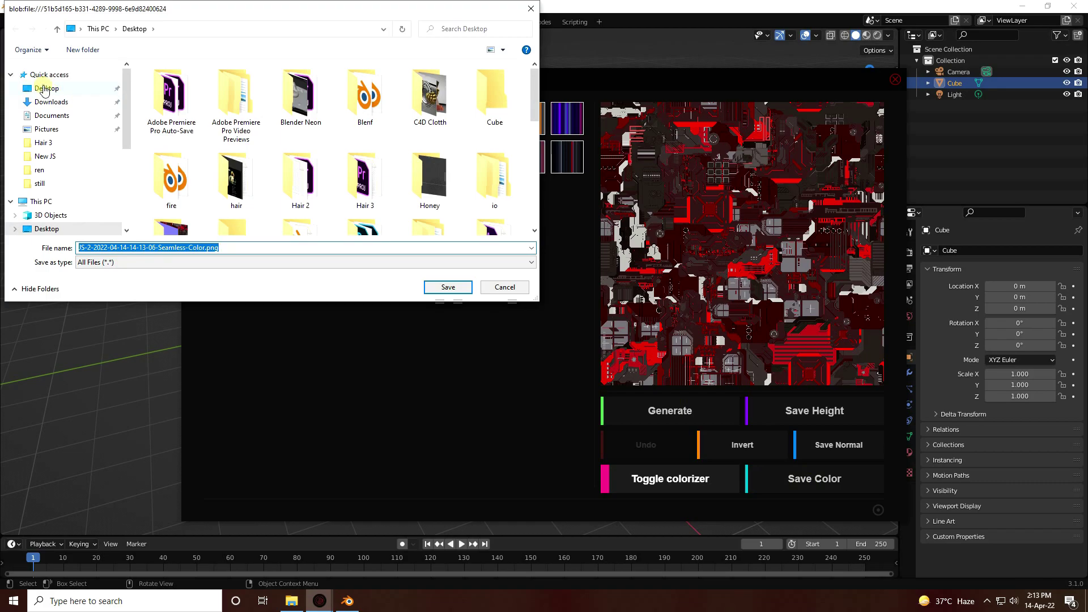
{"action": "left_click", "coordinate": [447, 287]}
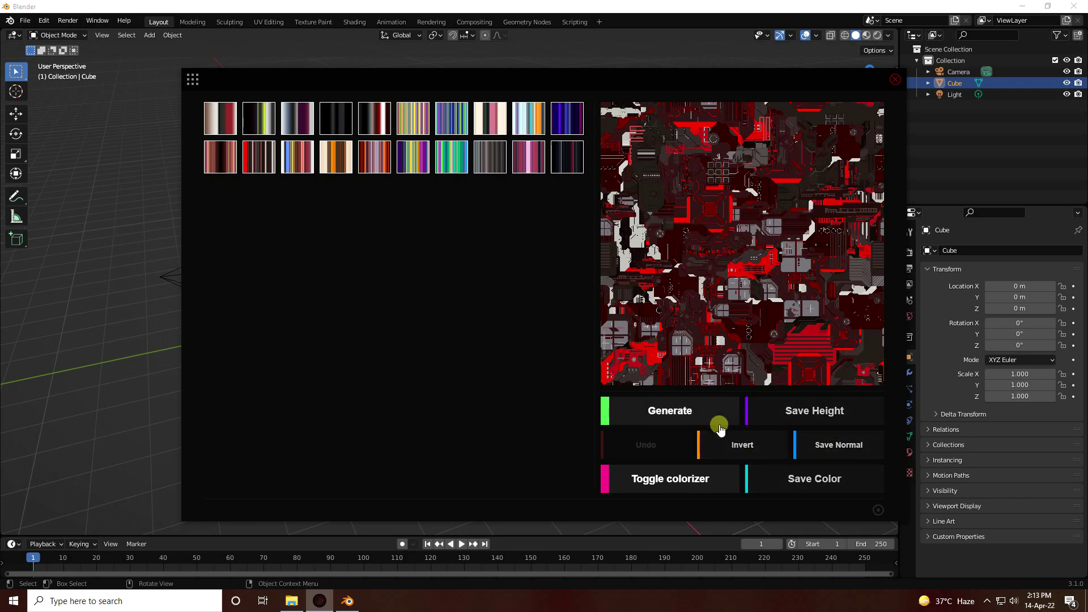
- Turn the colorizer off and save the normal map to the Desktop
{"action": "left_click", "coordinate": [668, 479]}
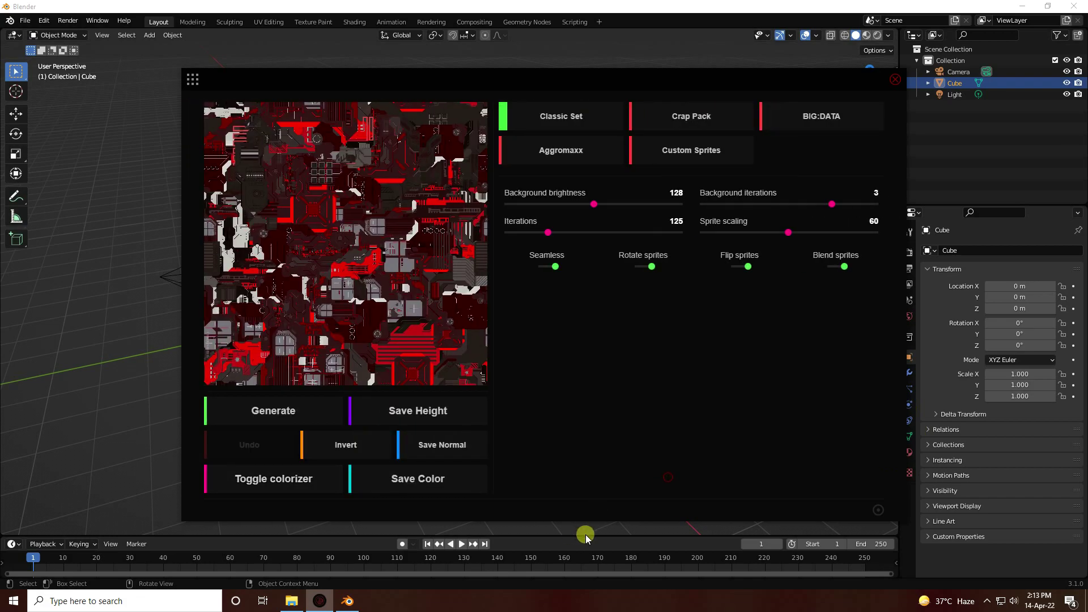
{"action": "left_click", "coordinate": [445, 448]}
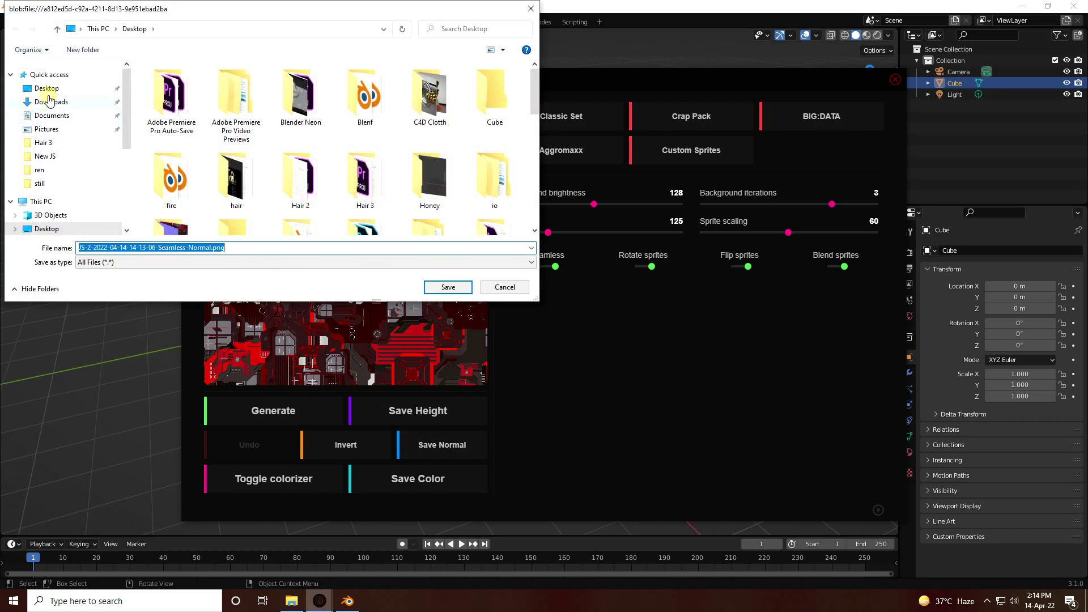
{"action": "left_click", "coordinate": [448, 286]}
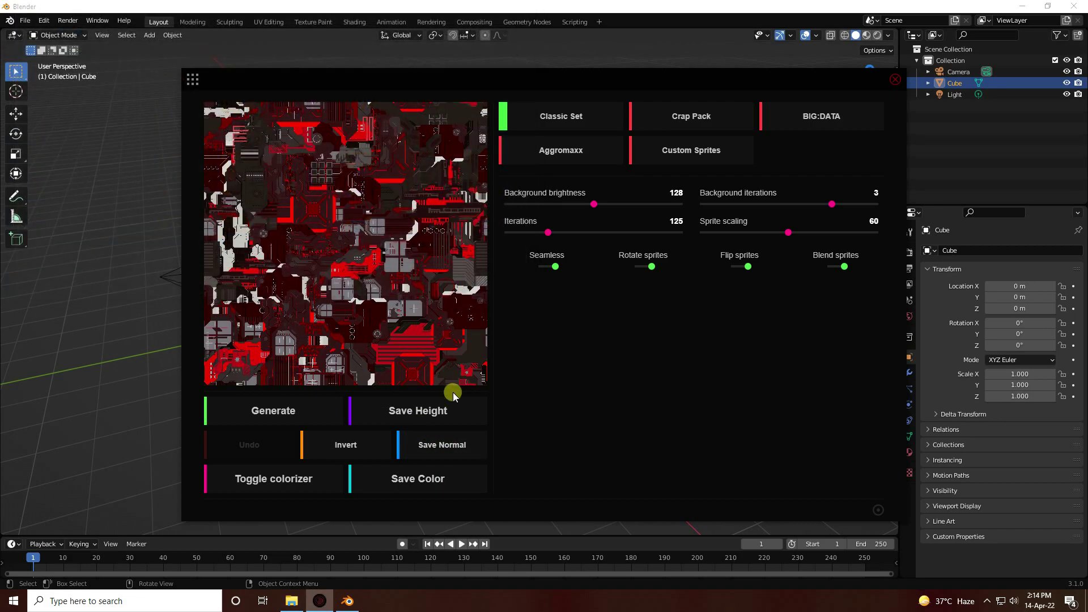
- Show the Desktop in File Explorer and refresh it so the new maps appear
{"action": "left_click", "coordinate": [291, 601]}
{"action": "left_click", "coordinate": [46, 134]}
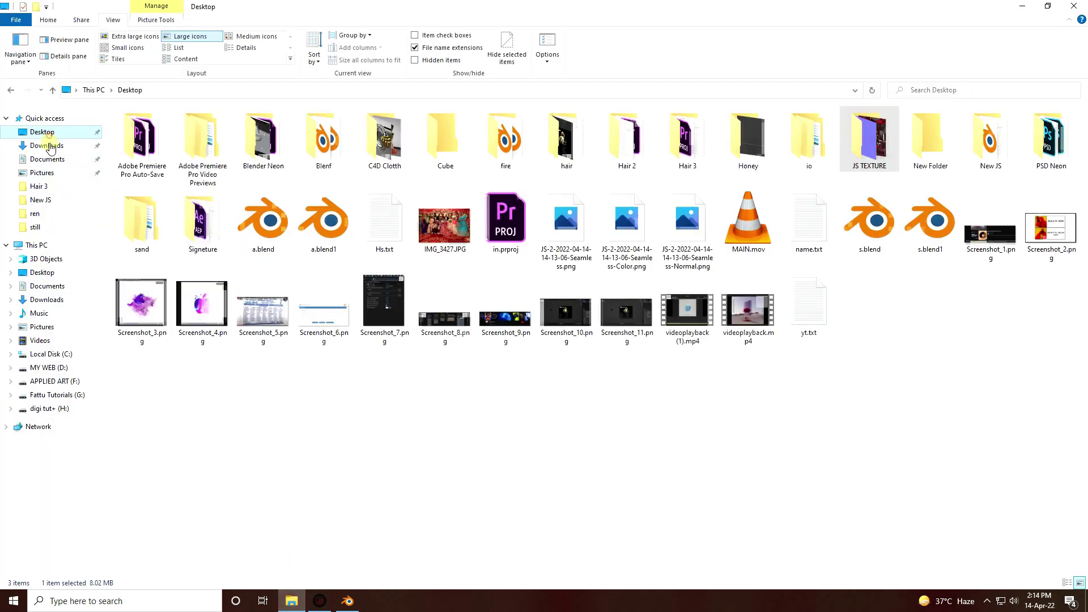
{"action": "left_click", "coordinate": [554, 437]}
{"action": "right_click", "coordinate": [393, 390]}
{"action": "left_click", "coordinate": [429, 436]}
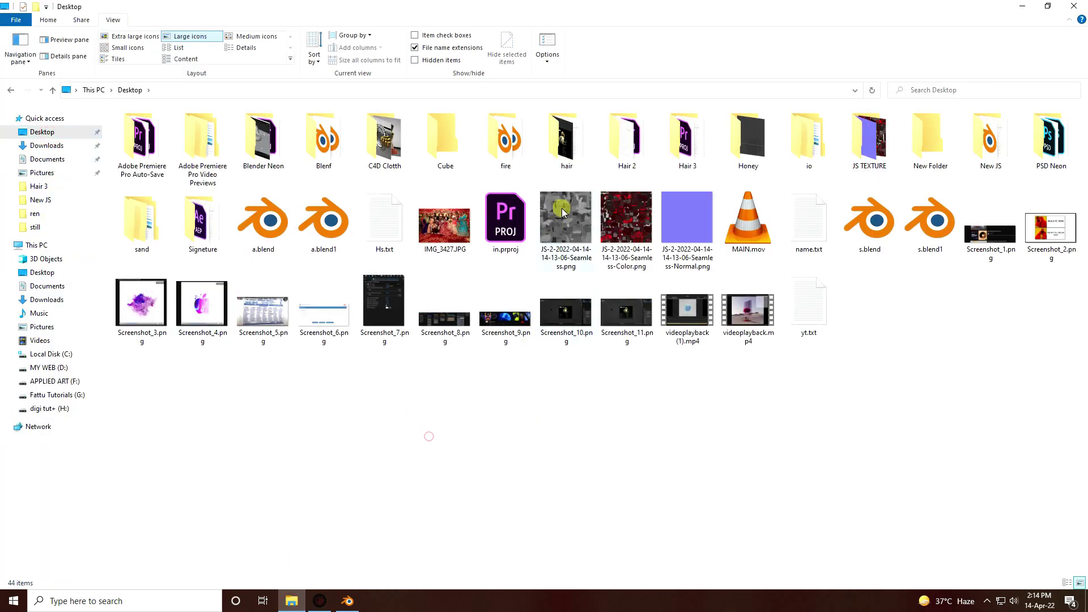
- View the new Seamless height and normal maps in Photos, then return to Blender
{"action": "double_click", "coordinate": [564, 213]}
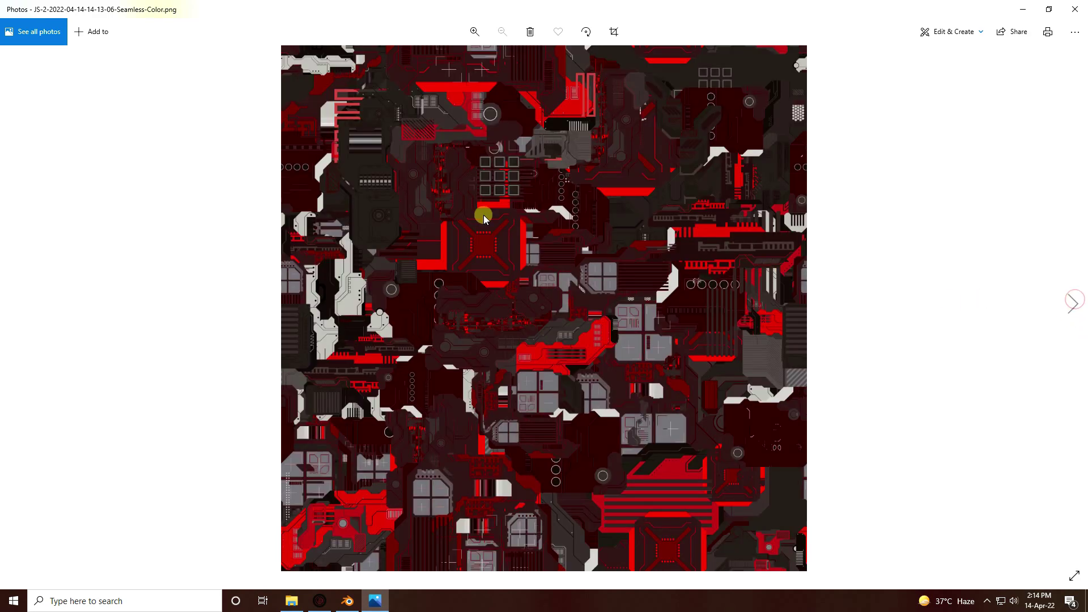
{"action": "left_click", "coordinate": [1072, 303]}
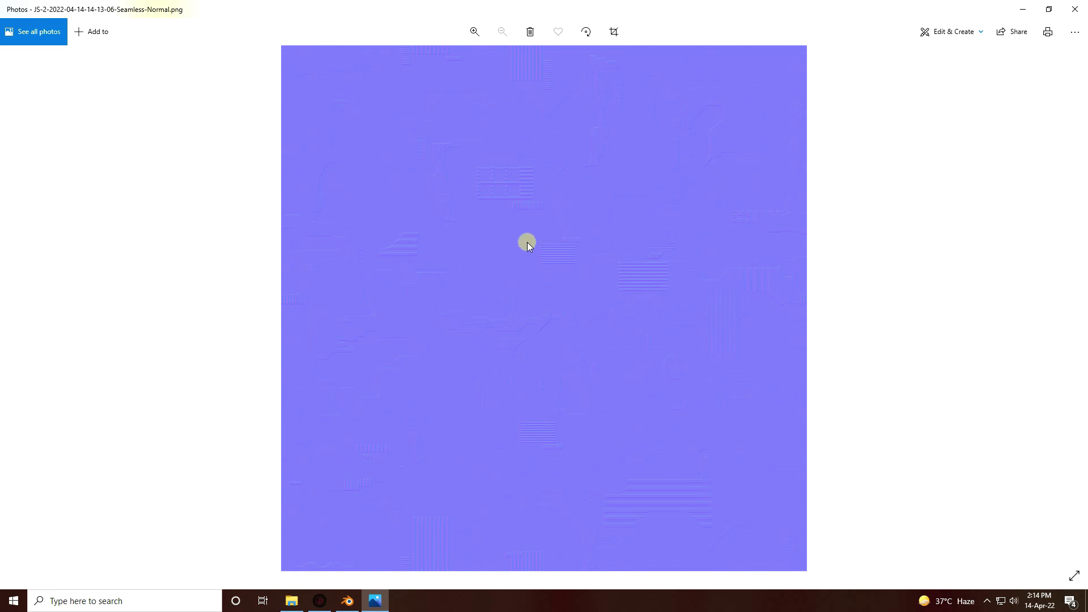
{"action": "left_click", "coordinate": [348, 601]}
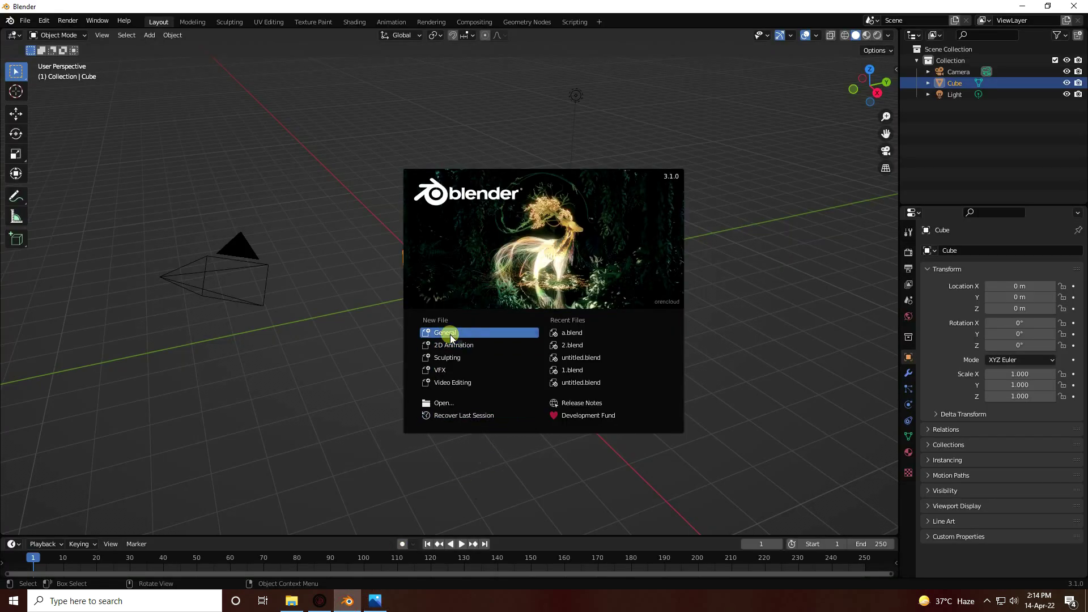
- Add a plane mesh and scale it to 10 on X, Y and Z
{"action": "left_click", "coordinate": [451, 334]}
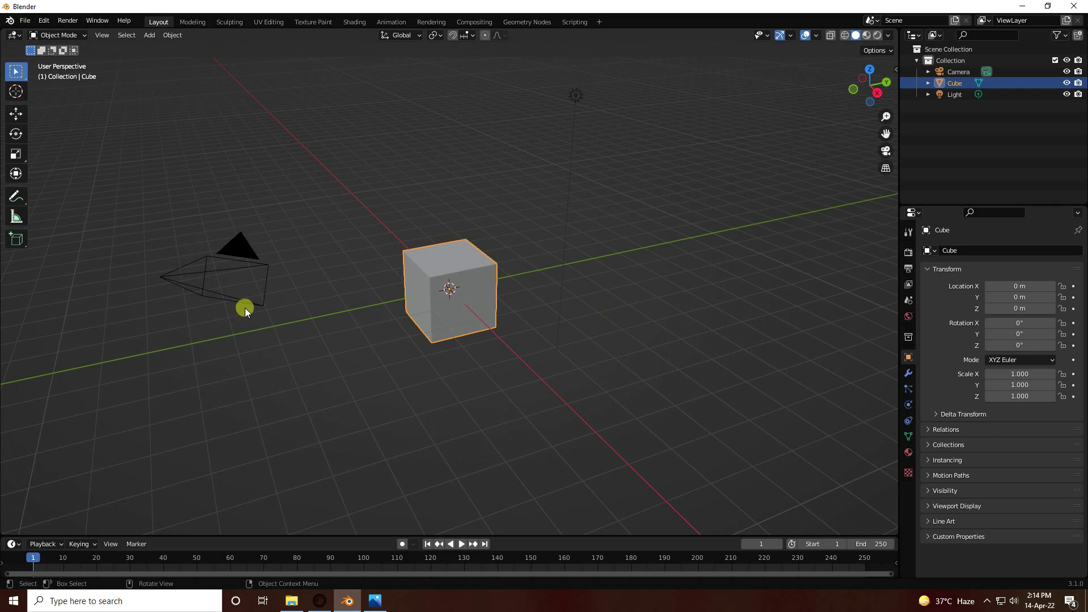
{"action": "middle_click_drag", "start_coordinate": [281, 311], "coordinate": [272, 358]}
{"action": "left_click", "coordinate": [149, 35]}
{"action": "mouse_move", "coordinate": [178, 49]}
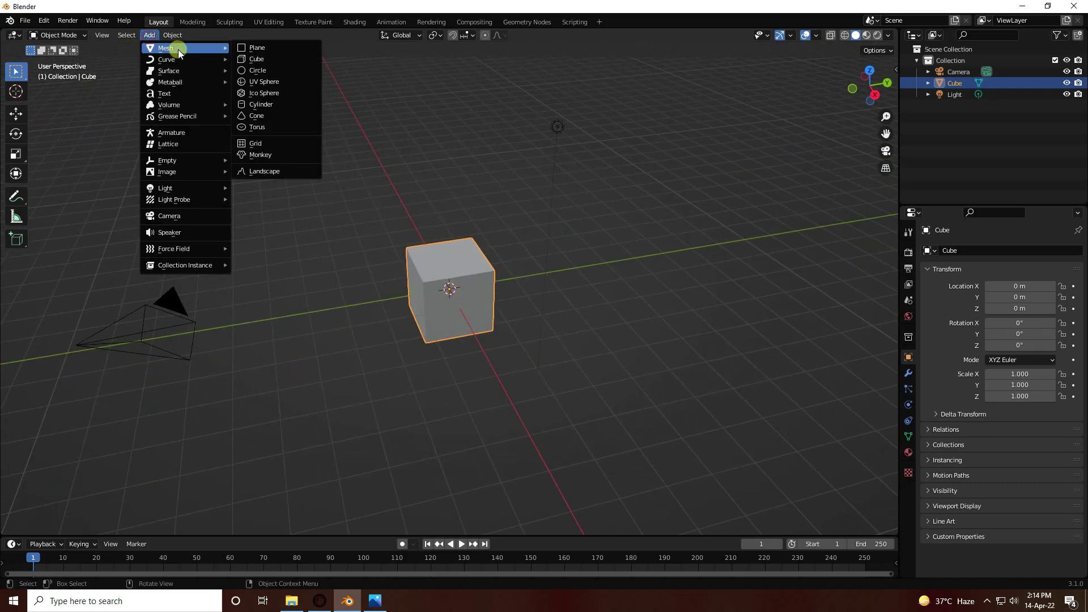
{"action": "left_click", "coordinate": [311, 49]}
{"action": "left_click", "coordinate": [1020, 371]}
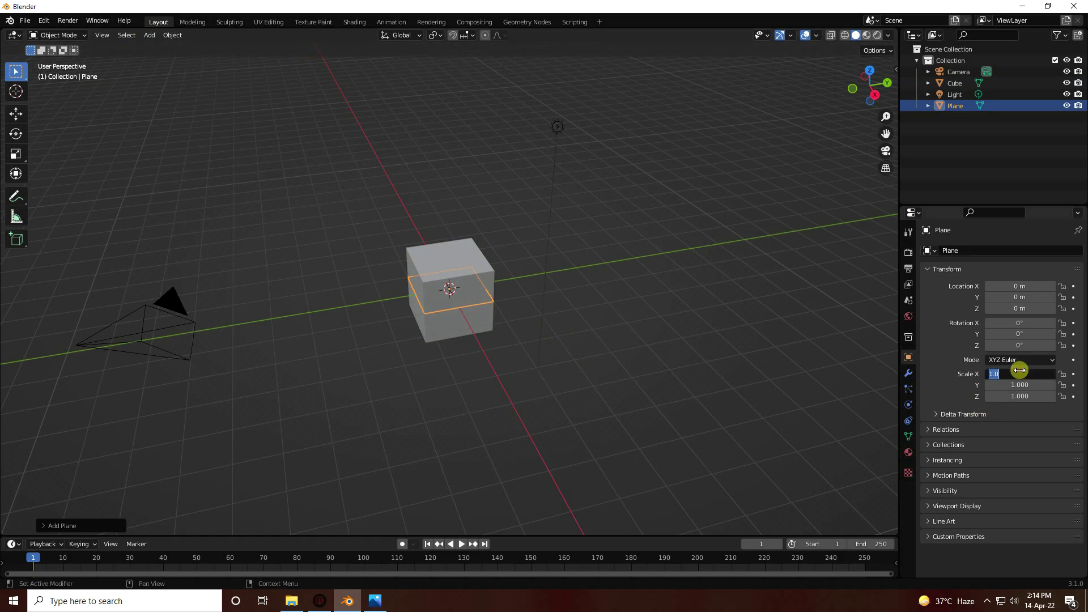
{"action": "key", "text": "Tab"}
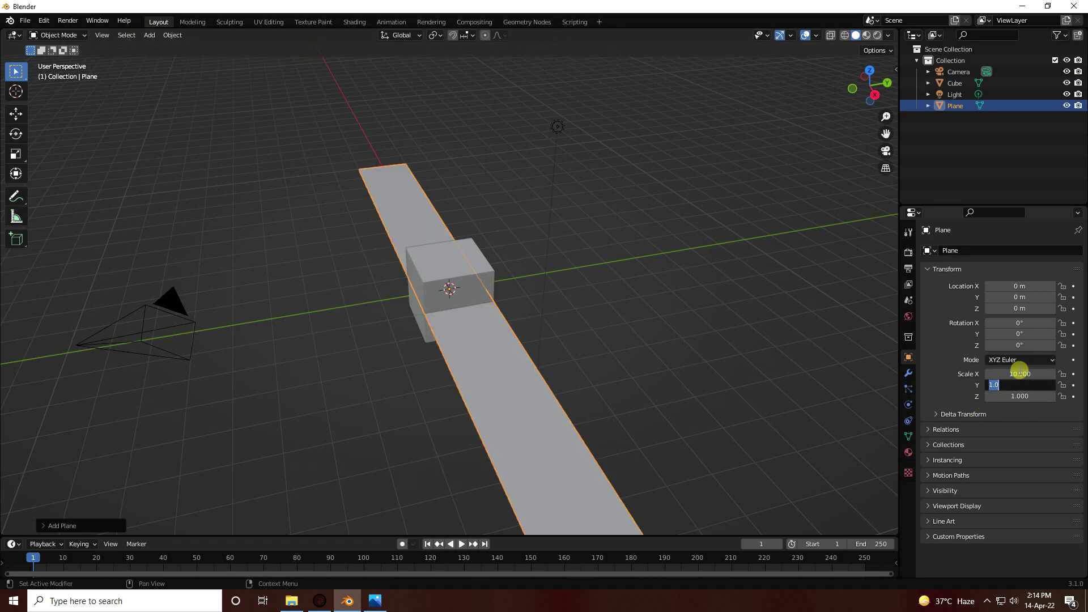
{"action": "key", "text": "Tab"}
{"action": "type", "text": "10"}
{"action": "key", "text": "Return"}
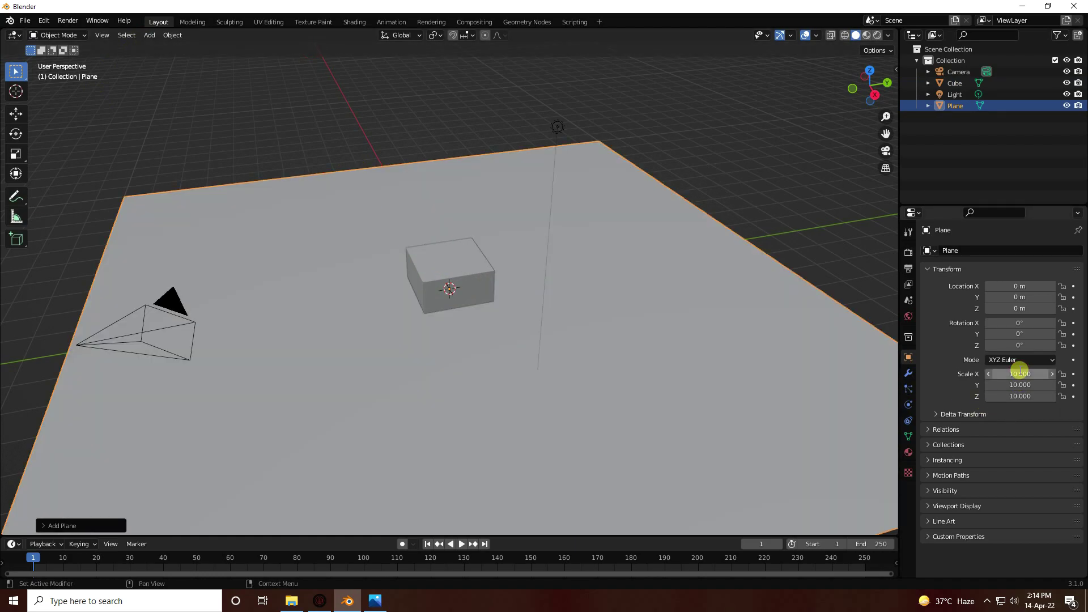
- Lower the plane below the cube to Z -0.9694 m as a floor
{"action": "middle_click_drag", "start_coordinate": [557, 308], "coordinate": [416, 146]}
{"action": "left_click", "coordinate": [17, 114]}
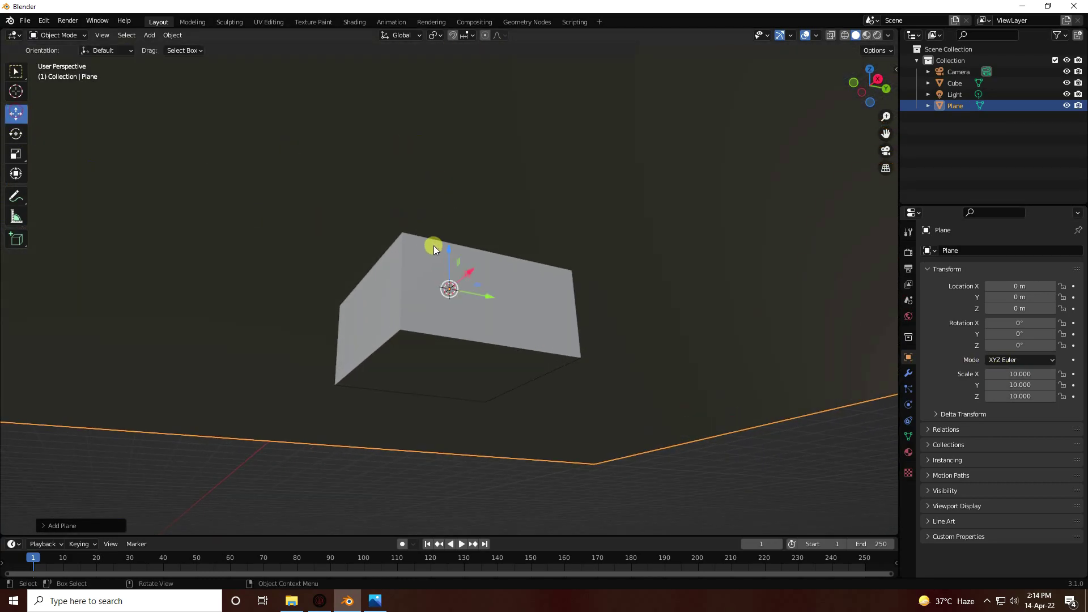
{"action": "left_click_drag", "start_coordinate": [447, 247], "coordinate": [465, 334]}
{"action": "middle_click_drag", "start_coordinate": [476, 287], "coordinate": [491, 359]}
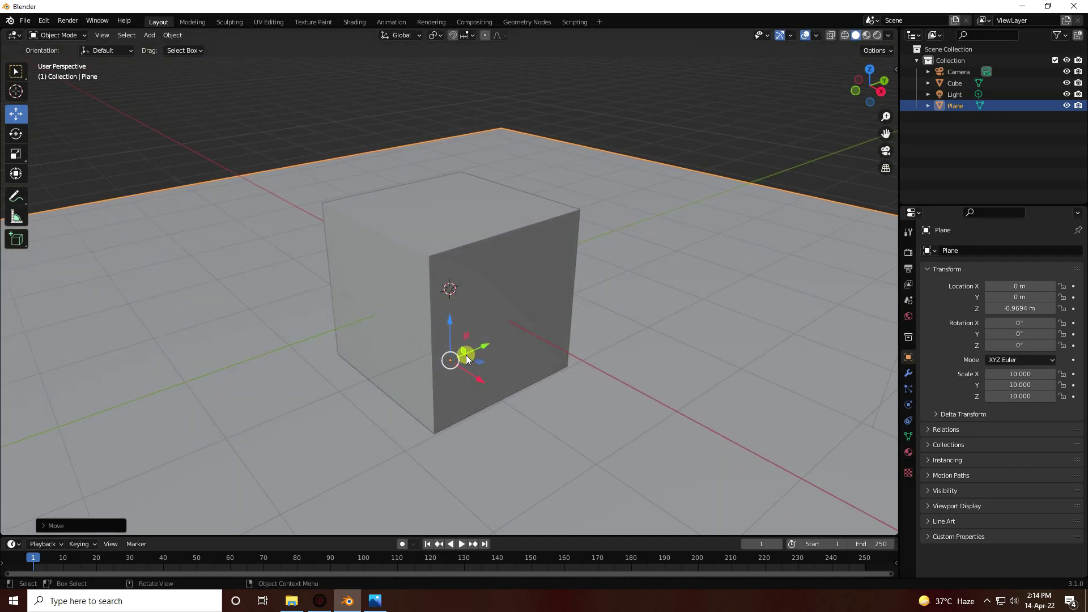
- In camera view, slide the floor plane to X -4.6469 m, Y 4.6971 m
{"action": "key", "text": "KP_0"}
{"action": "left_click", "coordinate": [260, 230]}
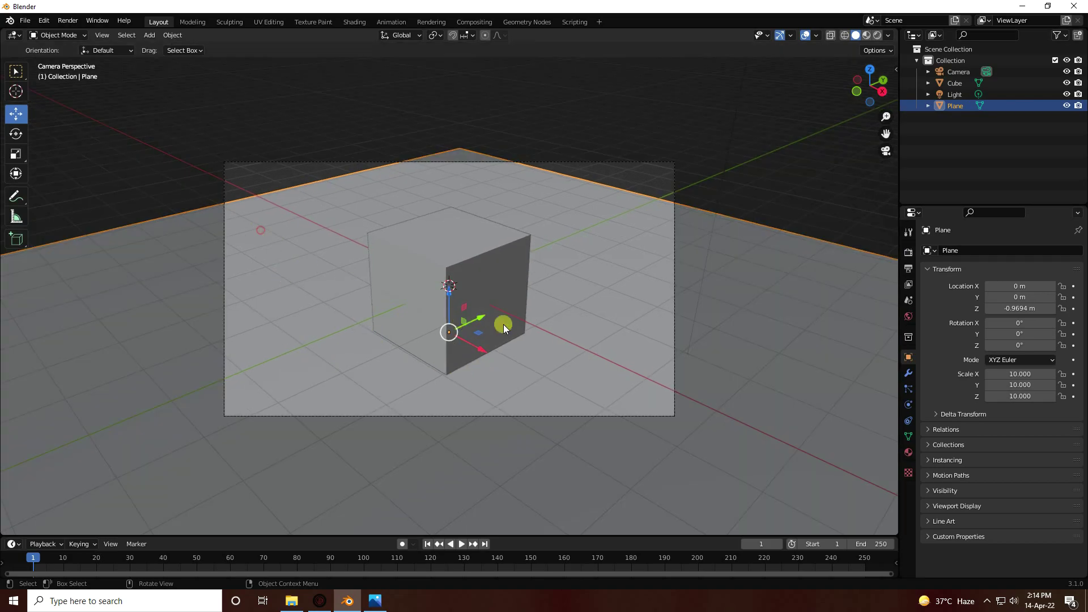
{"action": "left_click_drag", "start_coordinate": [482, 316], "coordinate": [510, 244]}
{"action": "left_click_drag", "start_coordinate": [502, 205], "coordinate": [485, 206]}
{"action": "scroll", "coordinate": [478, 250], "scroll_direction": "up", "scroll_amount": 1}
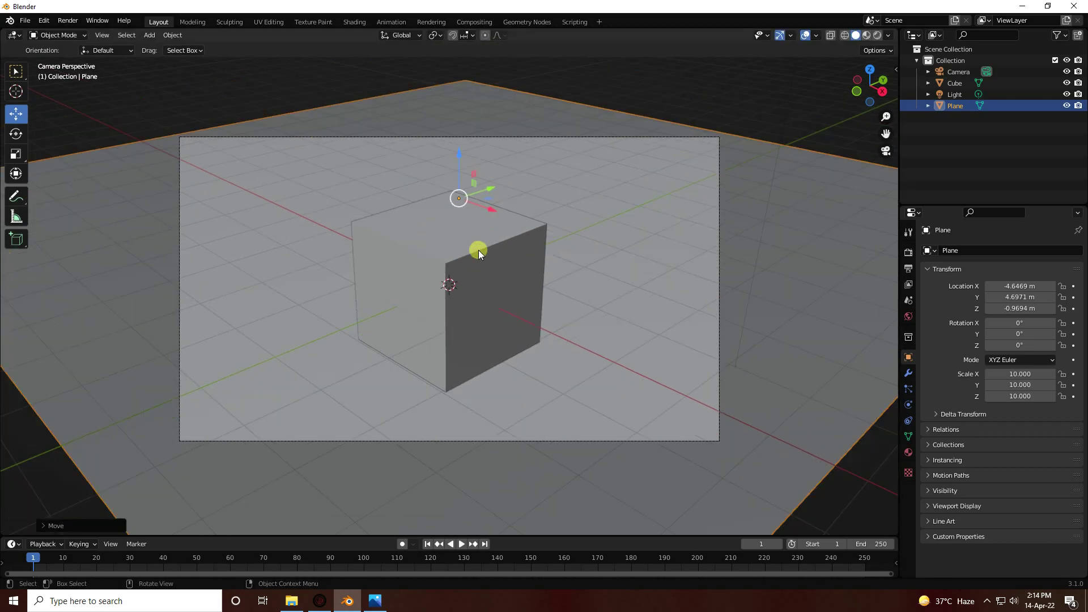
{"action": "scroll", "coordinate": [478, 250], "scroll_direction": "up", "scroll_amount": 2}
- Add a cylinder with 50 vertices, 15 m depth and 0.02 m radius
{"action": "left_click", "coordinate": [153, 35]}
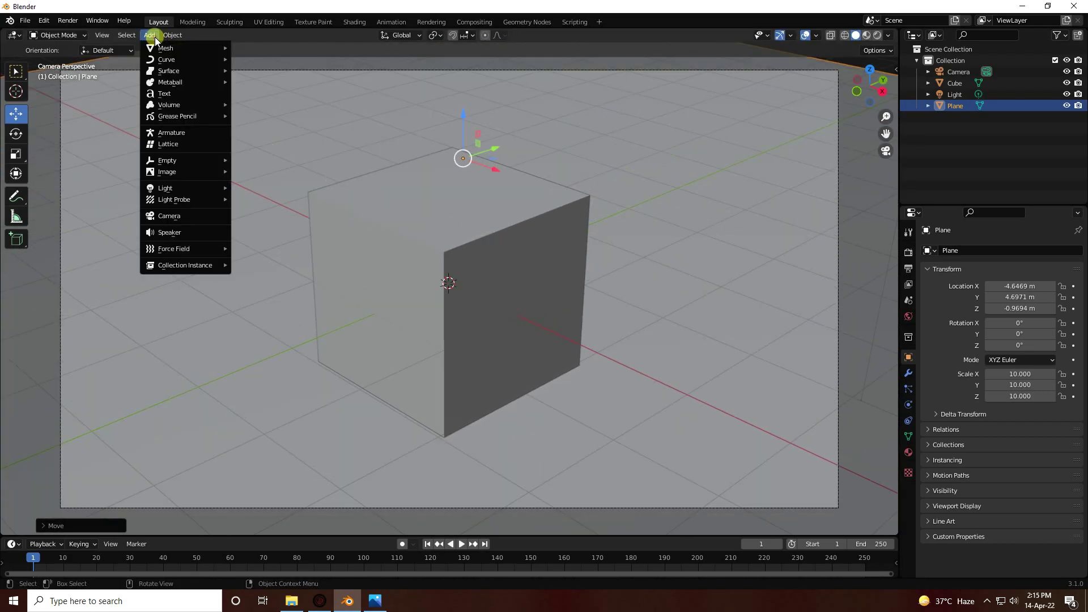
{"action": "mouse_move", "coordinate": [175, 49]}
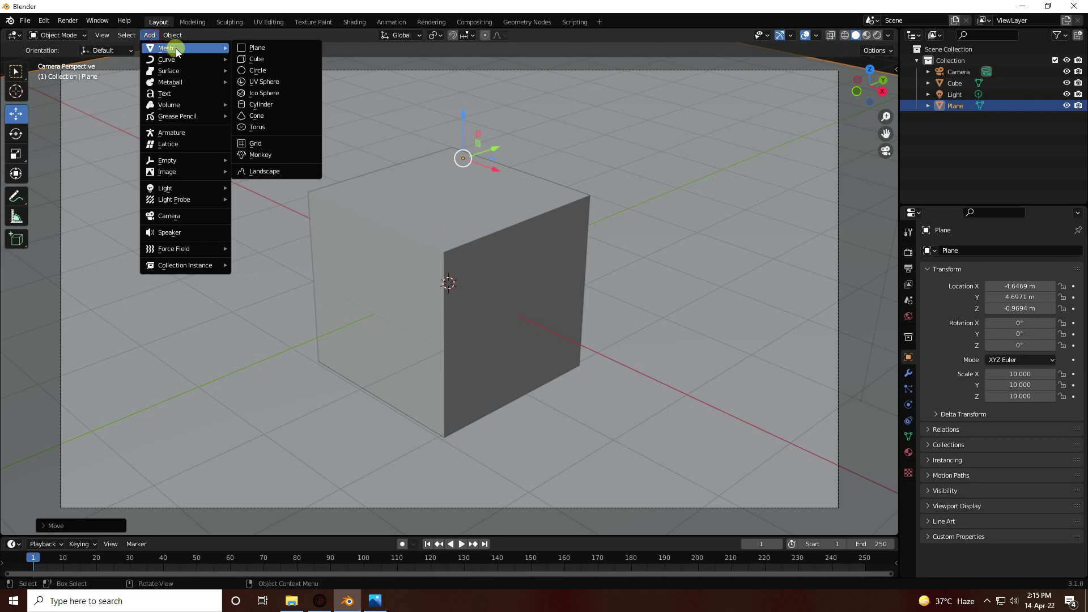
{"action": "left_click", "coordinate": [260, 105]}
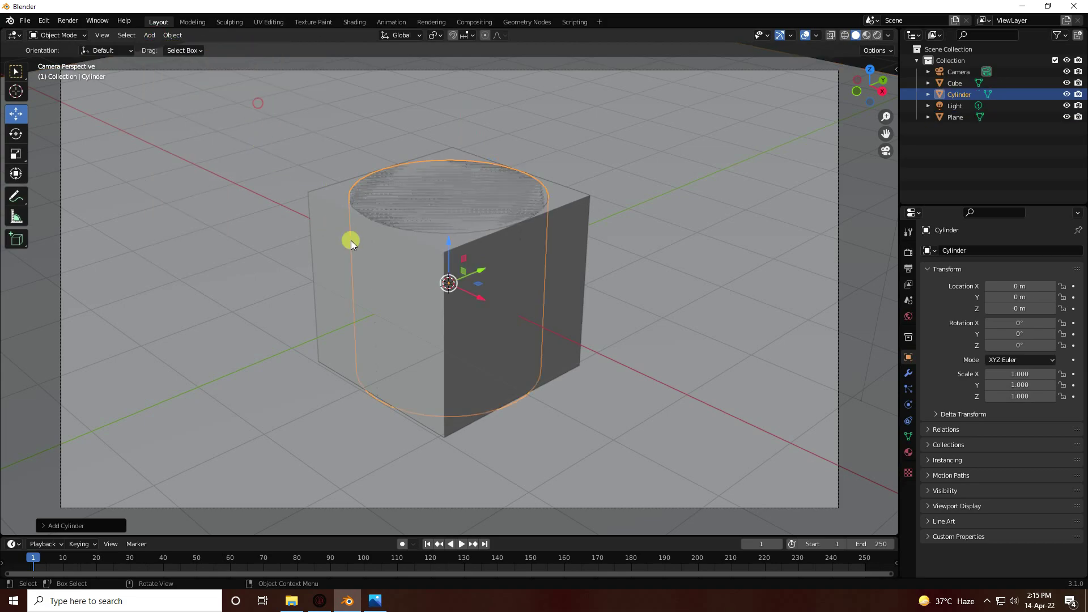
{"action": "left_click", "coordinate": [38, 525]}
{"action": "left_click", "coordinate": [136, 386]}
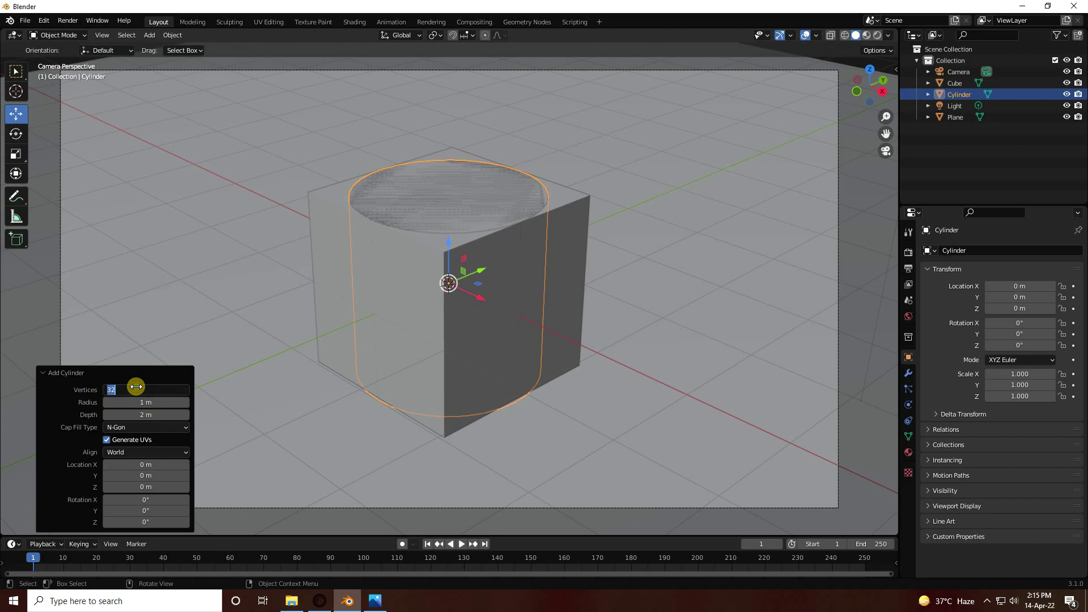
{"action": "type", "text": "50"}
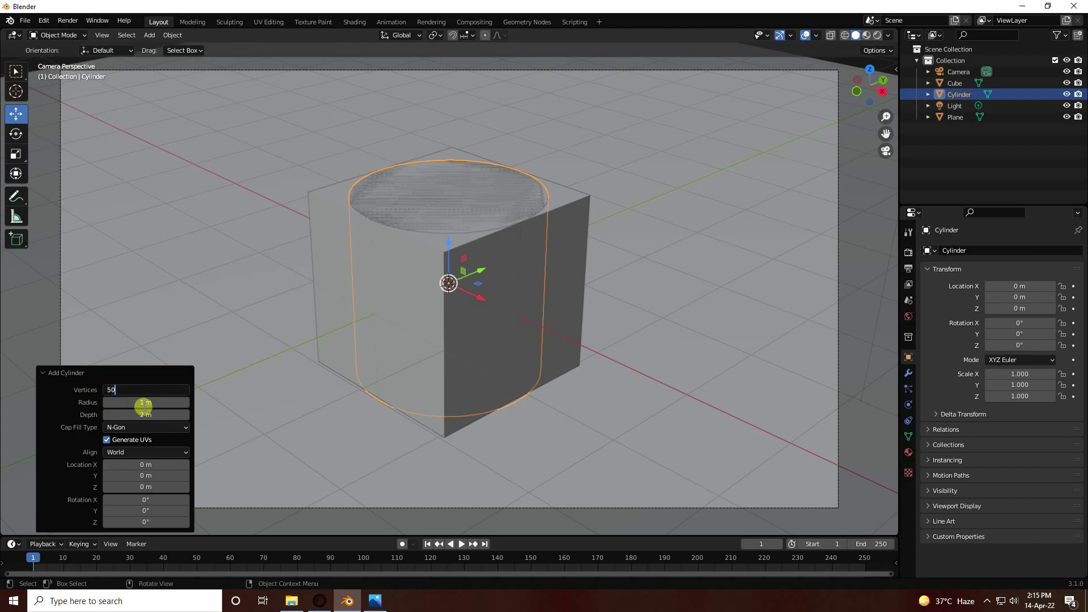
{"action": "key", "text": "Return"}
{"action": "left_click", "coordinate": [146, 415]}
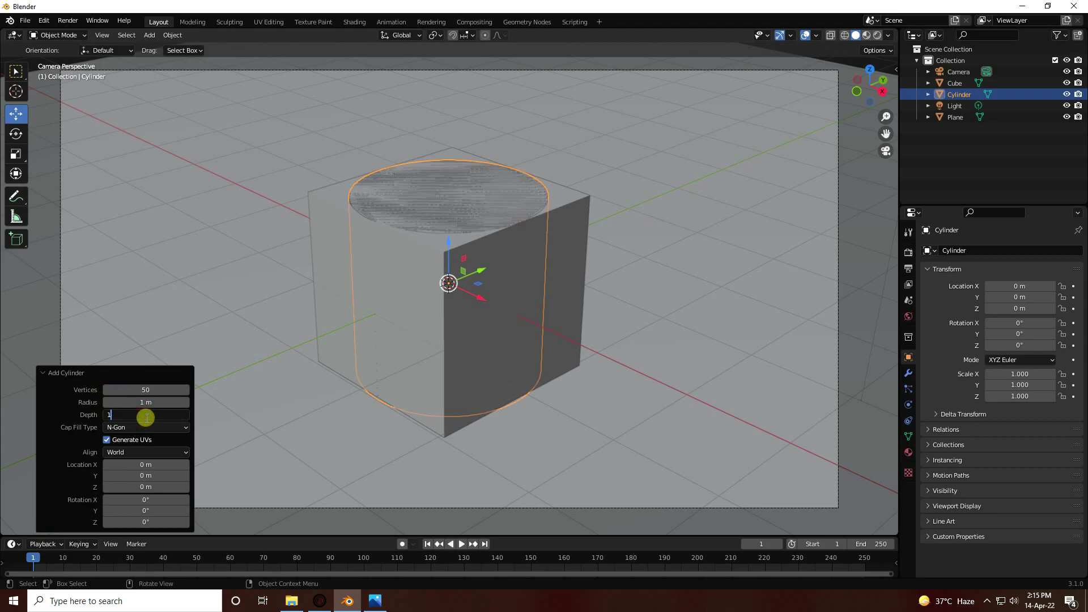
{"action": "key", "text": "Return"}
{"action": "left_click", "coordinate": [159, 402]}
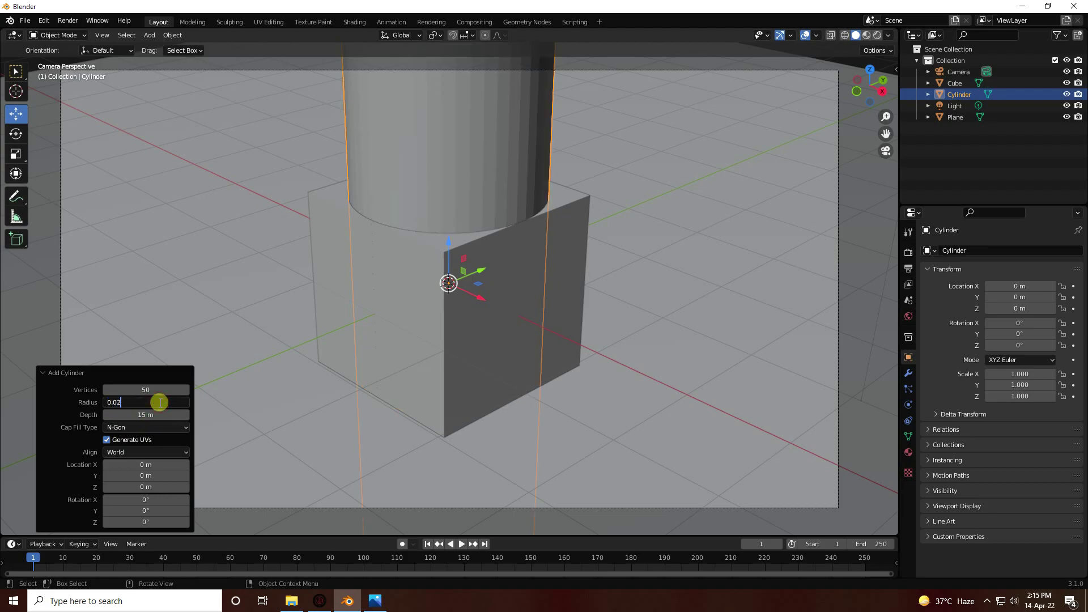
{"action": "key", "text": "Return"}
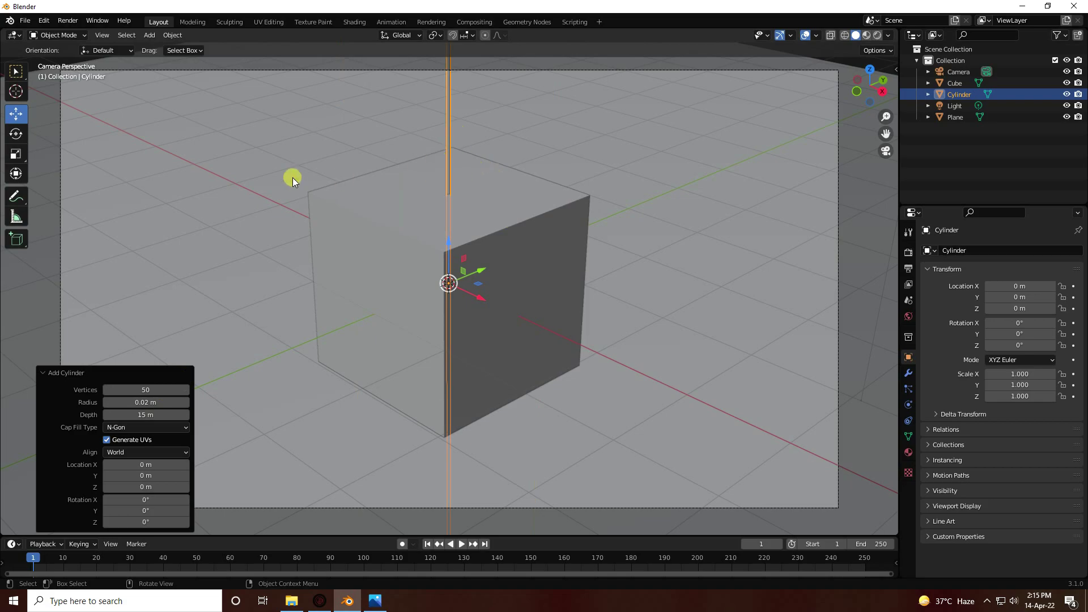
- Rotate the cylinder 90° around X so it lies horizontally
{"action": "left_click", "coordinate": [16, 134]}
{"action": "left_click_drag", "start_coordinate": [426, 269], "coordinate": [475, 246]}
{"action": "left_click", "coordinate": [174, 483]}
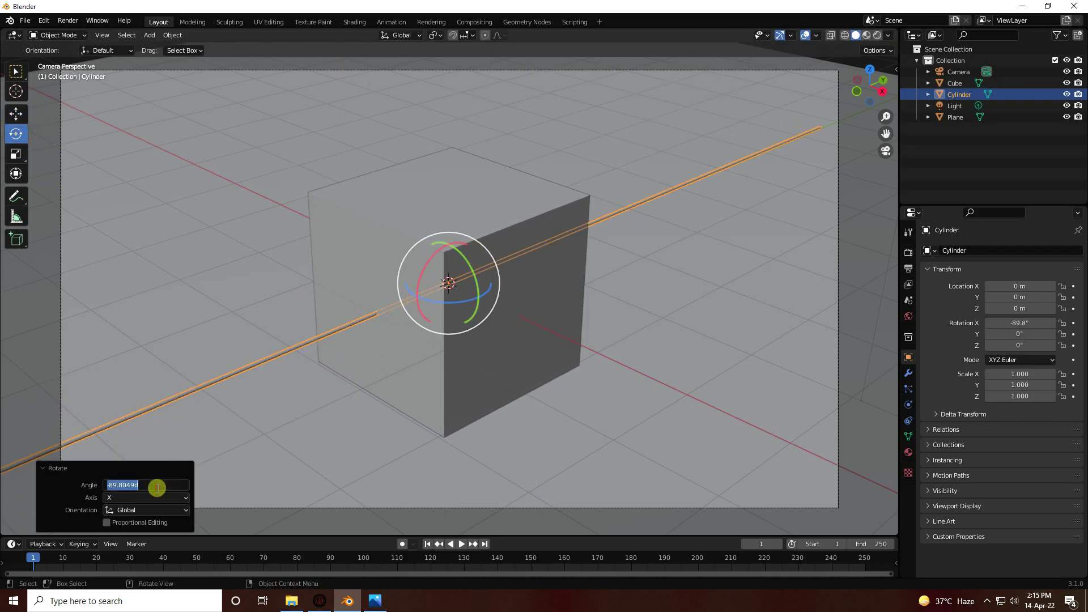
{"action": "key", "text": "Return"}
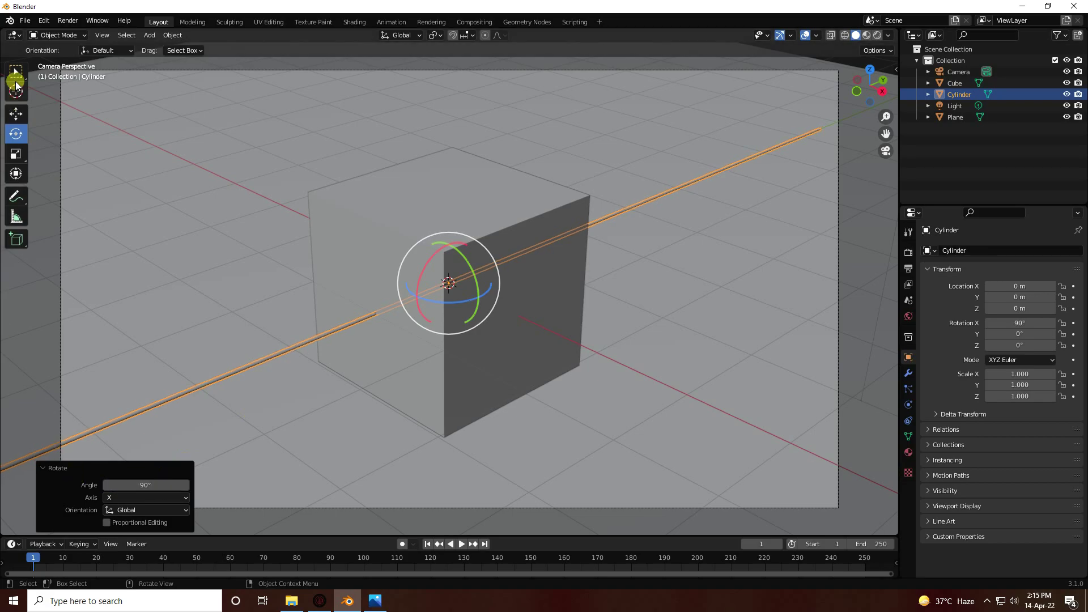
{"action": "left_click", "coordinate": [16, 114]}
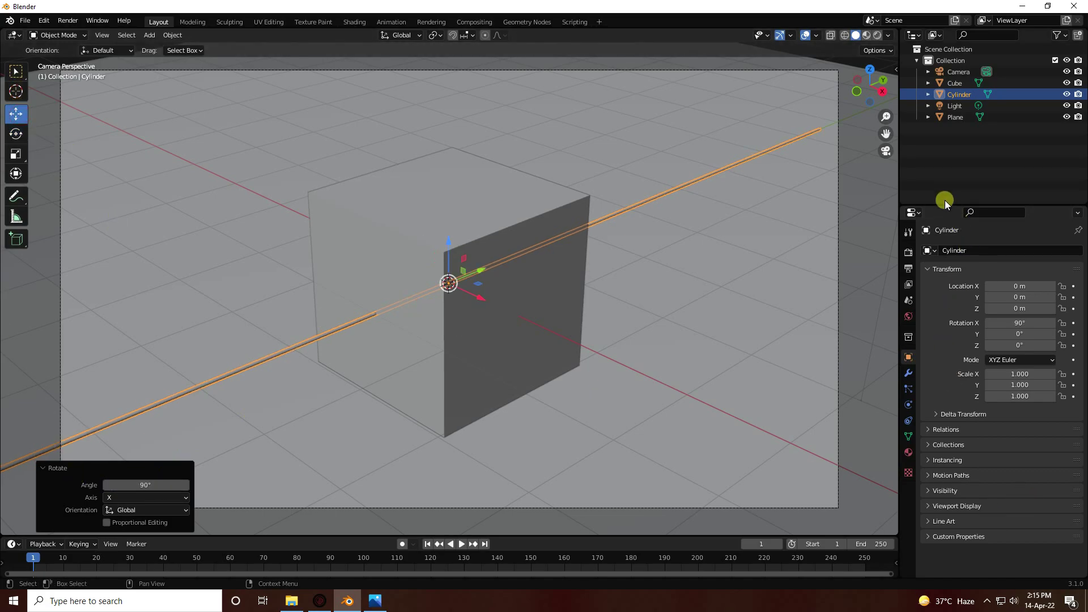
- Add an Array modifier to the cylinder with count 3 and relative offset X 4
{"action": "left_click", "coordinate": [910, 371]}
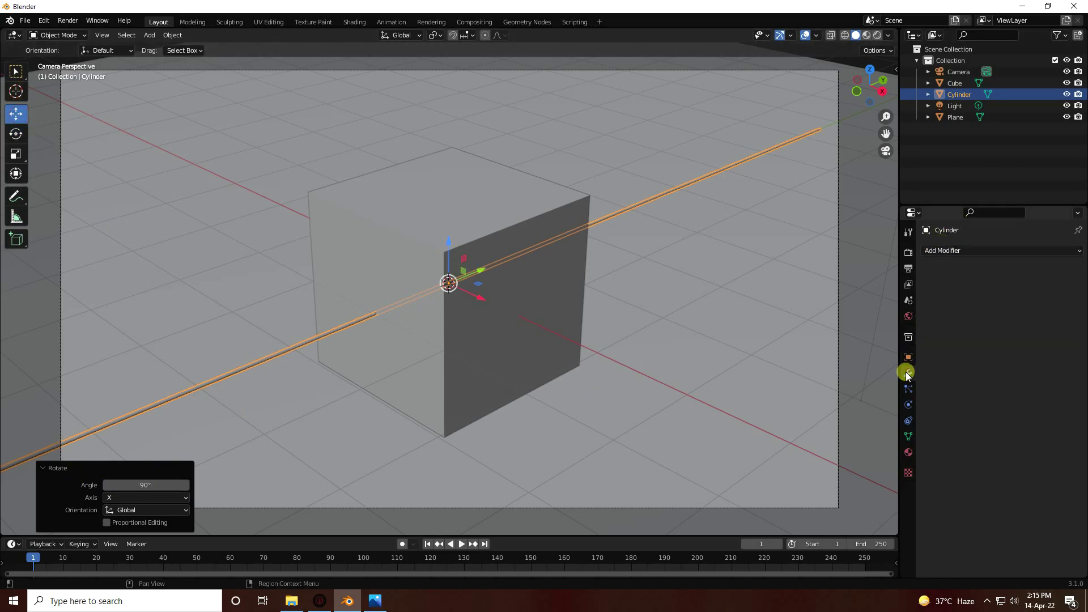
{"action": "left_click", "coordinate": [942, 250]}
{"action": "left_click", "coordinate": [851, 282]}
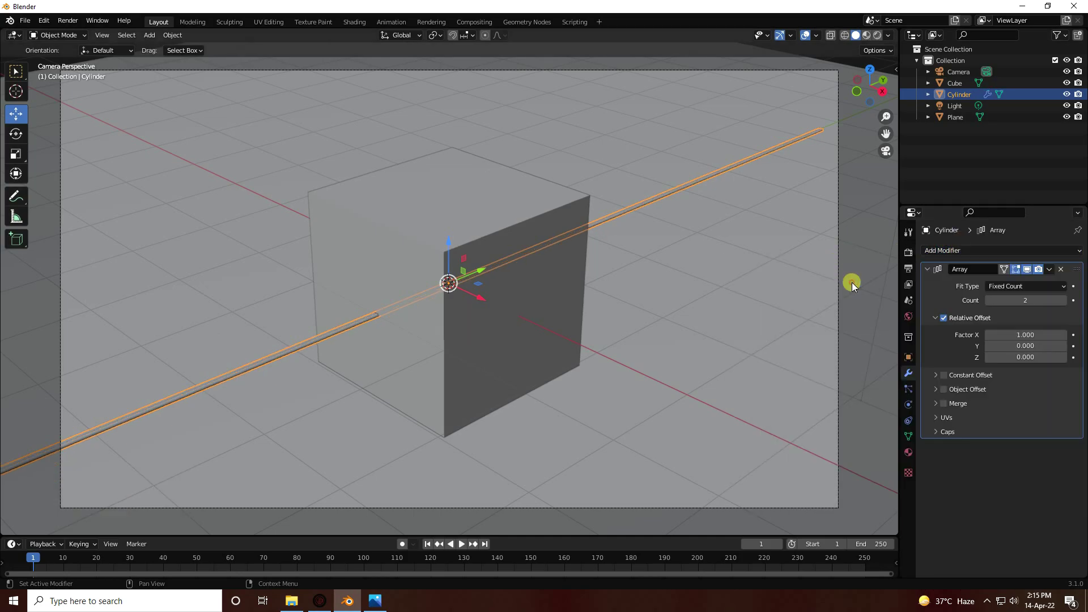
{"action": "left_click_drag", "start_coordinate": [1016, 339], "coordinate": [1034, 338]}
{"action": "left_click", "coordinate": [1063, 301]}
{"action": "left_click", "coordinate": [1027, 334]}
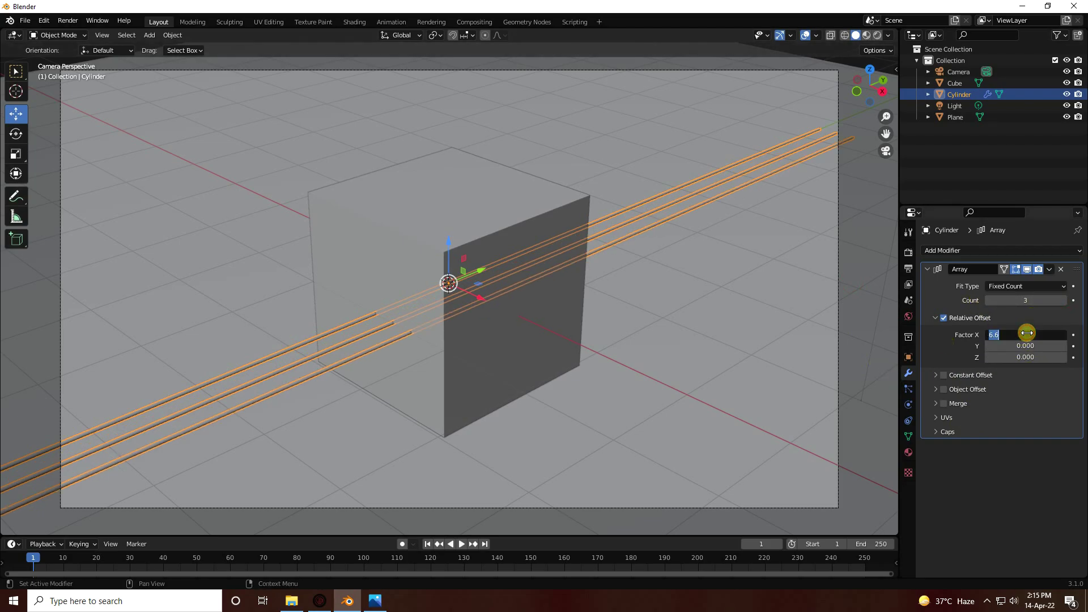
{"action": "type", "text": "4"}
{"action": "key", "text": "Return"}
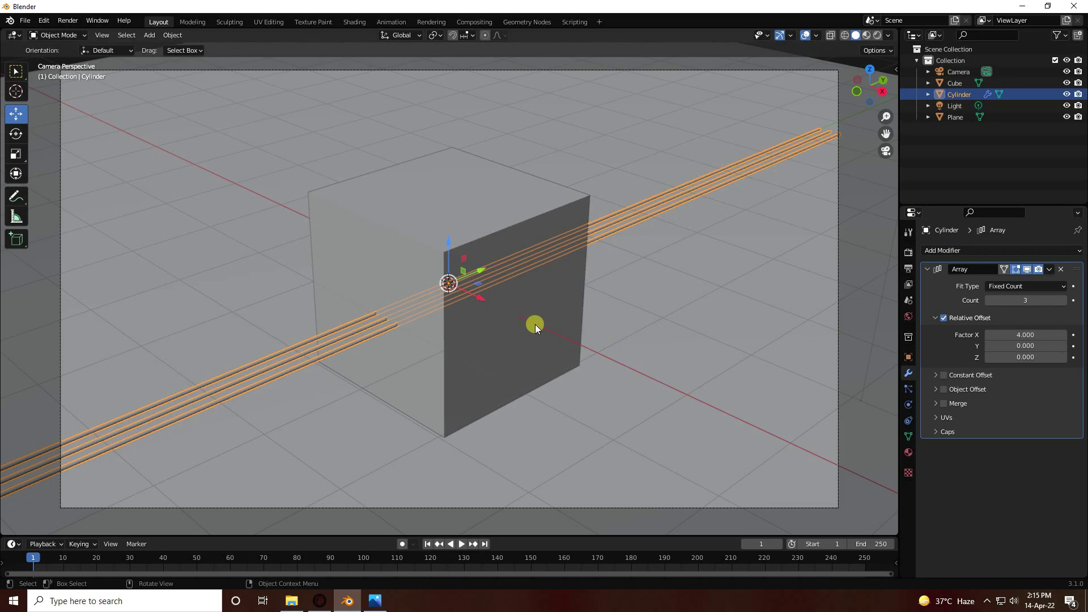
- From the front view, nudge the rod array -0.16011 m on X to centre it
{"action": "scroll", "coordinate": [535, 325], "scroll_direction": "down", "scroll_amount": 4}
{"action": "left_click", "coordinate": [857, 90]}
{"action": "scroll", "coordinate": [453, 261], "scroll_direction": "up", "scroll_amount": 10}
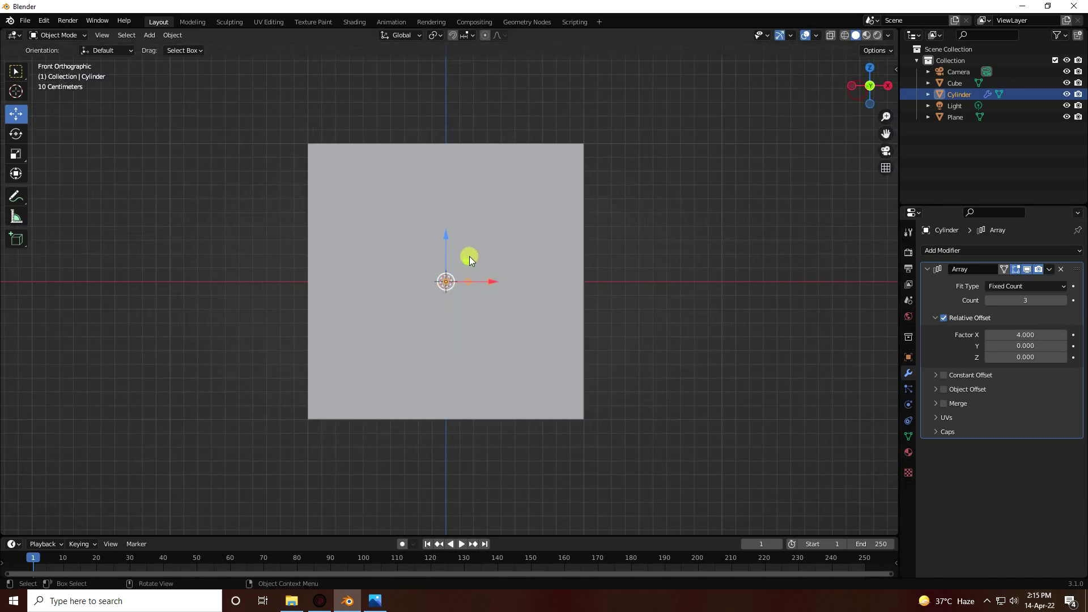
{"action": "left_click_drag", "start_coordinate": [462, 274], "coordinate": [424, 271]}
{"action": "mouse_move", "coordinate": [424, 271]}
{"action": "middle_mouse_down"}
{"action": "mouse_move", "coordinate": [393, 321]}
{"action": "mouse_move", "coordinate": [416, 284]}
{"action": "middle_mouse_up"}
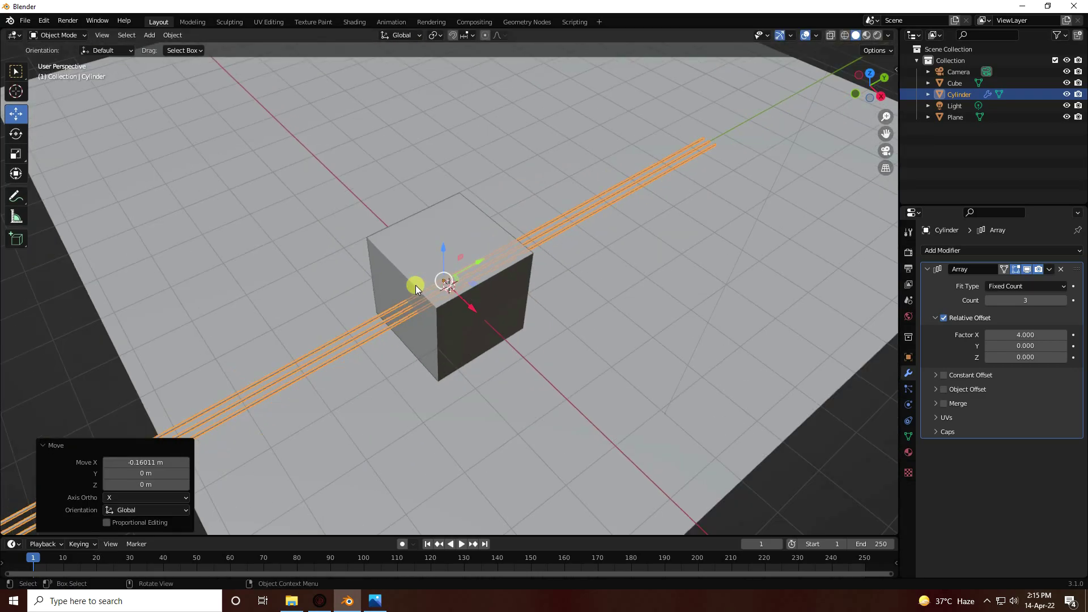
- In camera view, move the rod array 2.3159 m along Y and select the Cylinder
{"action": "scroll", "coordinate": [416, 285], "scroll_direction": "down", "scroll_amount": 5}
{"action": "scroll", "coordinate": [416, 285], "scroll_direction": "up", "scroll_amount": 5}
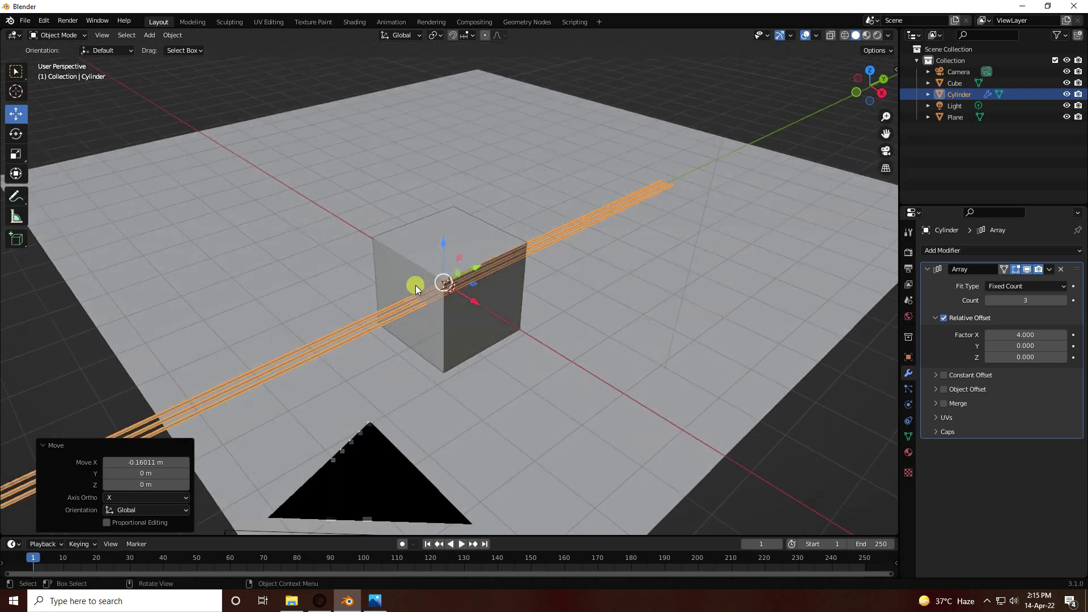
{"action": "key", "text": "KP_0"}
{"action": "key", "text": "g"}
{"action": "key", "text": "y"}
{"action": "left_click", "coordinate": [590, 244]}
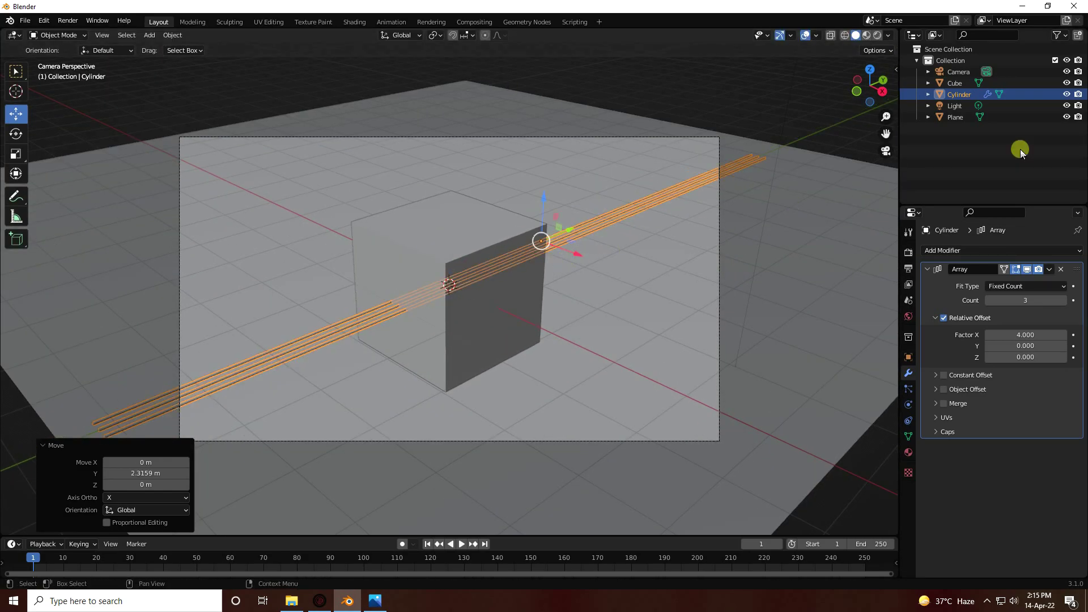
{"action": "left_click", "coordinate": [958, 96]}
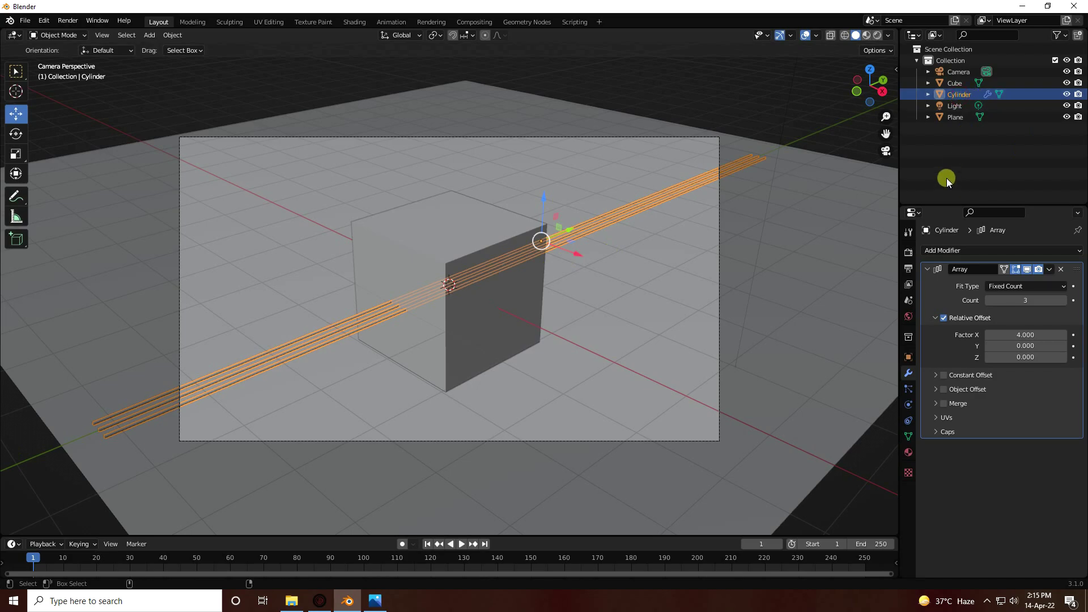
- Paste a duplicate of the rod array and turn it 90° around Z
{"action": "key", "text": "ctrl+v"}
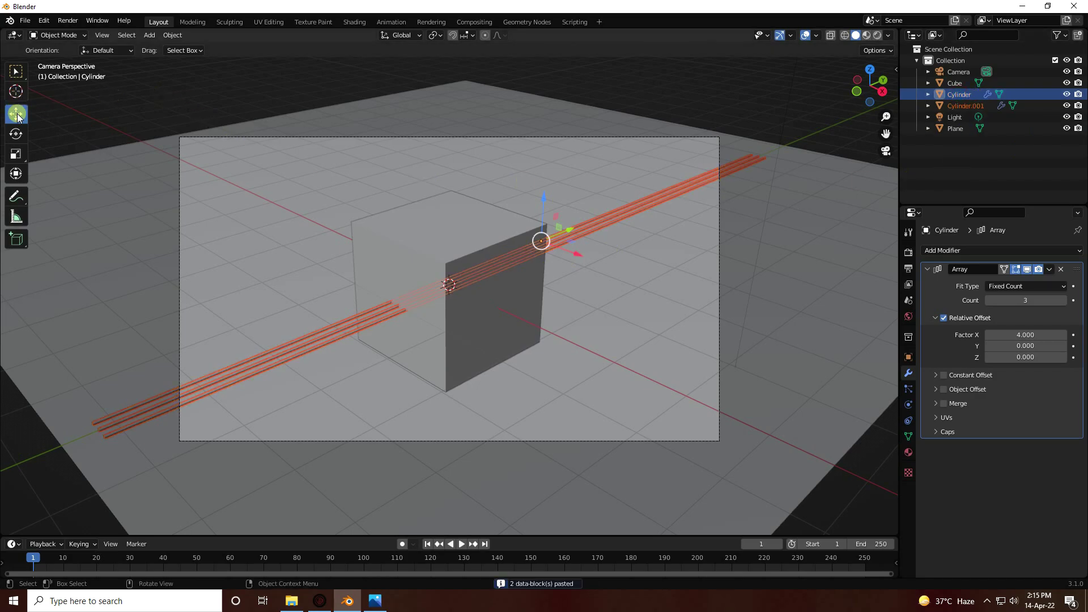
{"action": "left_click", "coordinate": [17, 134]}
{"action": "left_click_drag", "start_coordinate": [533, 258], "coordinate": [576, 260]}
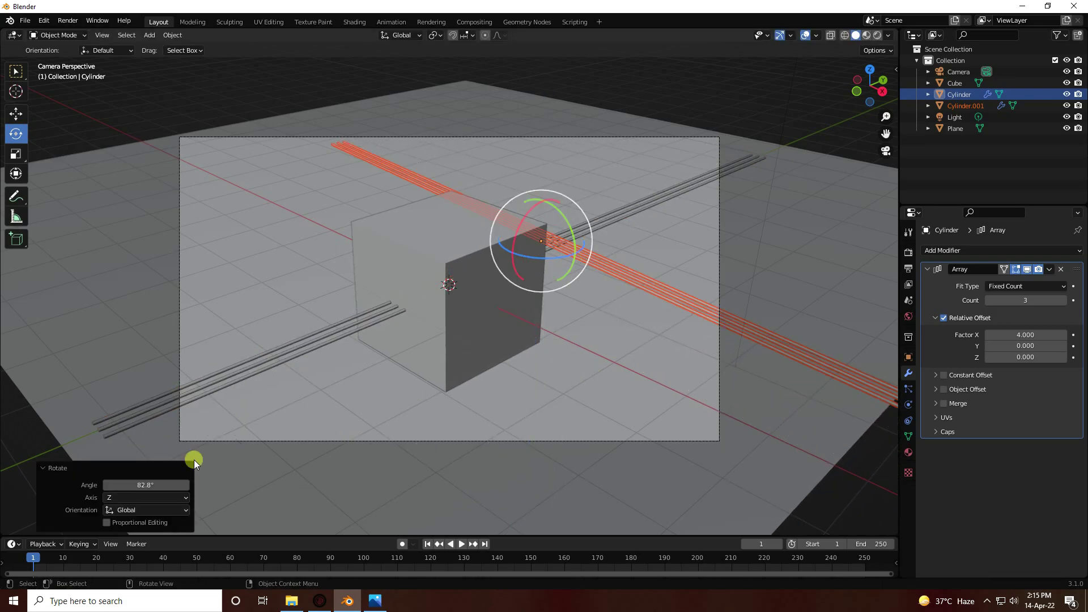
{"action": "left_click", "coordinate": [136, 486]}
{"action": "type", "text": "90"}
{"action": "key", "text": "Return"}
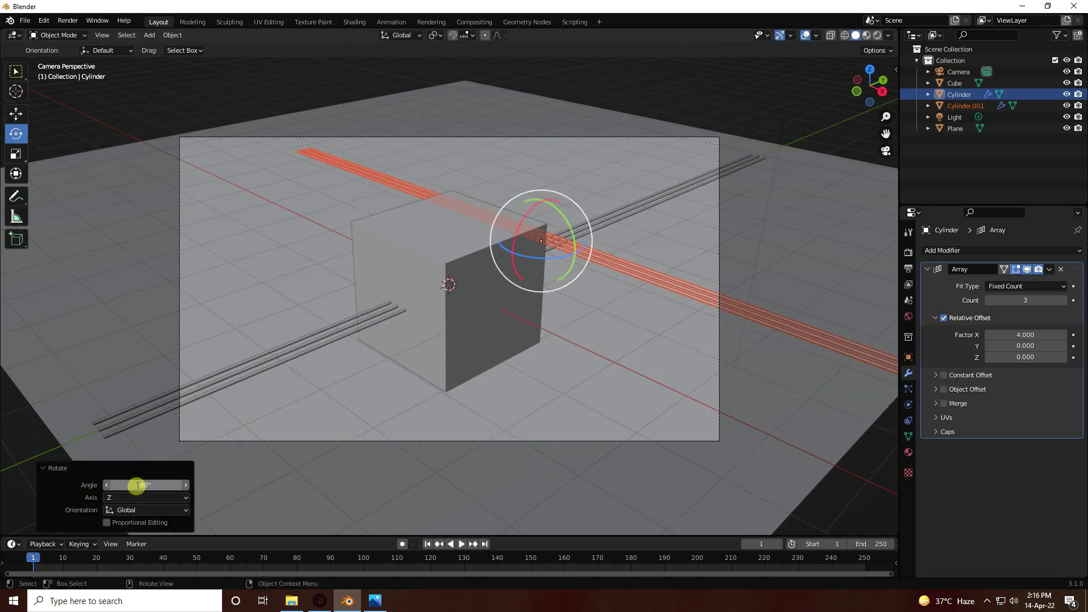
- Slide the copied array to Y -0.13535 m across the cube, then deselect
{"action": "left_click", "coordinate": [17, 115]}
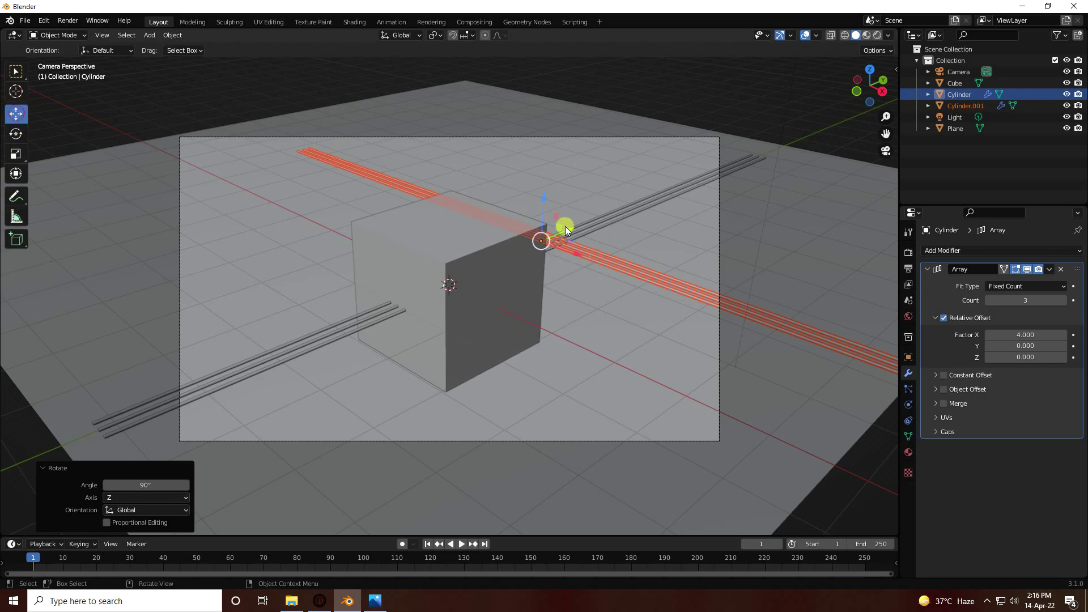
{"action": "left_click_drag", "start_coordinate": [569, 228], "coordinate": [475, 278]}
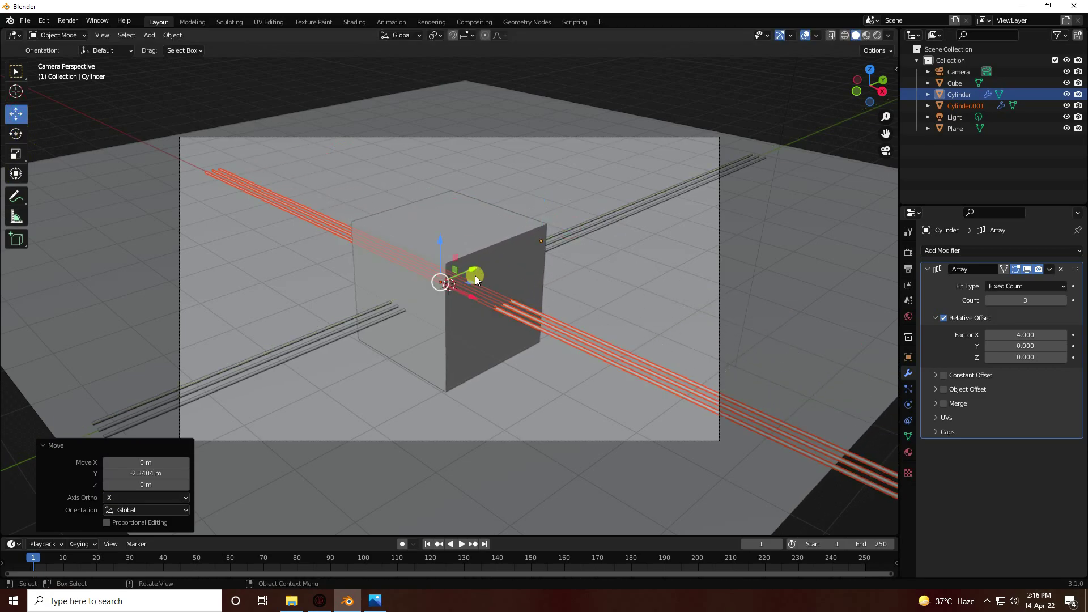
{"action": "left_click", "coordinate": [881, 92]}
{"action": "scroll", "coordinate": [431, 265], "scroll_direction": "up", "scroll_amount": 10}
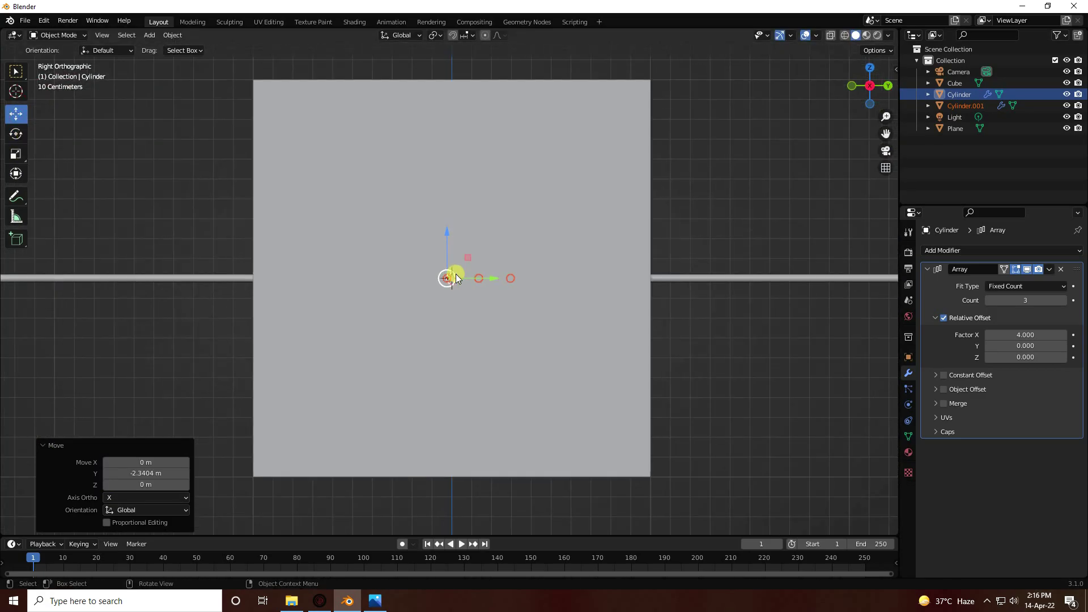
{"action": "left_click_drag", "start_coordinate": [474, 273], "coordinate": [444, 270]}
{"action": "key", "text": "KP_0"}
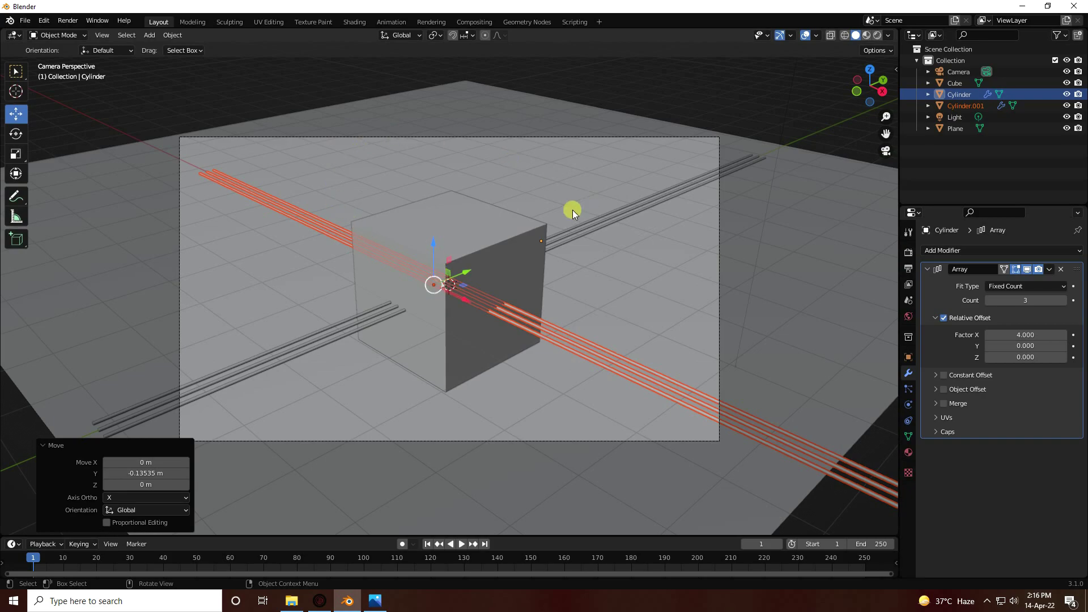
{"action": "left_click", "coordinate": [543, 80]}
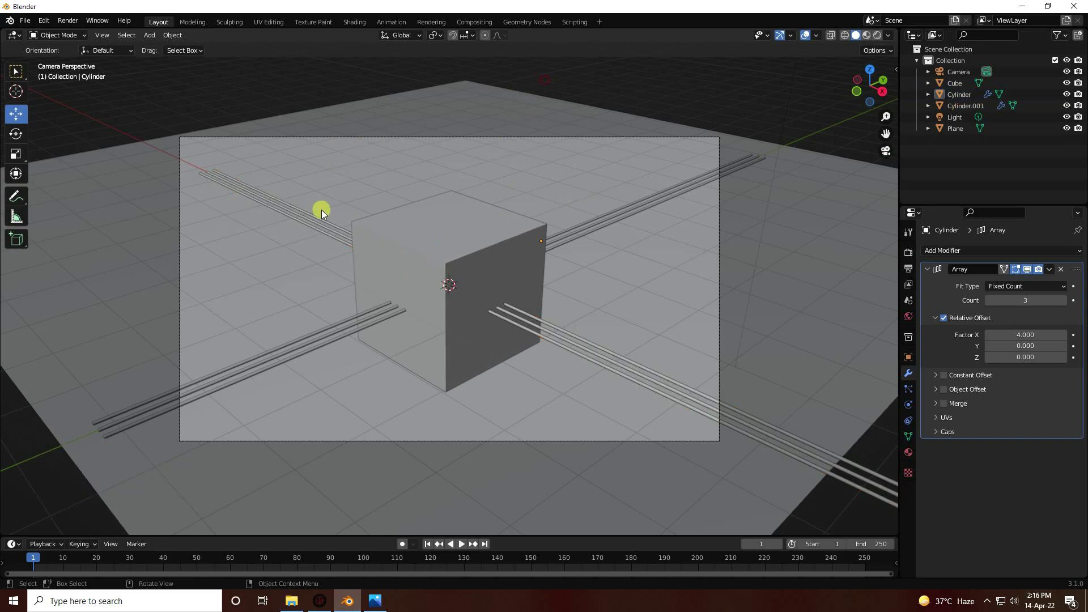
- Save the scene as 'tuto new.blend' in the Desktop folder
{"action": "left_click", "coordinate": [33, 25]}
{"action": "left_click", "coordinate": [45, 96]}
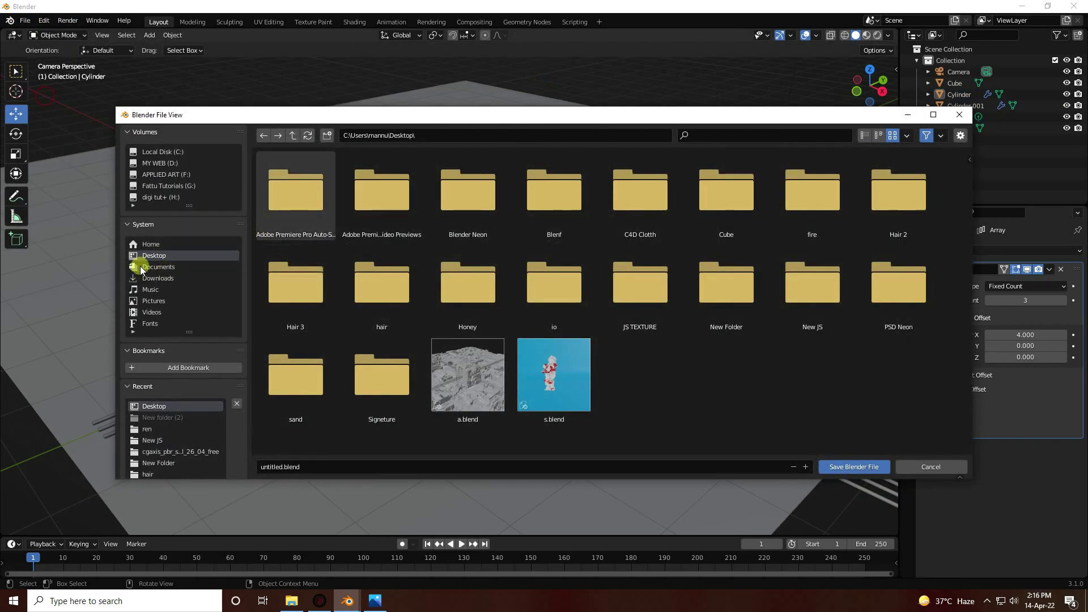
{"action": "left_click", "coordinate": [334, 466]}
{"action": "type", "text": "tuto new"}
{"action": "left_click", "coordinate": [846, 469]}
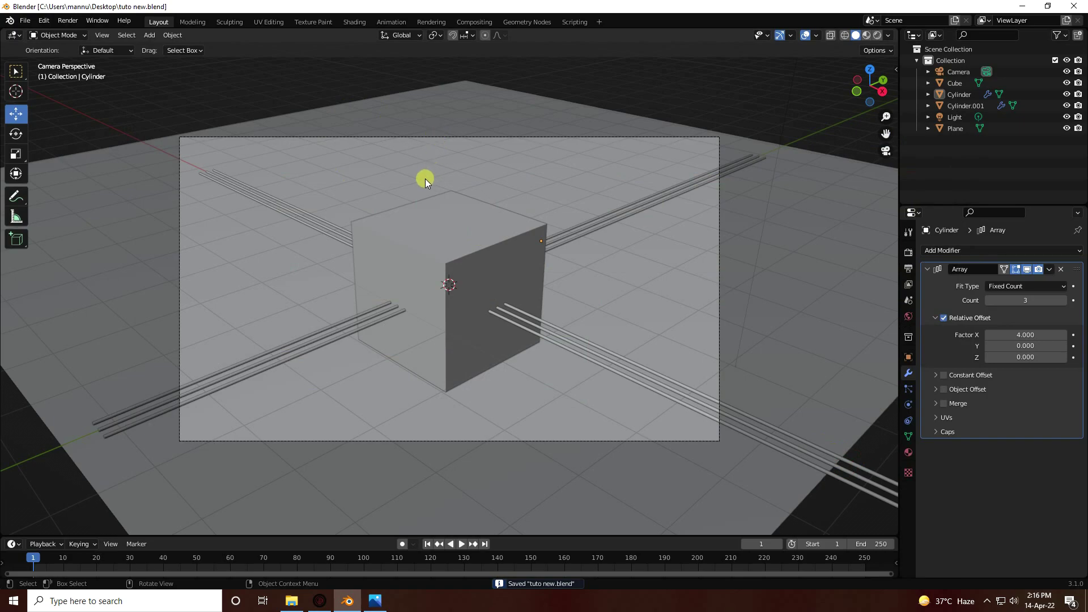
{"action": "scroll", "coordinate": [417, 184], "scroll_direction": "up", "scroll_amount": 1}
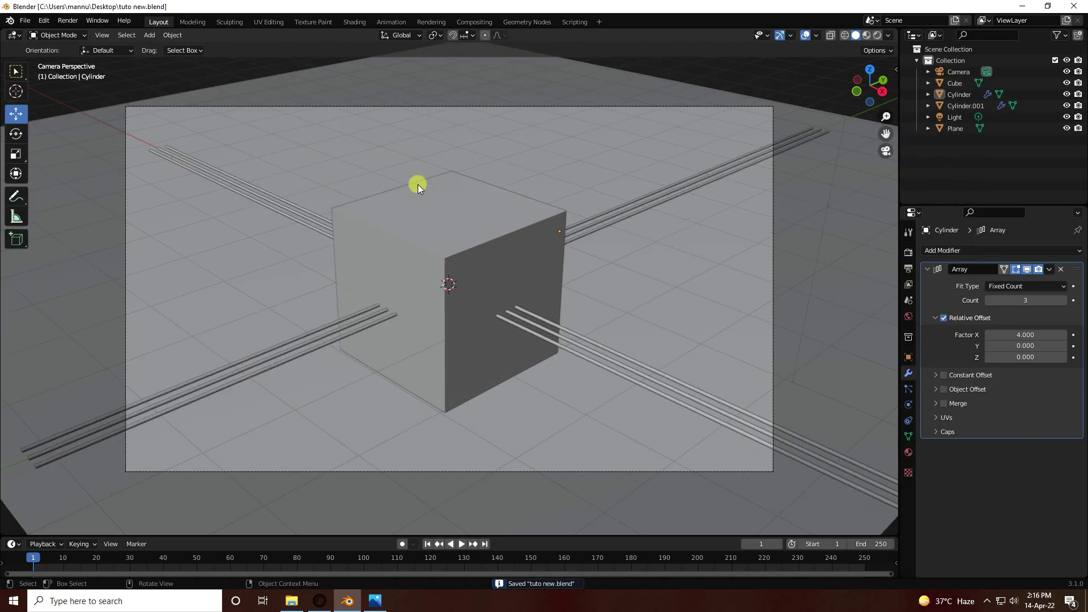
- Slide the rod array Cylinder.001 about 2.57 m along negative X
{"action": "left_click", "coordinate": [613, 363]}
{"action": "left_click_drag", "start_coordinate": [458, 299], "coordinate": [333, 239]}
{"action": "left_click", "coordinate": [243, 67]}
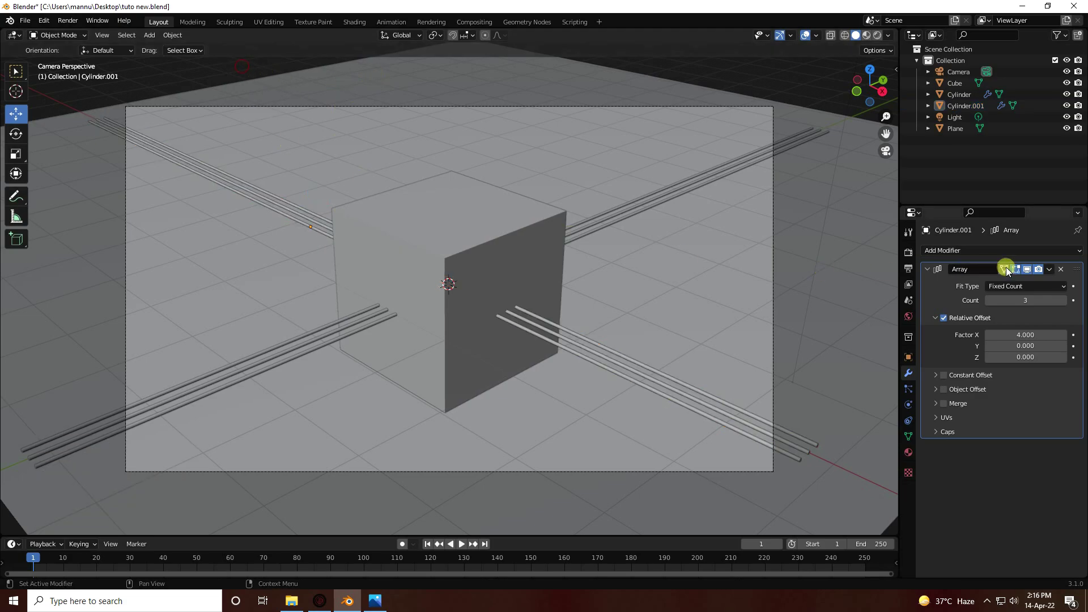
- In Edit Mode, subdivide the Cube's mesh with 10 cuts
{"action": "left_click", "coordinate": [438, 288]}
{"action": "left_click", "coordinate": [393, 222]}
{"action": "left_click", "coordinate": [417, 230]}
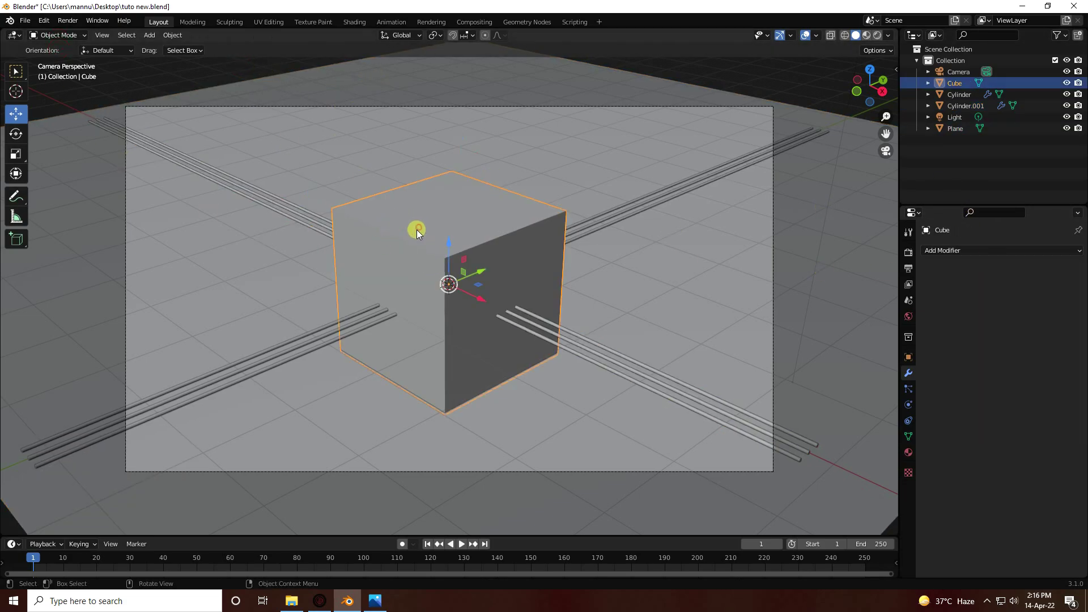
{"action": "left_click", "coordinate": [57, 35]}
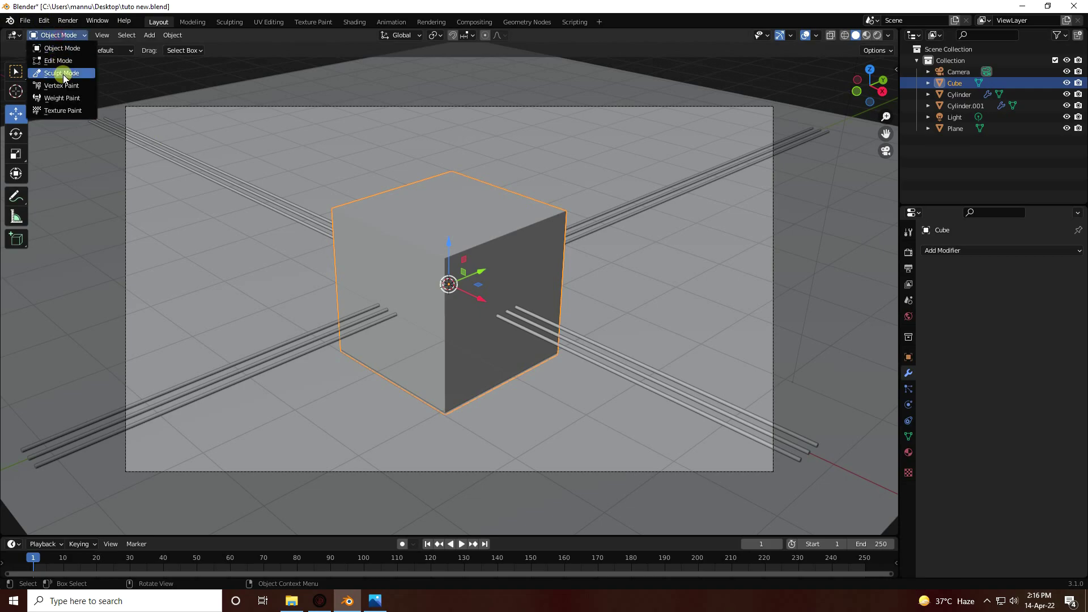
{"action": "left_click", "coordinate": [51, 60]}
{"action": "right_click", "coordinate": [418, 222]}
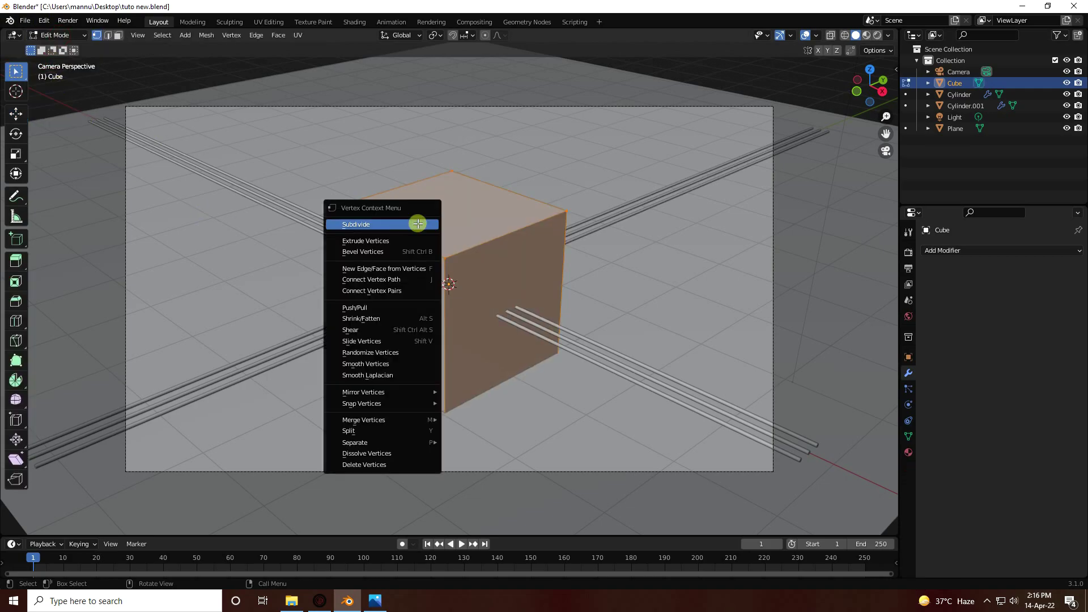
{"action": "left_click", "coordinate": [403, 223]}
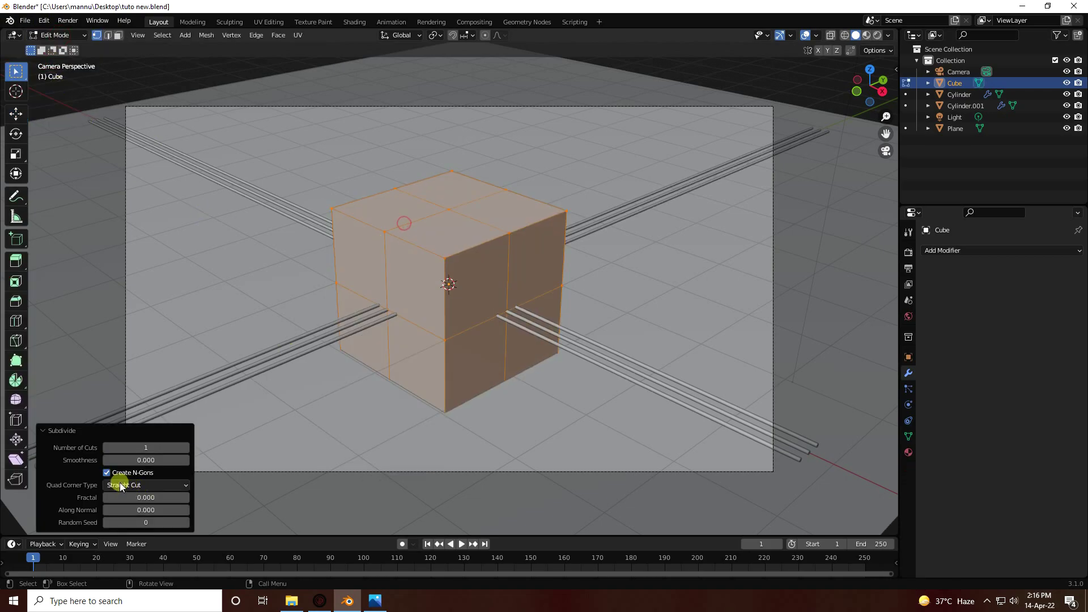
{"action": "left_click", "coordinate": [185, 448]}
{"action": "left_click", "coordinate": [185, 448]}
{"action": "left_click", "coordinate": [184, 448]}
{"action": "left_click", "coordinate": [185, 448]}
{"action": "left_click", "coordinate": [185, 448]}
{"action": "left_click", "coordinate": [185, 448]}
{"action": "left_click", "coordinate": [185, 448]}
{"action": "left_click", "coordinate": [185, 448]}
{"action": "left_click", "coordinate": [185, 448]}
{"action": "left_click_drag", "start_coordinate": [142, 447], "coordinate": [215, 441]}
- Subdivide the Cube again with 5 cuts and return to Object Mode
{"action": "right_click", "coordinate": [379, 216]}
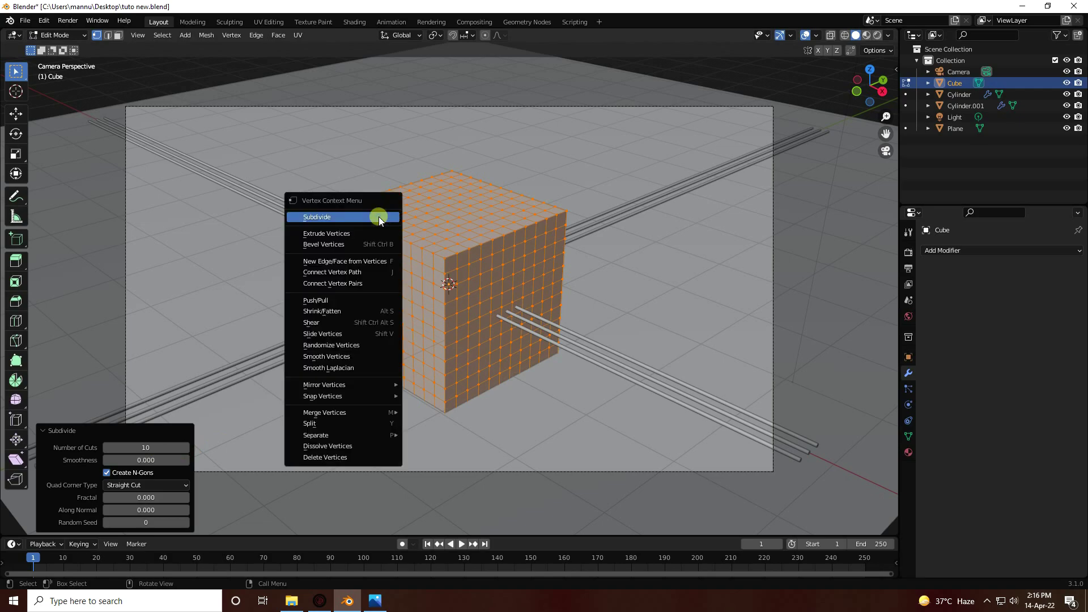
{"action": "left_click", "coordinate": [336, 219]}
{"action": "left_click", "coordinate": [186, 448]}
{"action": "left_click", "coordinate": [186, 447]}
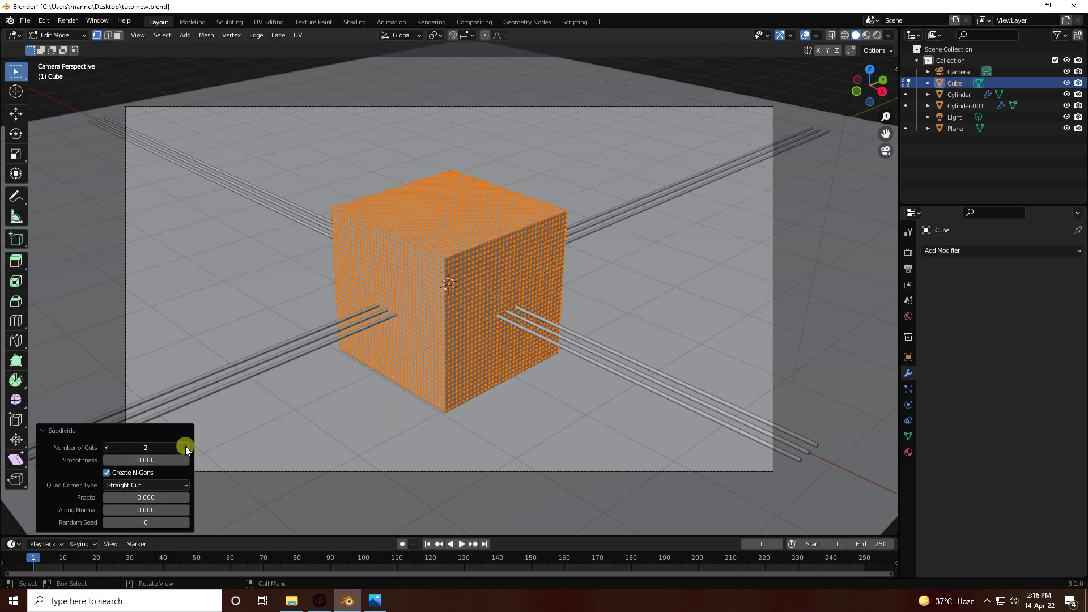
{"action": "left_click", "coordinate": [185, 448]}
{"action": "left_click", "coordinate": [186, 447]}
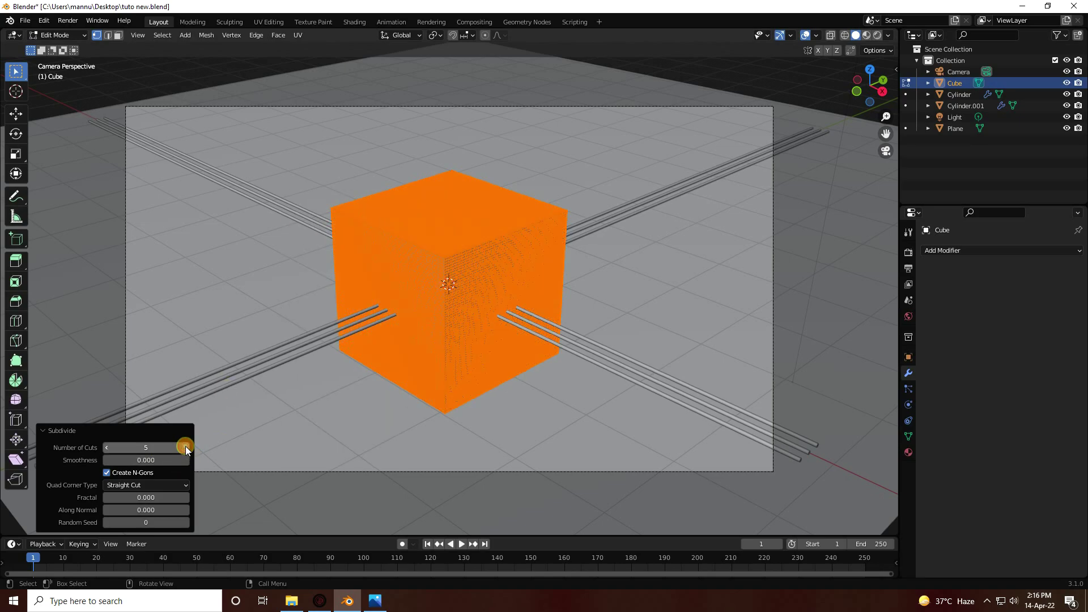
{"action": "left_click", "coordinate": [16, 113]}
{"action": "left_click", "coordinate": [194, 73]}
{"action": "scroll", "coordinate": [459, 202], "scroll_direction": "up", "scroll_amount": 4}
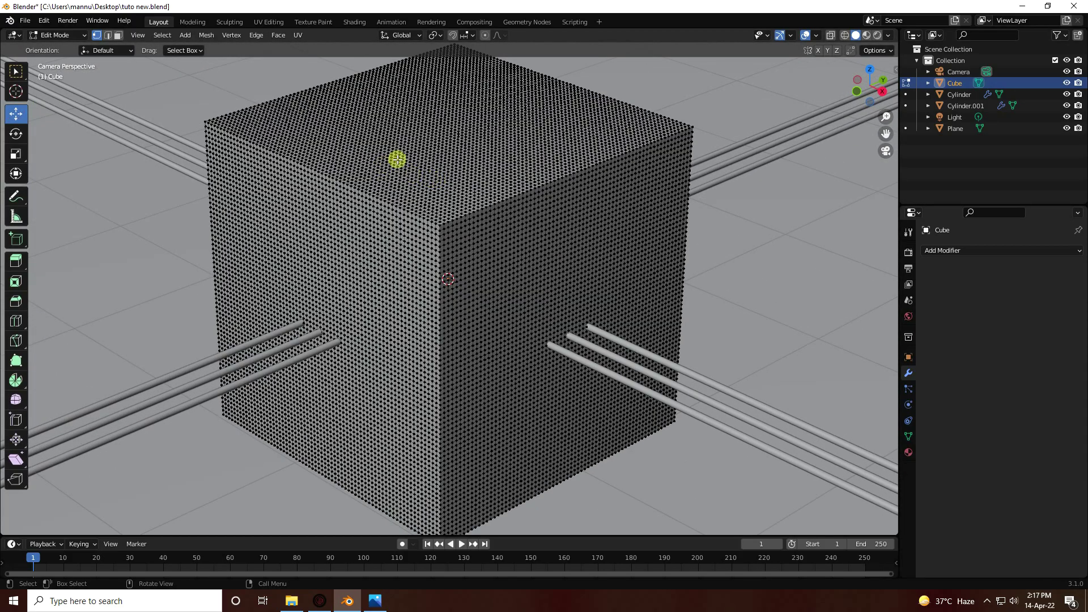
{"action": "left_click", "coordinate": [56, 35]}
{"action": "left_click", "coordinate": [64, 50]}
- In Edit Mode, subdivide the floor Plane with 10 cuts
{"action": "scroll", "coordinate": [346, 264], "scroll_direction": "down", "scroll_amount": 2}
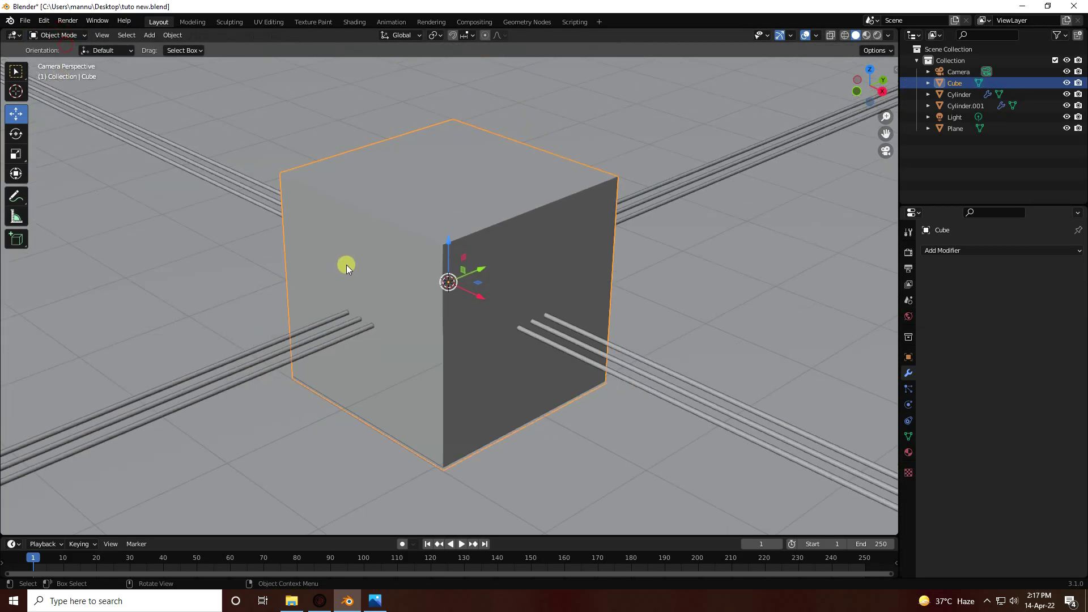
{"action": "left_click", "coordinate": [148, 186]}
{"action": "scroll", "coordinate": [354, 169], "scroll_direction": "down", "scroll_amount": 3}
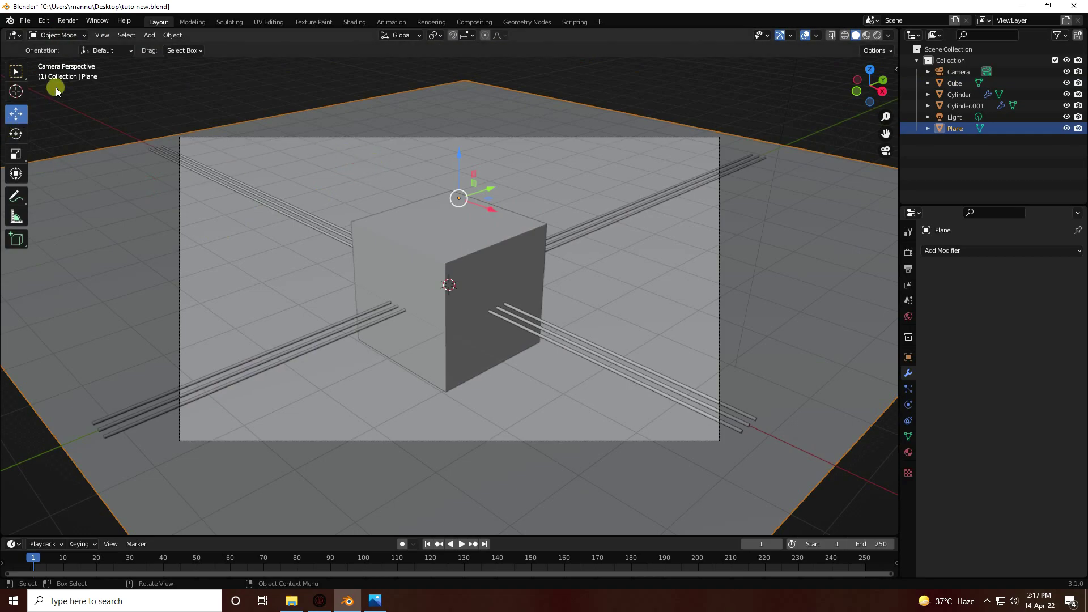
{"action": "left_click", "coordinate": [51, 35]}
{"action": "left_click", "coordinate": [52, 59]}
{"action": "right_click", "coordinate": [268, 243]}
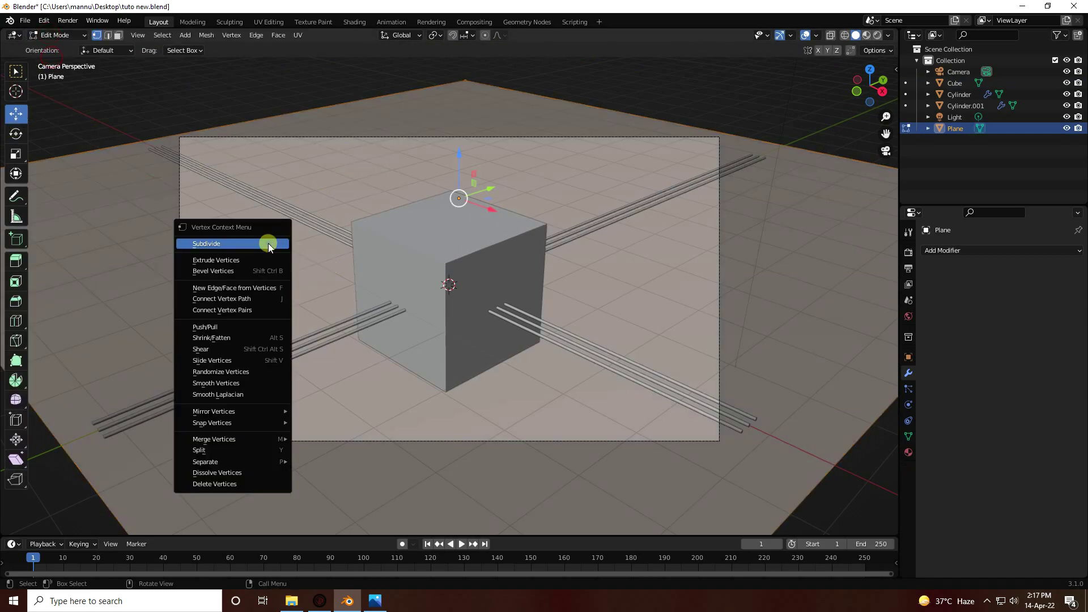
{"action": "left_click", "coordinate": [221, 244]}
{"action": "left_click", "coordinate": [185, 447]}
{"action": "left_click", "coordinate": [185, 447]}
{"action": "left_click", "coordinate": [184, 448]}
{"action": "left_click", "coordinate": [185, 448]}
{"action": "left_click", "coordinate": [184, 448]}
{"action": "left_click", "coordinate": [185, 449]}
{"action": "left_click", "coordinate": [185, 449]}
{"action": "left_click", "coordinate": [184, 451]}
{"action": "left_click", "coordinate": [184, 451]}
- Subdivide the Plane a second time and return to Object Mode
{"action": "right_click", "coordinate": [252, 260]}
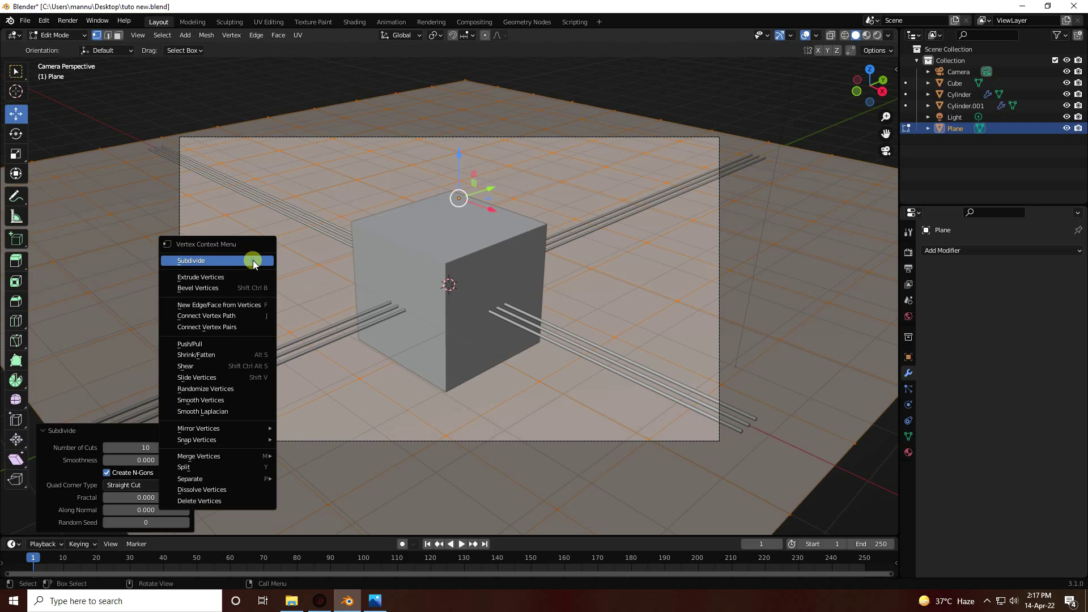
{"action": "left_click", "coordinate": [196, 261]}
{"action": "left_click", "coordinate": [185, 448]}
{"action": "left_click", "coordinate": [186, 448]}
{"action": "left_click", "coordinate": [185, 448]}
{"action": "left_click", "coordinate": [185, 448]}
{"action": "left_click", "coordinate": [186, 448]}
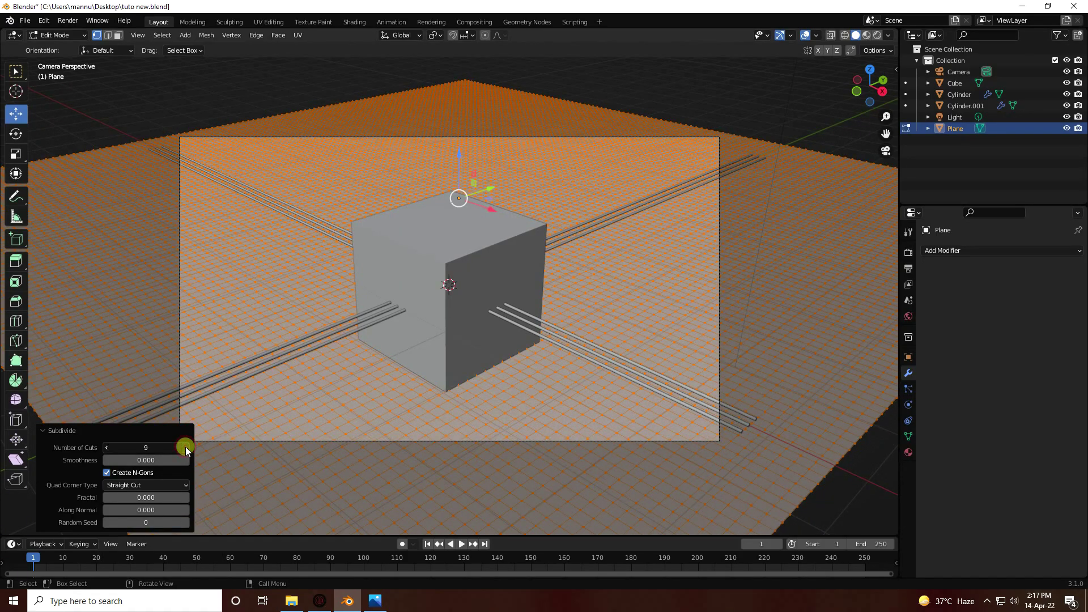
{"action": "left_click", "coordinate": [56, 35]}
{"action": "left_click", "coordinate": [56, 43]}
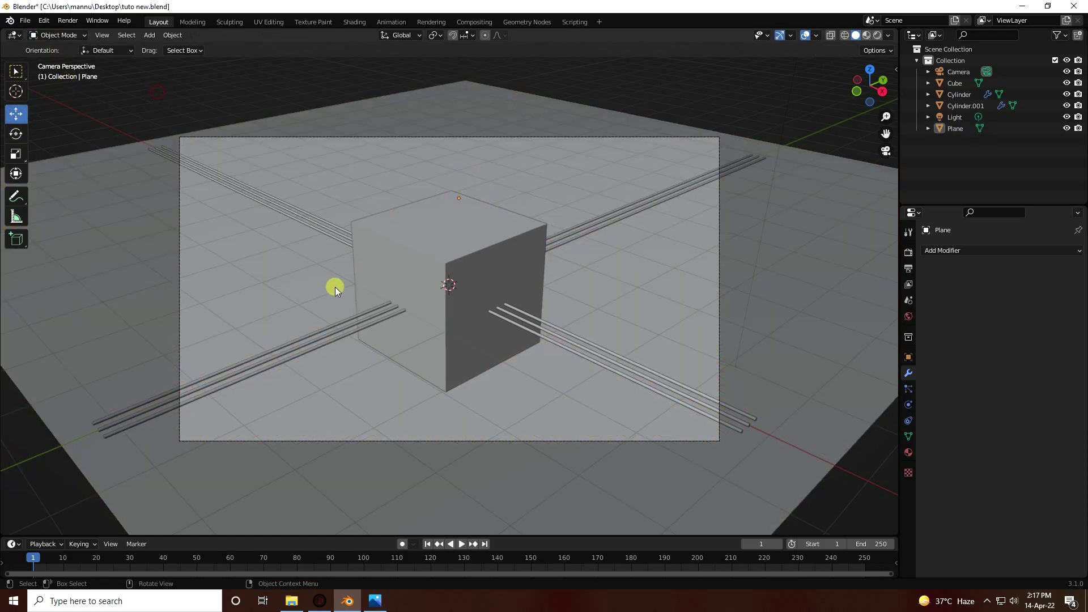
{"action": "scroll", "coordinate": [479, 231], "scroll_direction": "up", "scroll_amount": 3}
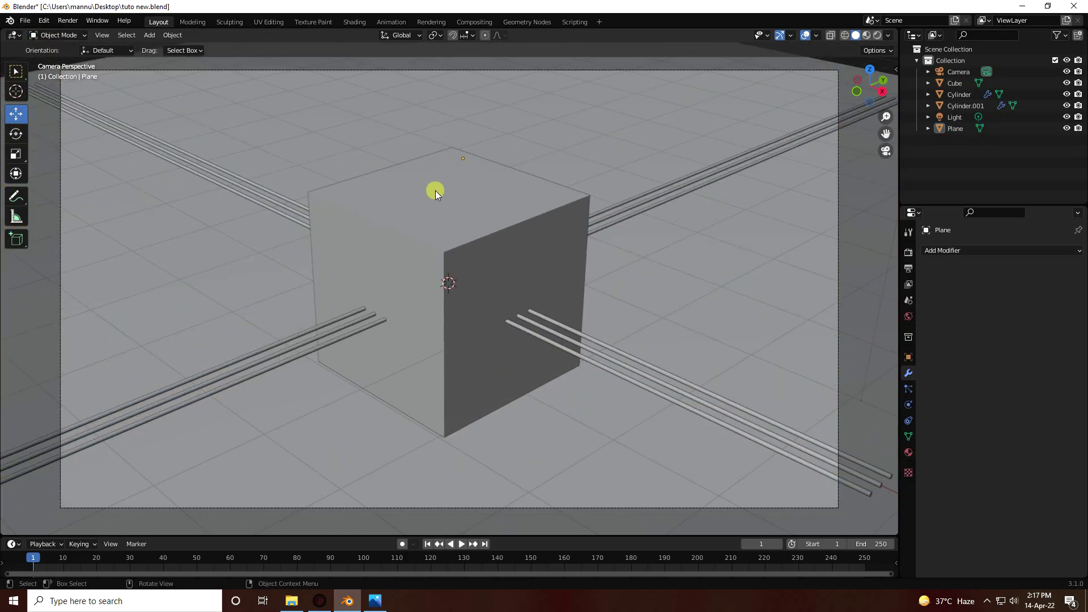
- Add a Subdivision Surface modifier (viewport 3, render 5) and a Displace modifier to the Cube
{"action": "left_click", "coordinate": [436, 190]}
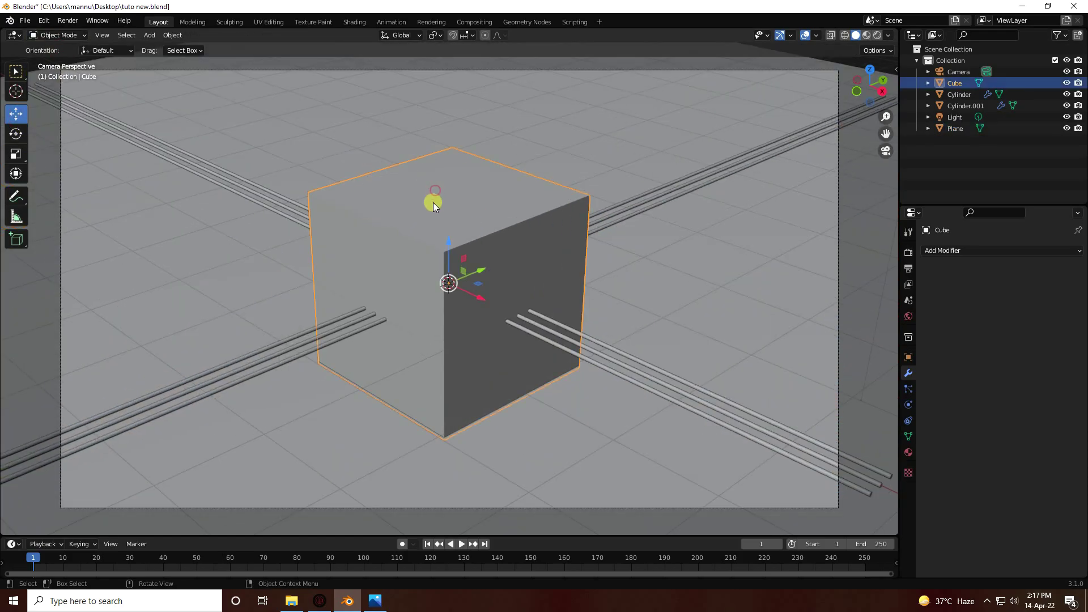
{"action": "left_click", "coordinate": [940, 250]}
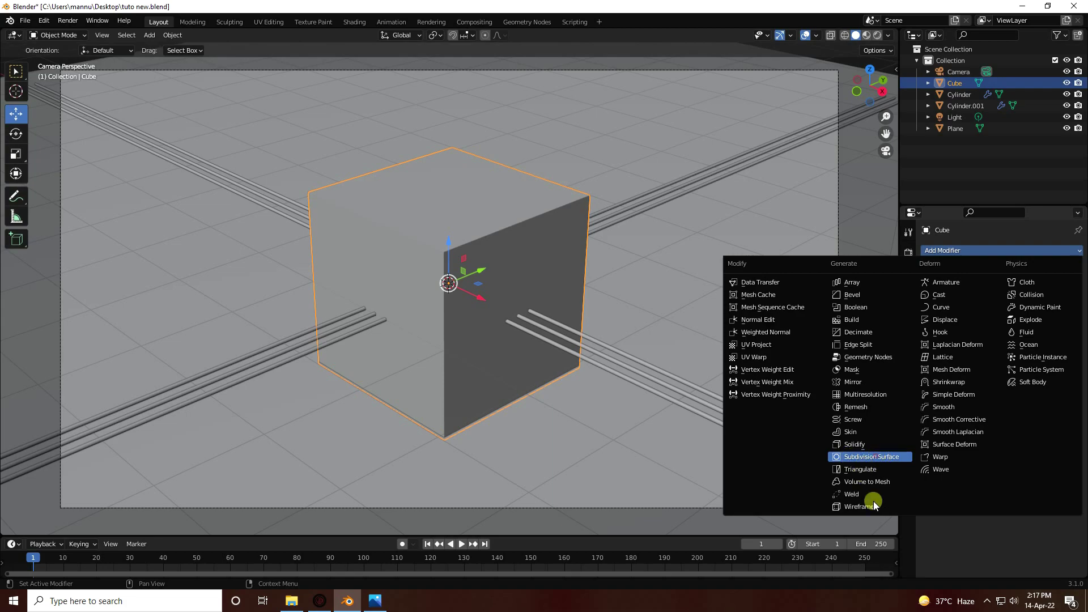
{"action": "left_click", "coordinate": [856, 458]}
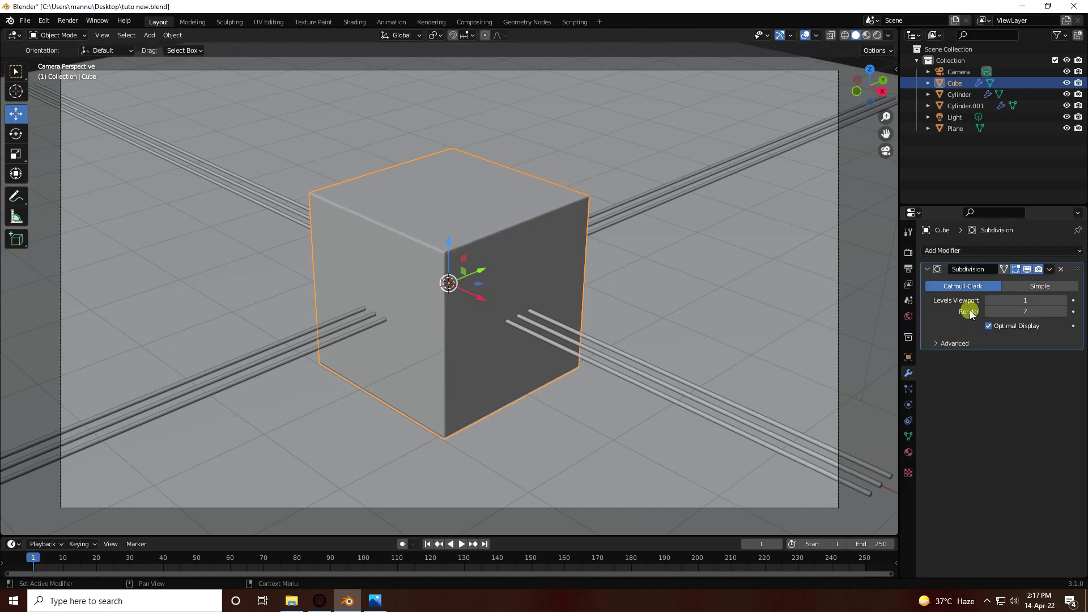
{"action": "left_click", "coordinate": [1062, 311]}
{"action": "left_click", "coordinate": [1061, 312]}
{"action": "left_click", "coordinate": [1061, 311]}
{"action": "left_click", "coordinate": [1063, 300]}
{"action": "left_click", "coordinate": [946, 423]}
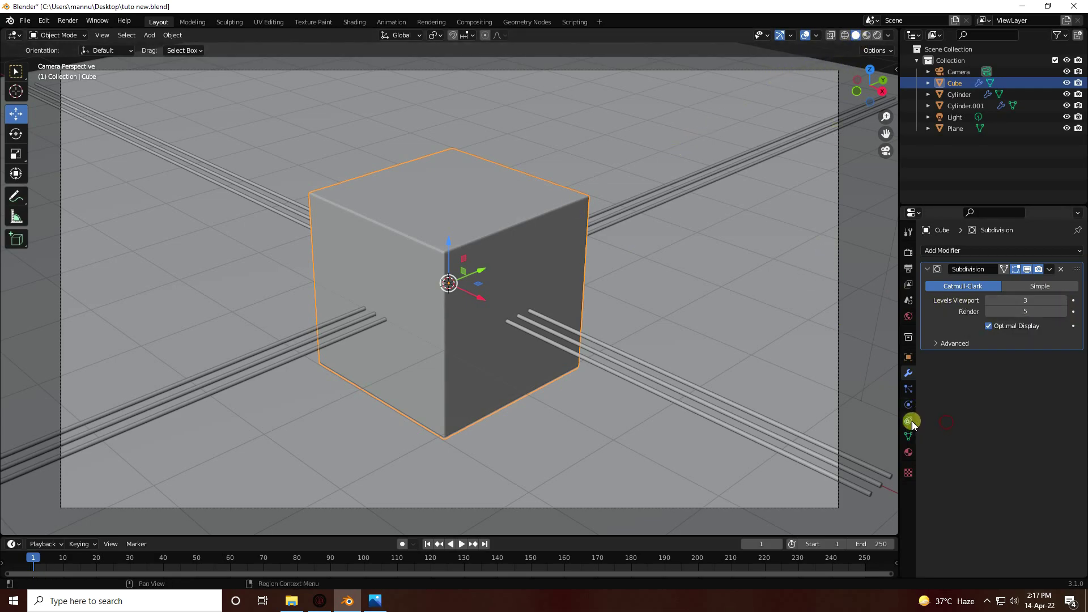
{"action": "left_click", "coordinate": [955, 249]}
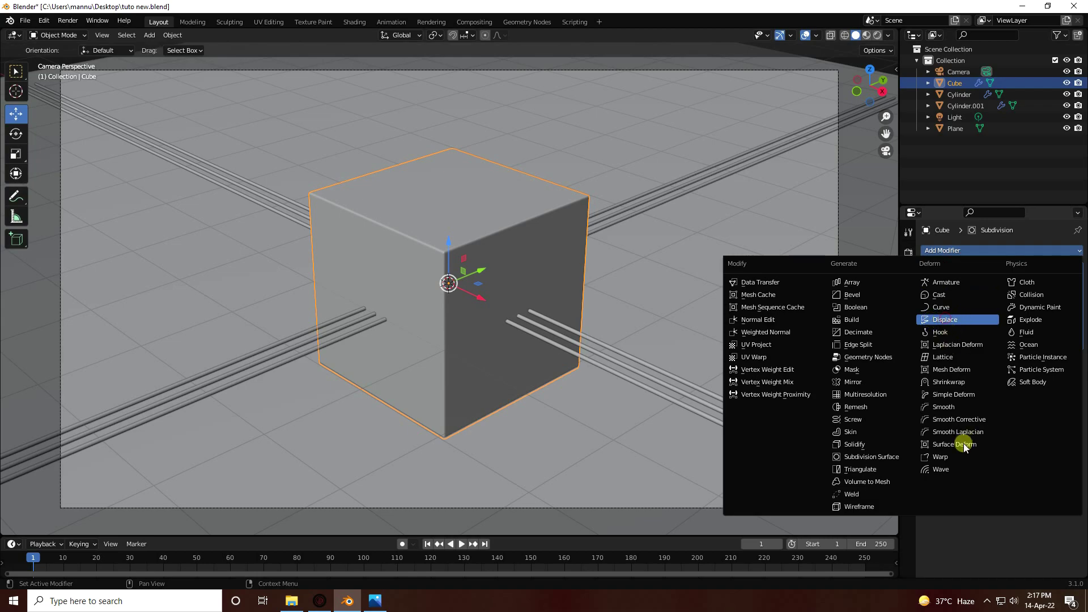
{"action": "key", "text": "Return"}
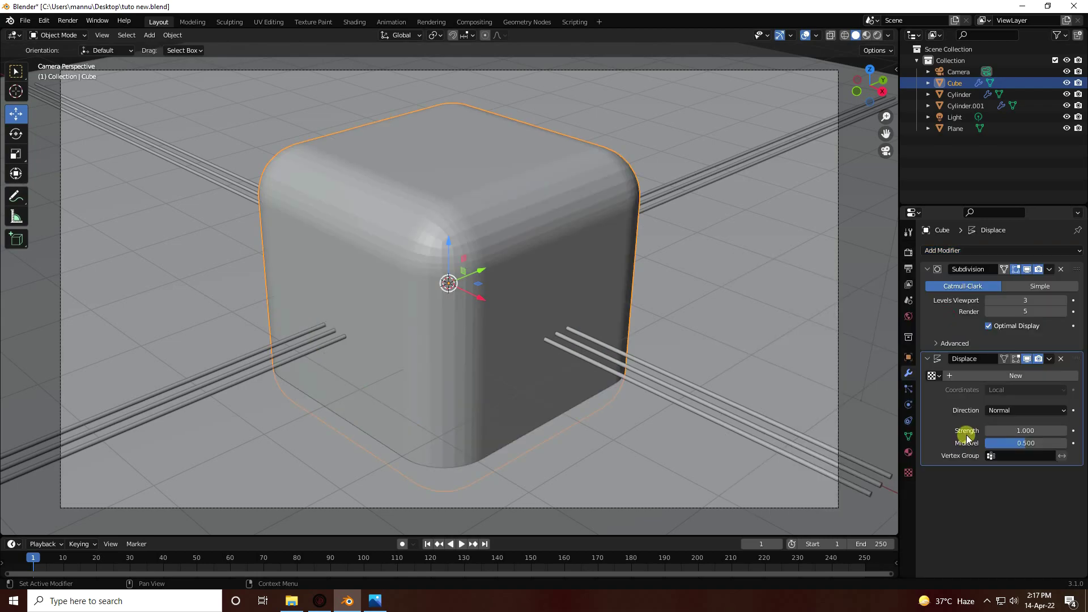
{"action": "left_click", "coordinate": [909, 474]}
{"action": "left_click", "coordinate": [1005, 267]}
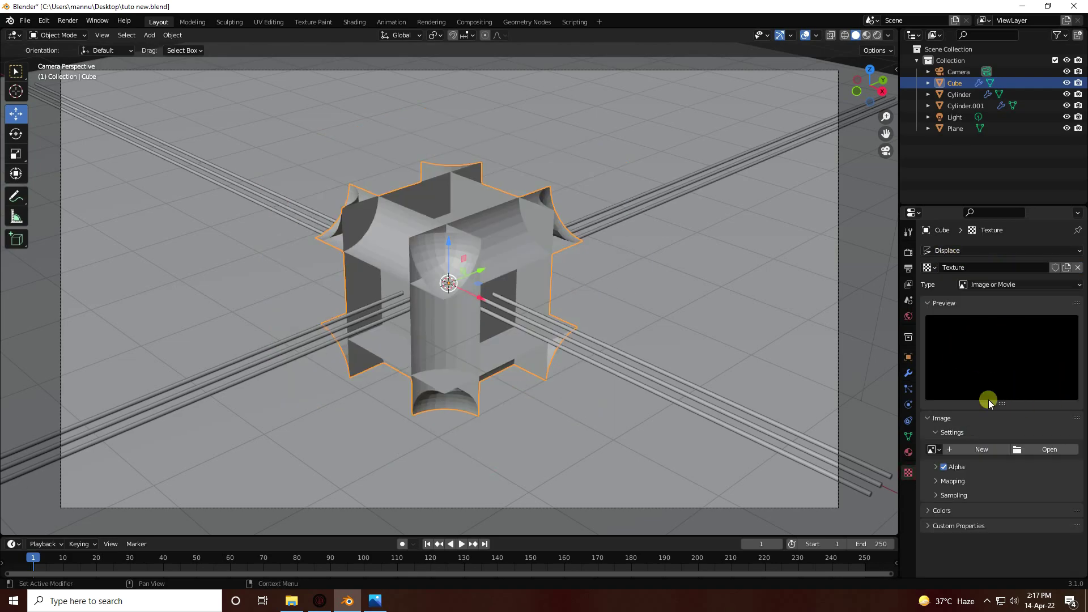
{"action": "left_click", "coordinate": [1043, 451]}
{"action": "scroll", "coordinate": [583, 334], "scroll_direction": "down", "scroll_amount": 1}
{"action": "left_click", "coordinate": [548, 351]}
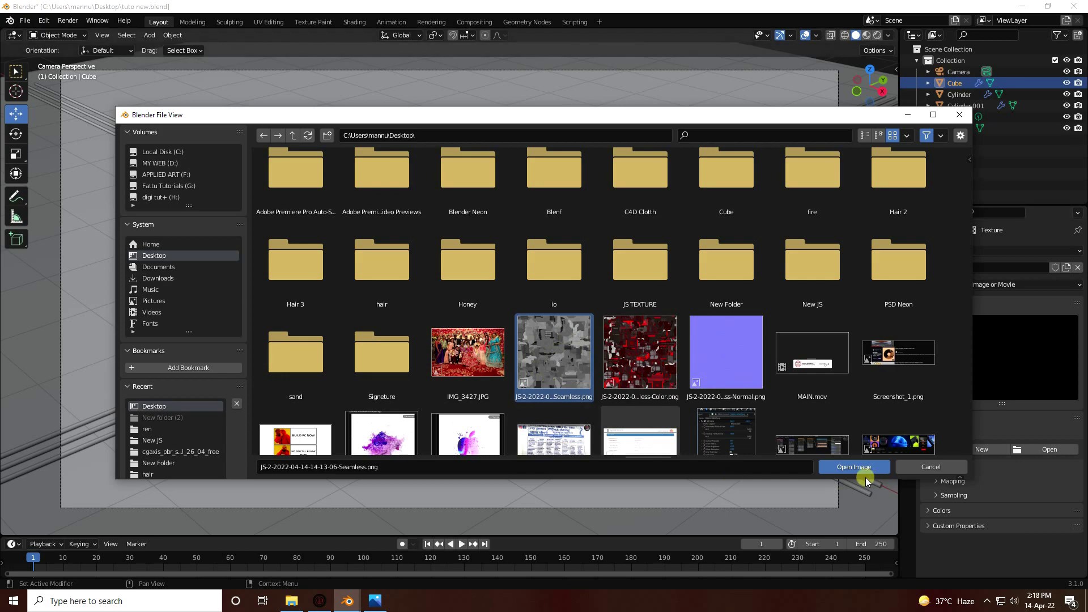
{"action": "left_click", "coordinate": [852, 470]}
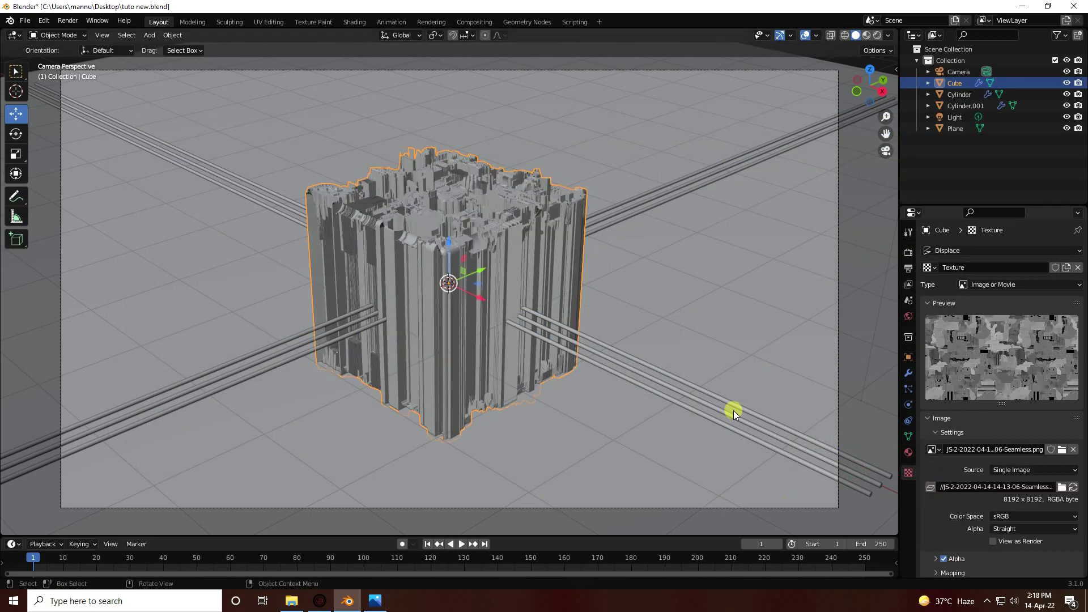
{"action": "left_click", "coordinate": [909, 373]}
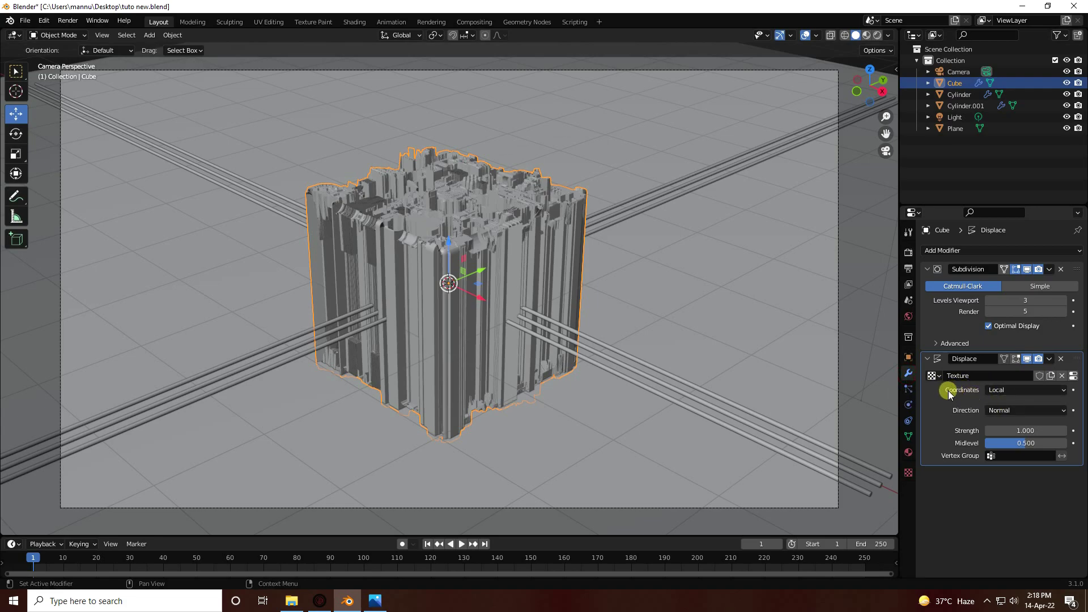
- Set the Cube's Displace texture coordinates to UV and check the result
{"action": "left_click", "coordinate": [1004, 390]}
{"action": "left_click", "coordinate": [993, 440]}
{"action": "left_click", "coordinate": [446, 182]}
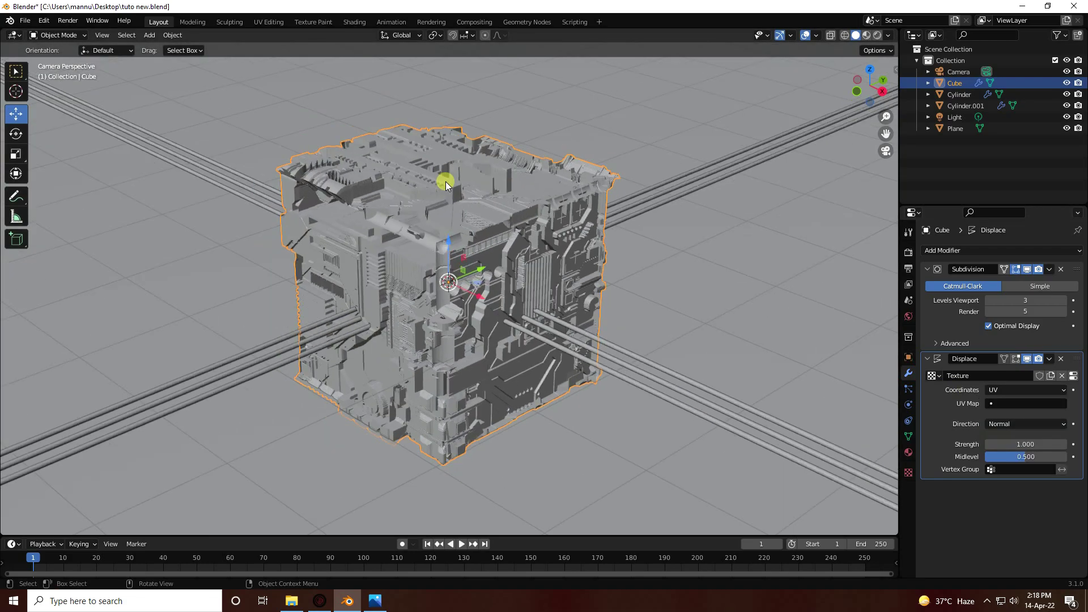
{"action": "scroll", "coordinate": [445, 181], "scroll_direction": "up", "scroll_amount": 4}
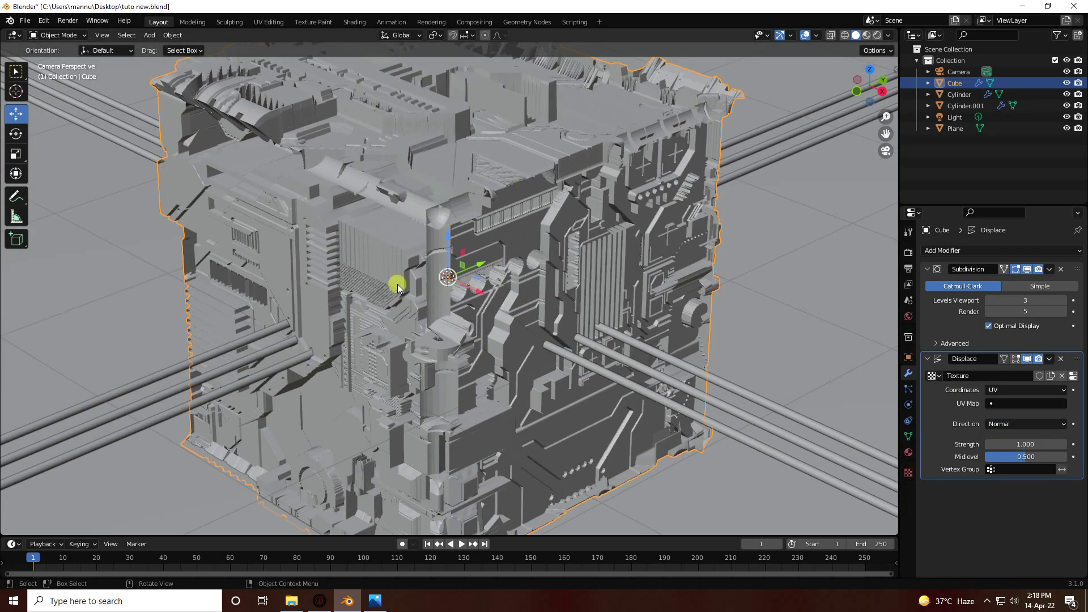
{"action": "mouse_move", "coordinate": [393, 278]}
{"action": "middle_mouse_down"}
{"action": "mouse_move", "coordinate": [410, 331]}
{"action": "mouse_move", "coordinate": [564, 293]}
{"action": "mouse_move", "coordinate": [521, 286]}
{"action": "mouse_move", "coordinate": [447, 311]}
{"action": "mouse_move", "coordinate": [379, 276]}
{"action": "mouse_move", "coordinate": [265, 292]}
{"action": "mouse_move", "coordinate": [363, 304]}
{"action": "mouse_move", "coordinate": [427, 280]}
{"action": "mouse_move", "coordinate": [542, 278]}
{"action": "mouse_move", "coordinate": [395, 296]}
{"action": "middle_mouse_up"}
{"action": "scroll", "coordinate": [454, 253], "scroll_direction": "up", "scroll_amount": 5}
{"action": "key", "text": "KP_0"}
{"action": "key", "text": "KP_0"}
{"action": "key", "text": "KP_0"}
- Lower the Cube's displacement strength to 0.5 and inspect the relief
{"action": "left_click", "coordinate": [1027, 443]}
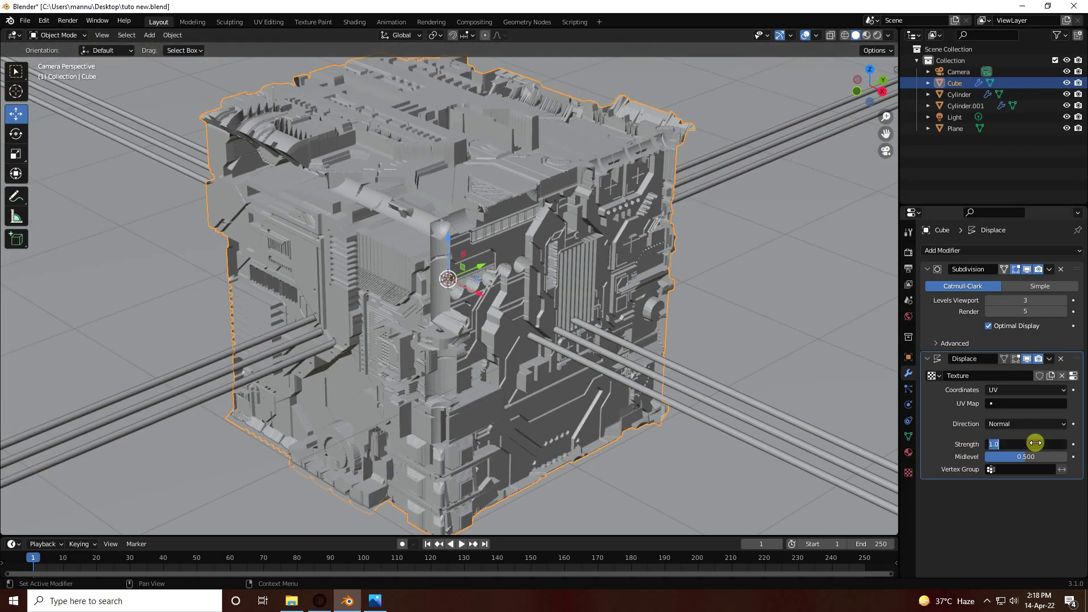
{"action": "type", "text": "0.5"}
{"action": "key", "text": "Return"}
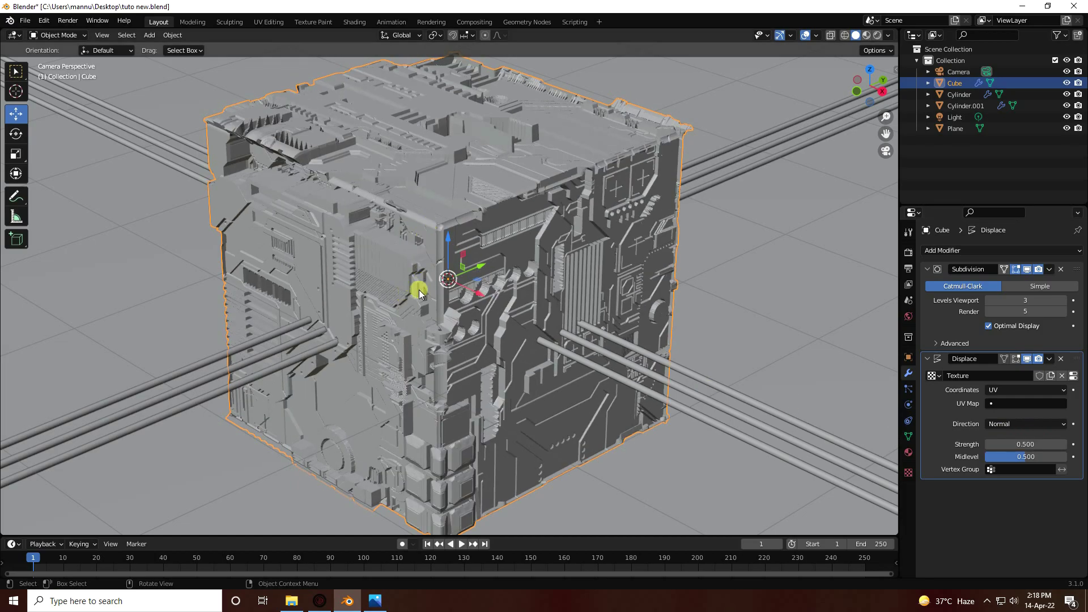
{"action": "key", "text": "KP_0"}
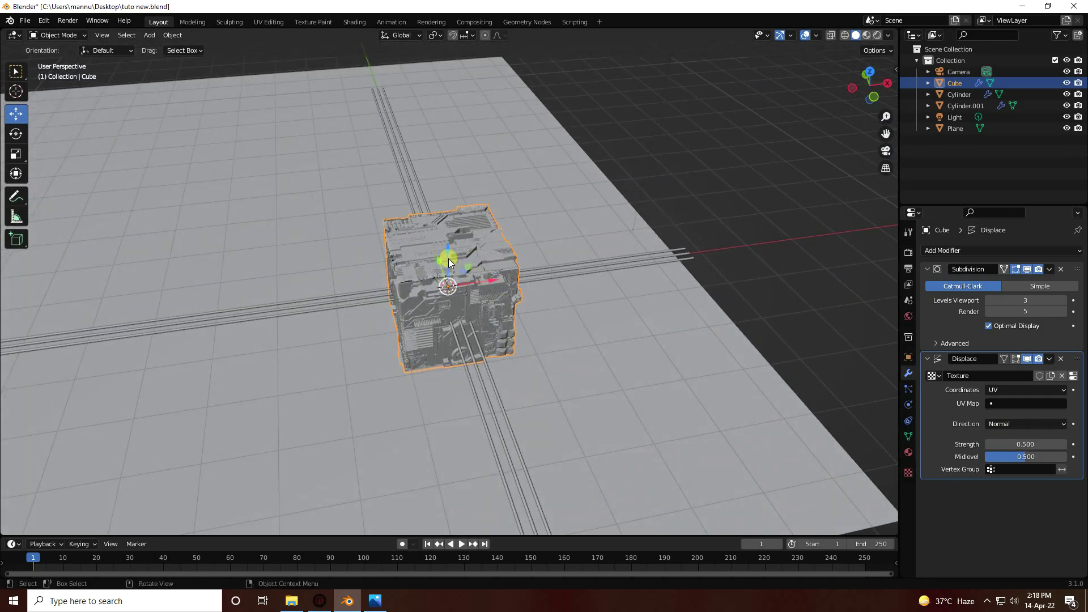
{"action": "scroll", "coordinate": [449, 263], "scroll_direction": "up", "scroll_amount": 8}
{"action": "middle_click_drag", "start_coordinate": [431, 255], "coordinate": [271, 250]}
{"action": "key", "text": "KP_0"}
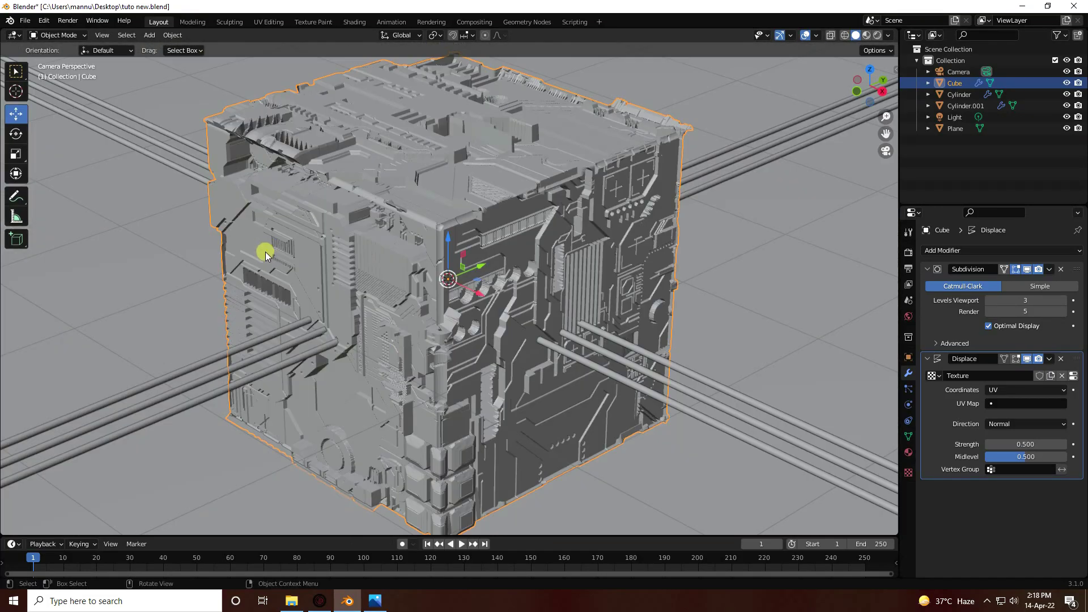
{"action": "left_click", "coordinate": [157, 243]}
{"action": "scroll", "coordinate": [179, 265], "scroll_direction": "down", "scroll_amount": 4}
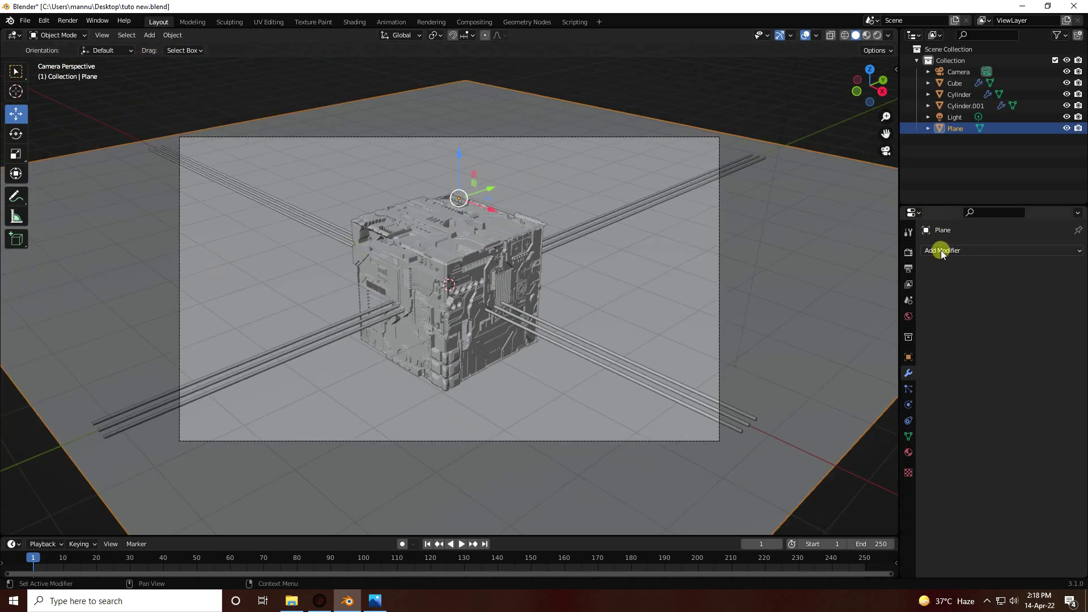
- Add a Subdivision Surface modifier to the floor Plane with viewport 3 and render 5
{"action": "left_click", "coordinate": [941, 250]}
{"action": "left_click", "coordinate": [859, 457]}
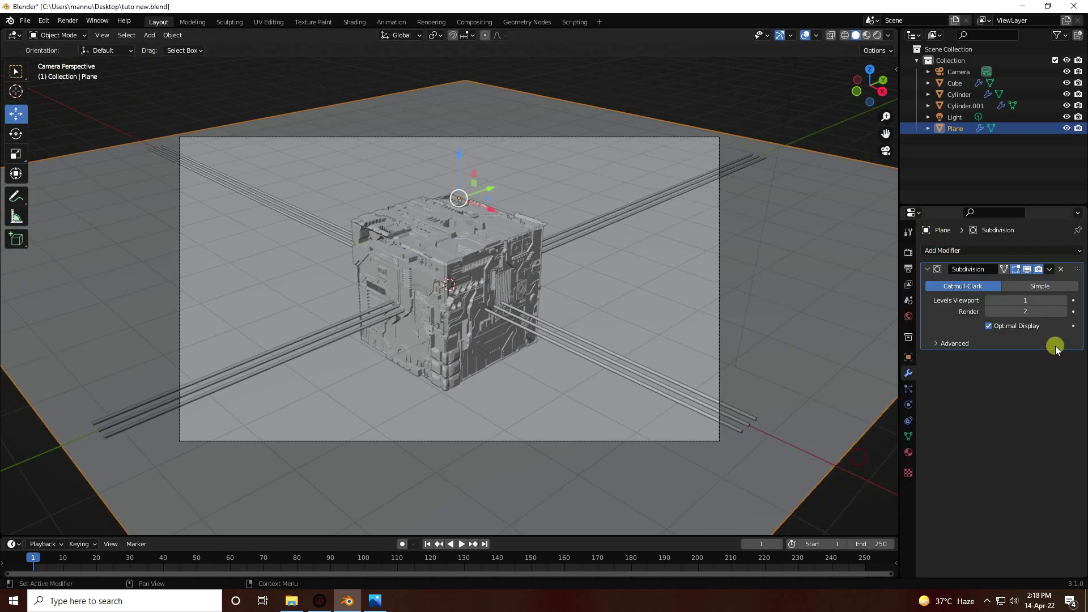
{"action": "left_click", "coordinate": [1063, 312]}
{"action": "left_click", "coordinate": [1063, 312]}
{"action": "left_click", "coordinate": [1063, 312]}
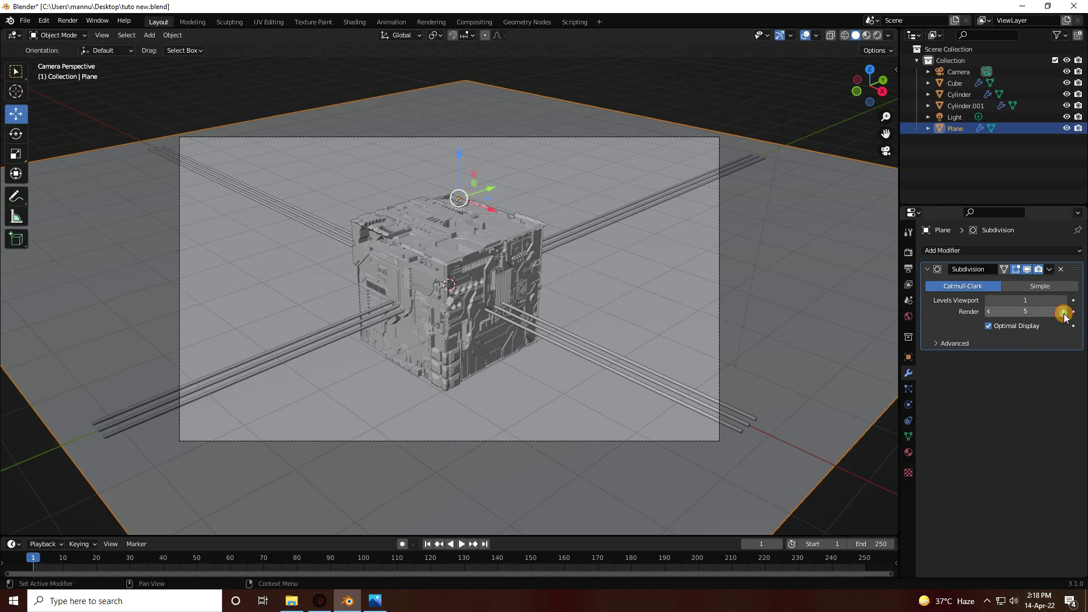
{"action": "left_click", "coordinate": [1064, 300]}
{"action": "left_click", "coordinate": [1067, 301]}
{"action": "left_click", "coordinate": [1067, 300]}
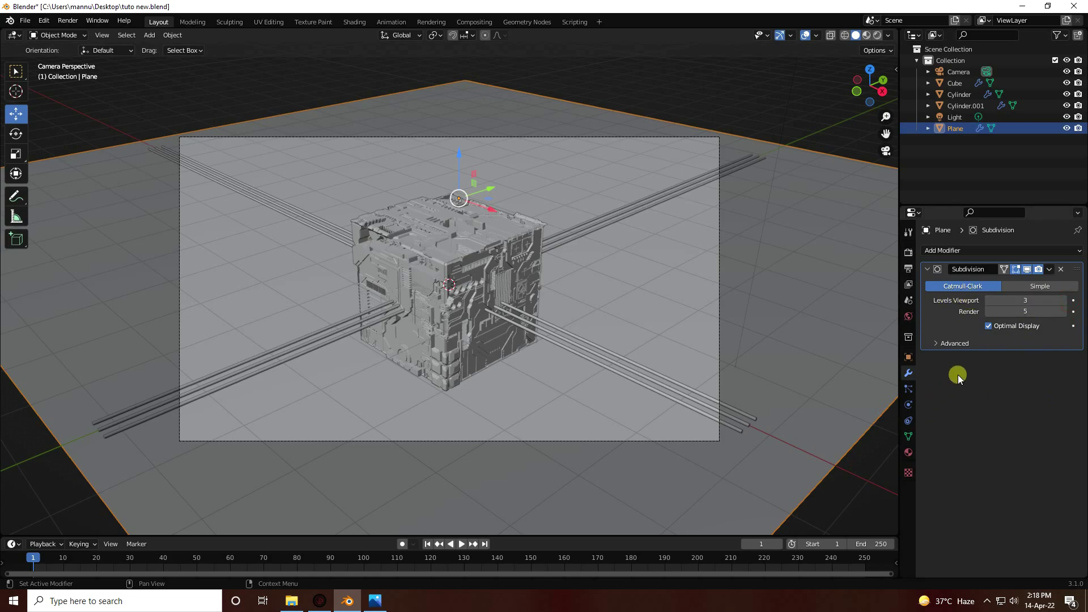
- Add a Displace modifier to the Plane with a new image texture
{"action": "left_click", "coordinate": [941, 250]}
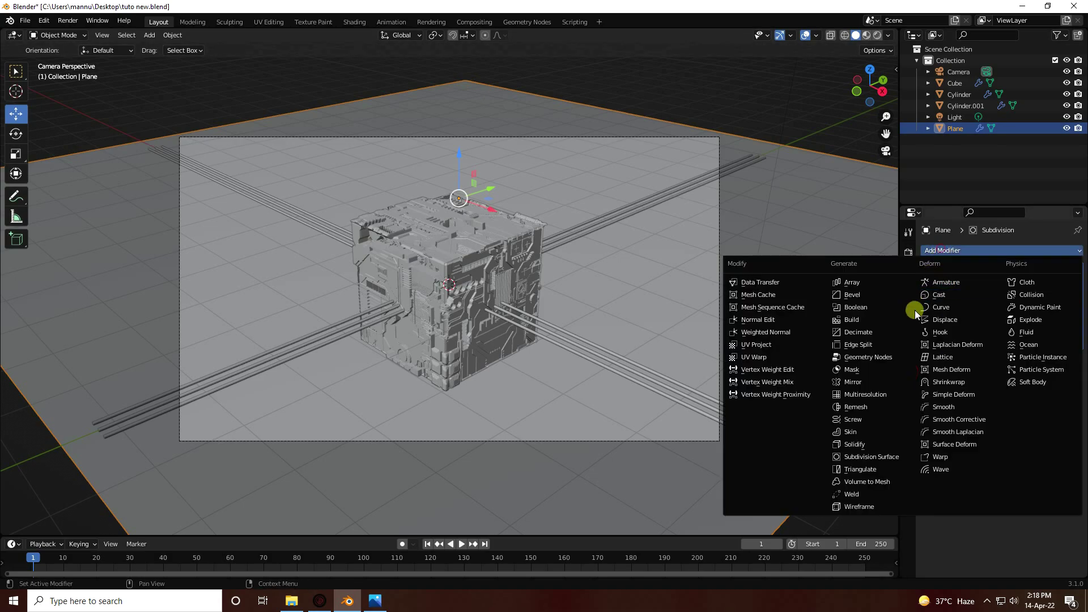
{"action": "left_click", "coordinate": [957, 320]}
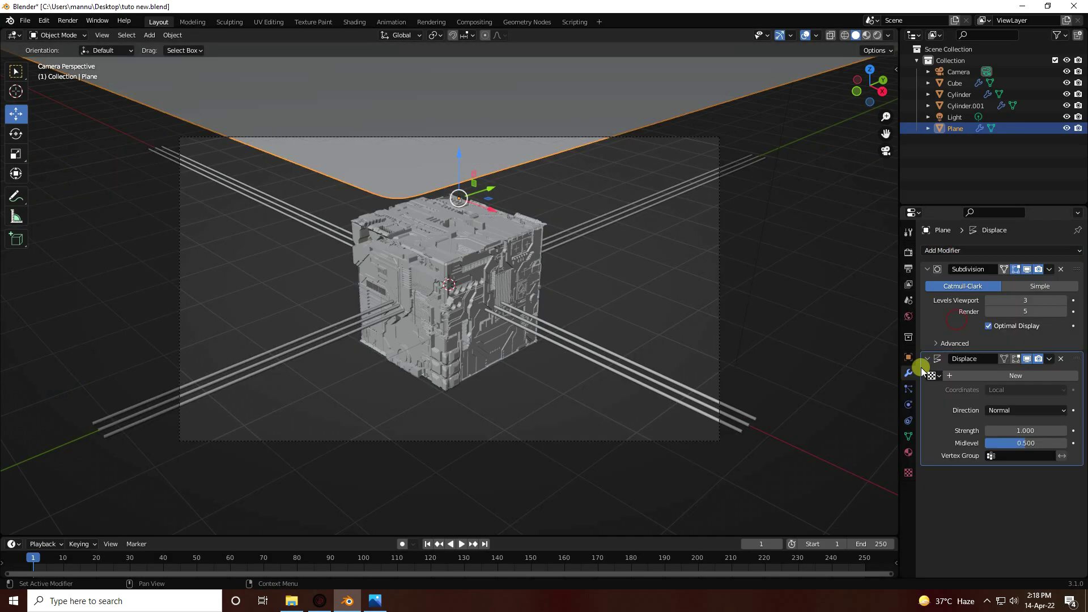
{"action": "left_click", "coordinate": [908, 472]}
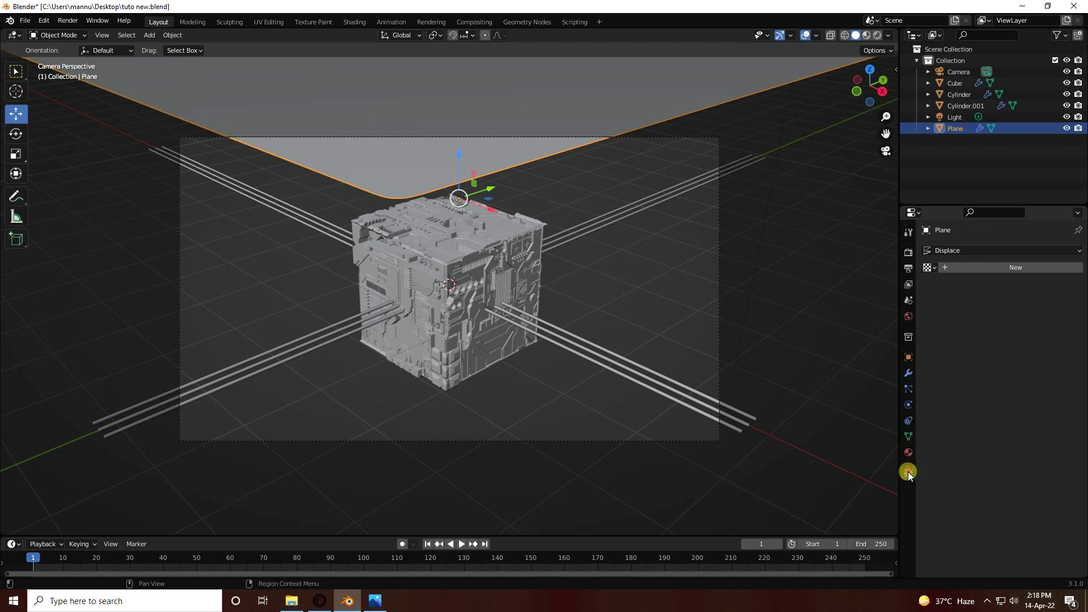
{"action": "left_click", "coordinate": [989, 271]}
{"action": "left_click", "coordinate": [1025, 269]}
- Load the seamless greeble PNG into the Plane's displacement texture
{"action": "left_click", "coordinate": [1035, 449]}
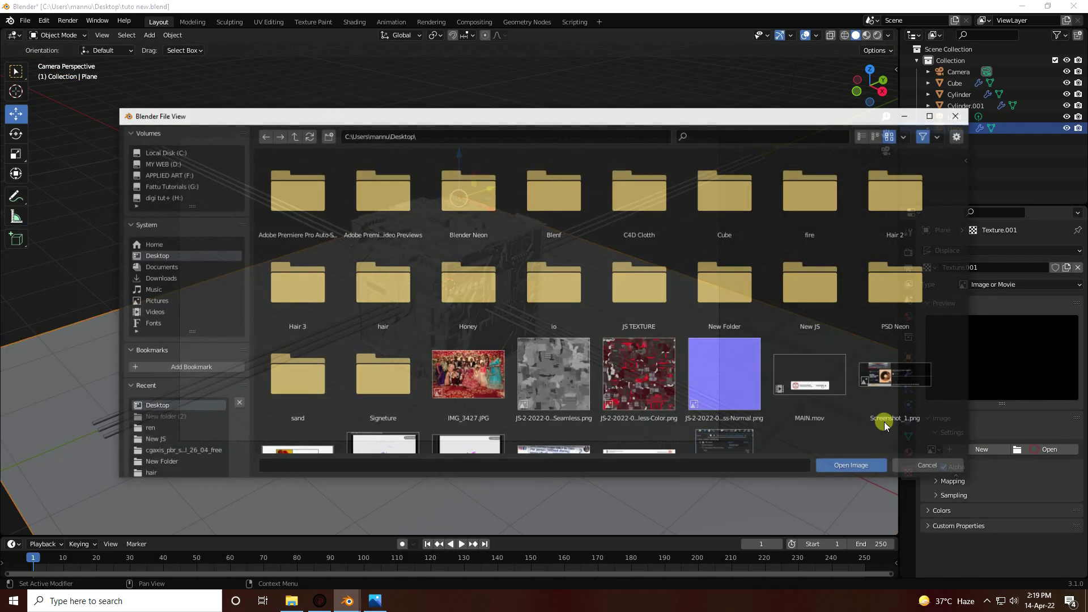
{"action": "left_click", "coordinate": [554, 374]}
{"action": "left_click", "coordinate": [849, 466]}
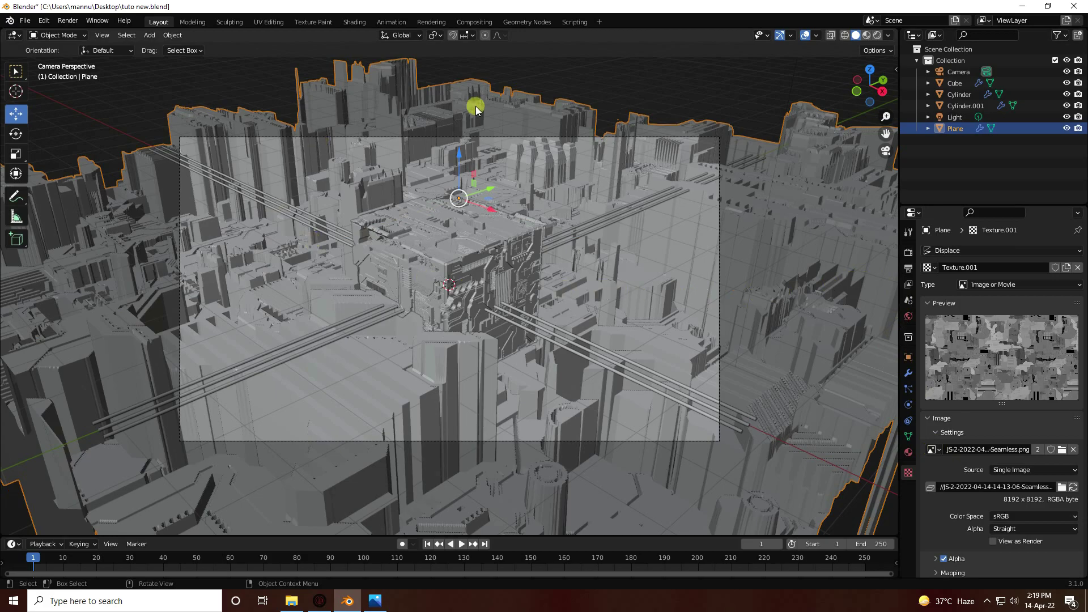
{"action": "left_click", "coordinate": [909, 373]}
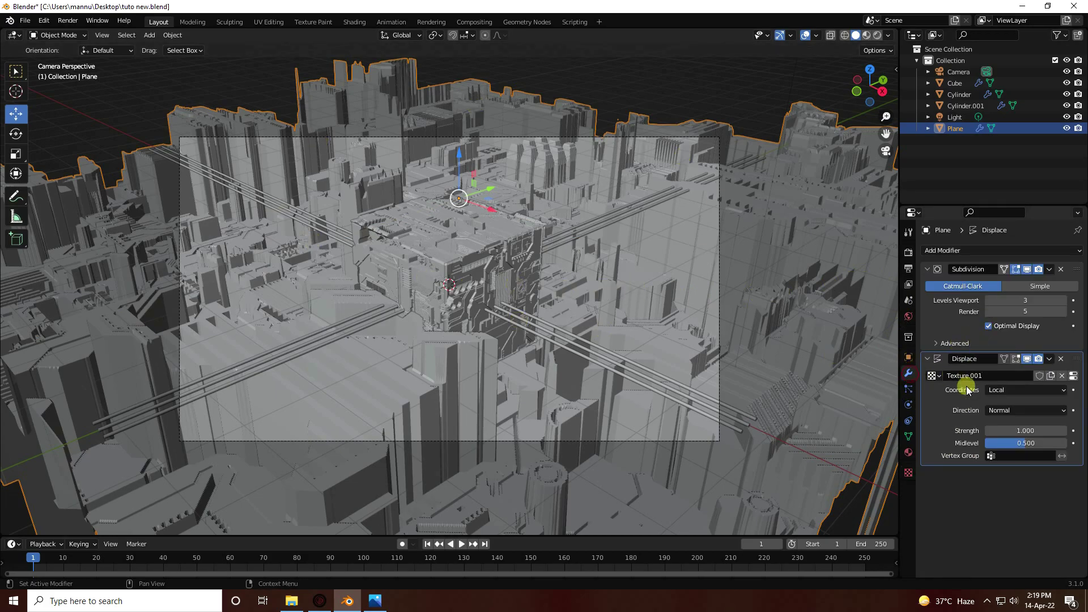
- Map the Plane's displacement by UV at strength 0.2 and review the floor
{"action": "left_click", "coordinate": [999, 390]}
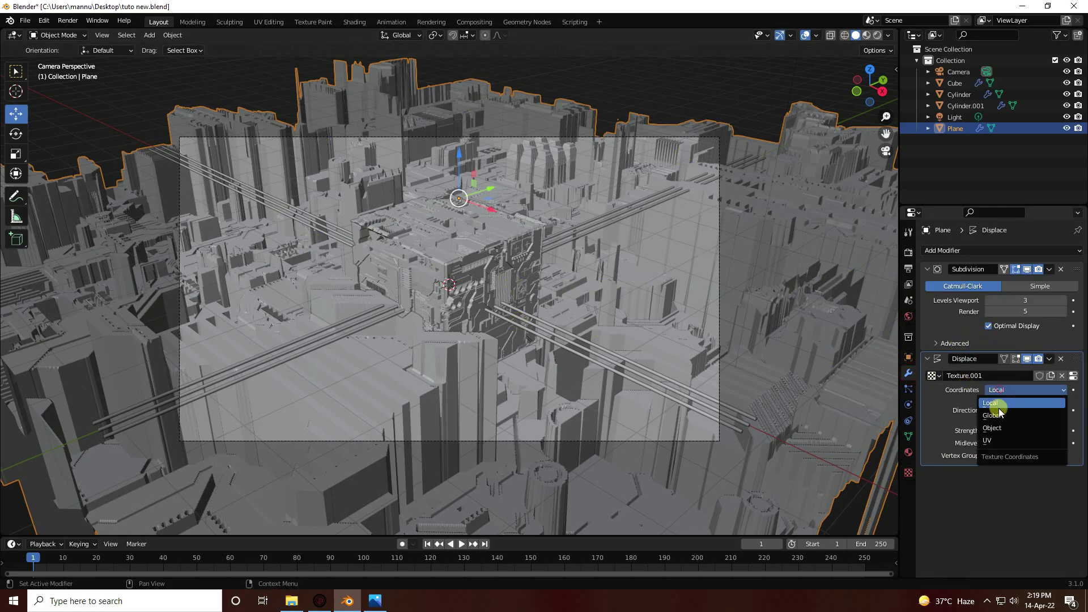
{"action": "left_click", "coordinate": [981, 445]}
{"action": "left_click", "coordinate": [1026, 445]}
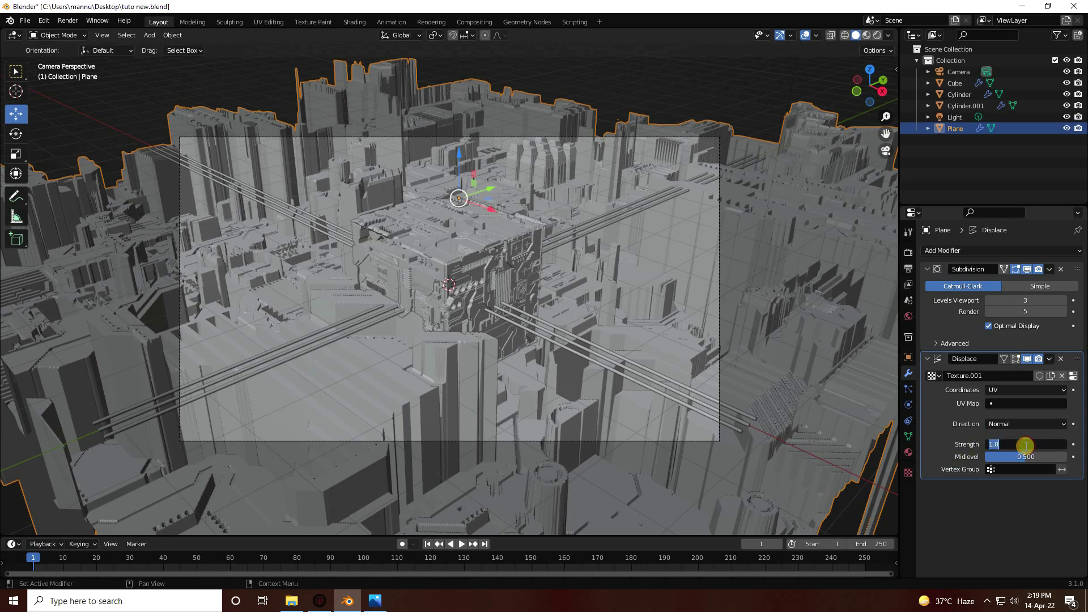
{"action": "type", "text": "0.2"}
{"action": "key", "text": "Return"}
{"action": "middle_click_drag", "start_coordinate": [486, 297], "coordinate": [414, 274]}
{"action": "key", "text": "KP_0"}
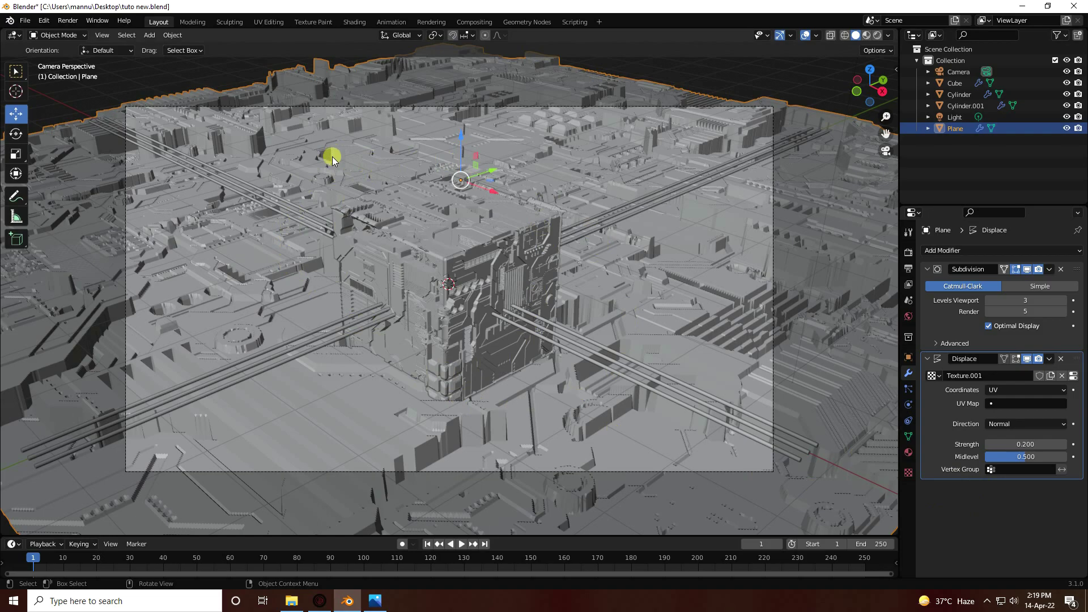
- Show the Cube's Principled BSDF material nodes in the Shading workspace
{"action": "left_click", "coordinate": [355, 21]}
{"action": "scroll", "coordinate": [549, 238], "scroll_direction": "up", "scroll_amount": 5}
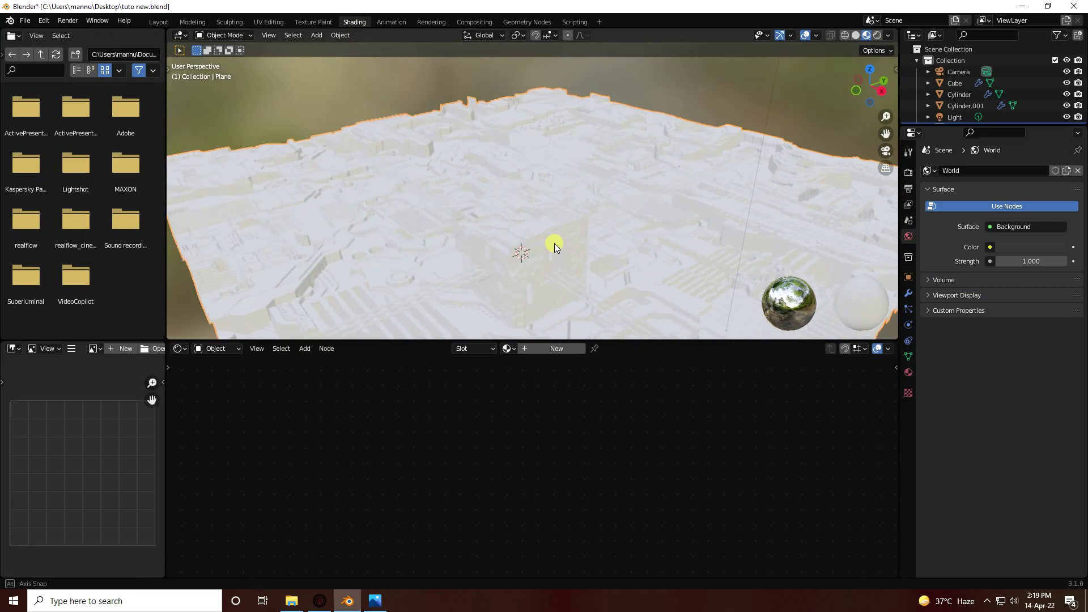
{"action": "left_click", "coordinate": [539, 210]}
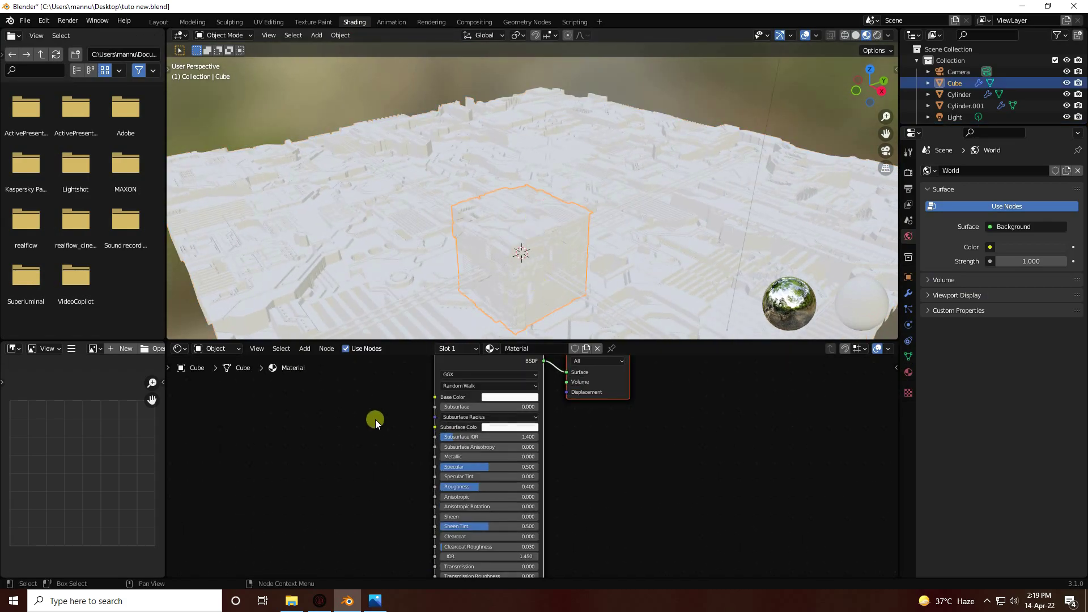
{"action": "middle_click_drag", "start_coordinate": [375, 419], "coordinate": [469, 462]}
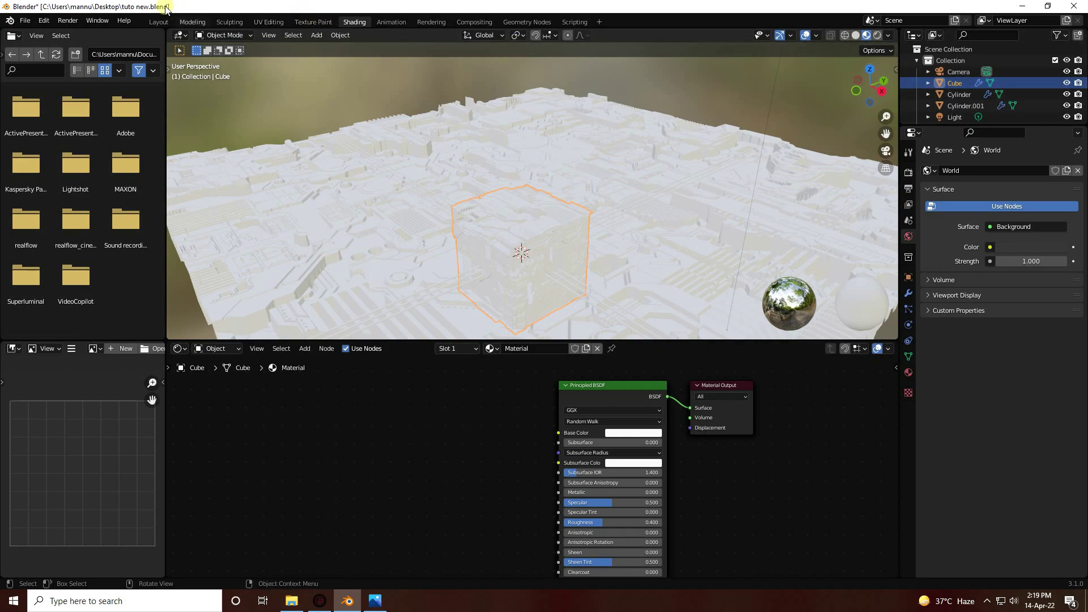
- Check the screencast keys settings in the Layout sidebar, then go back to Shading
{"action": "left_click", "coordinate": [159, 22]}
{"action": "left_click", "coordinate": [896, 69]}
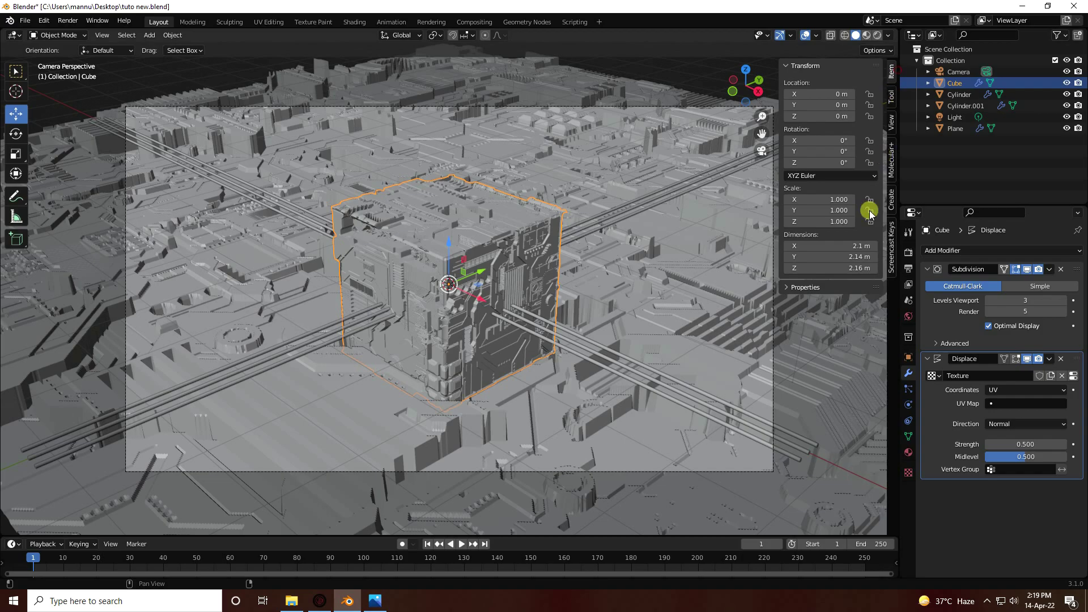
{"action": "left_click", "coordinate": [892, 249]}
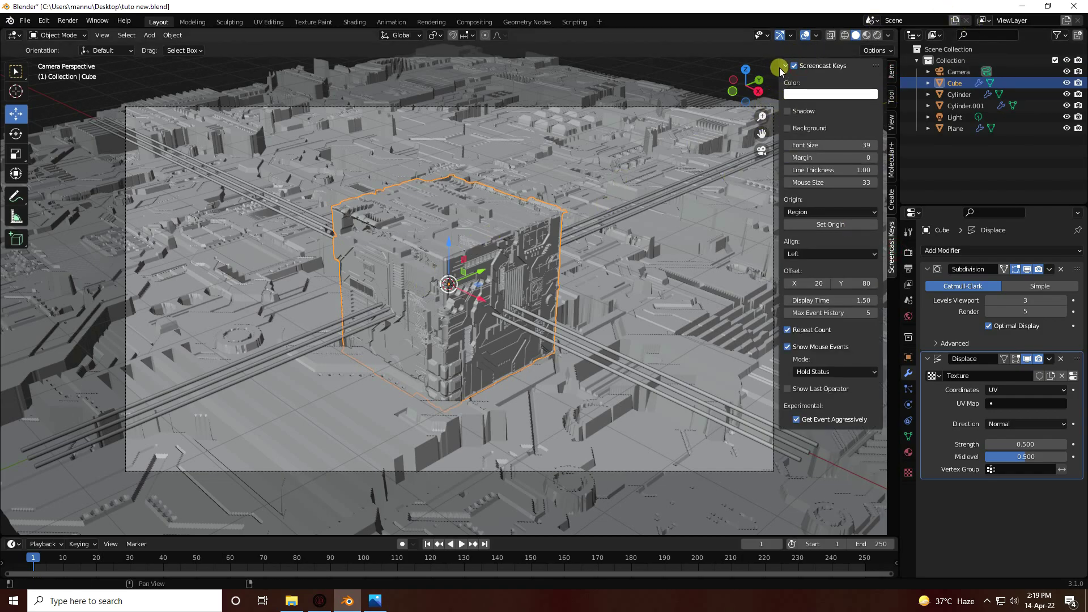
{"action": "left_click", "coordinate": [781, 68]}
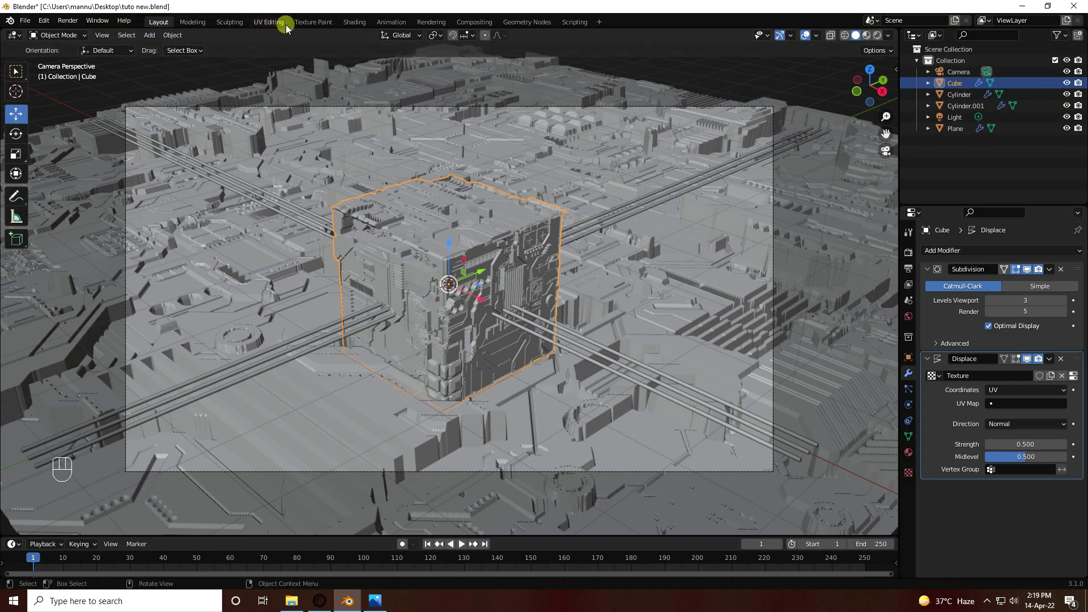
{"action": "left_click", "coordinate": [356, 22]}
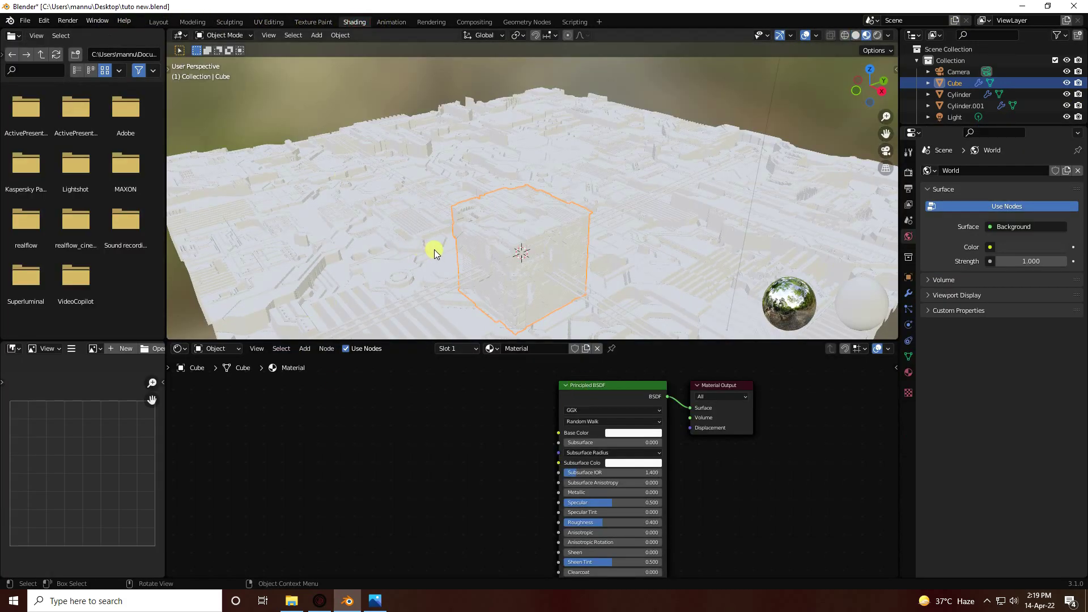
- Add an Image Texture node and connect its Color to the Cube's Base Color
{"action": "key", "text": "shift+a"}
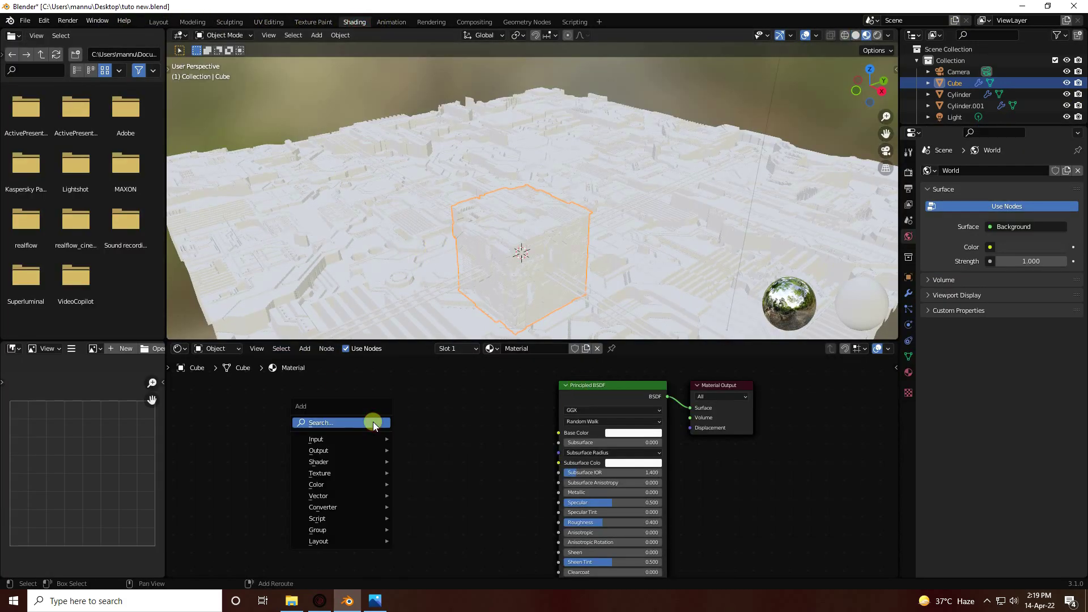
{"action": "left_click", "coordinate": [375, 420]}
{"action": "type", "text": "im"}
{"action": "left_click", "coordinate": [411, 443]}
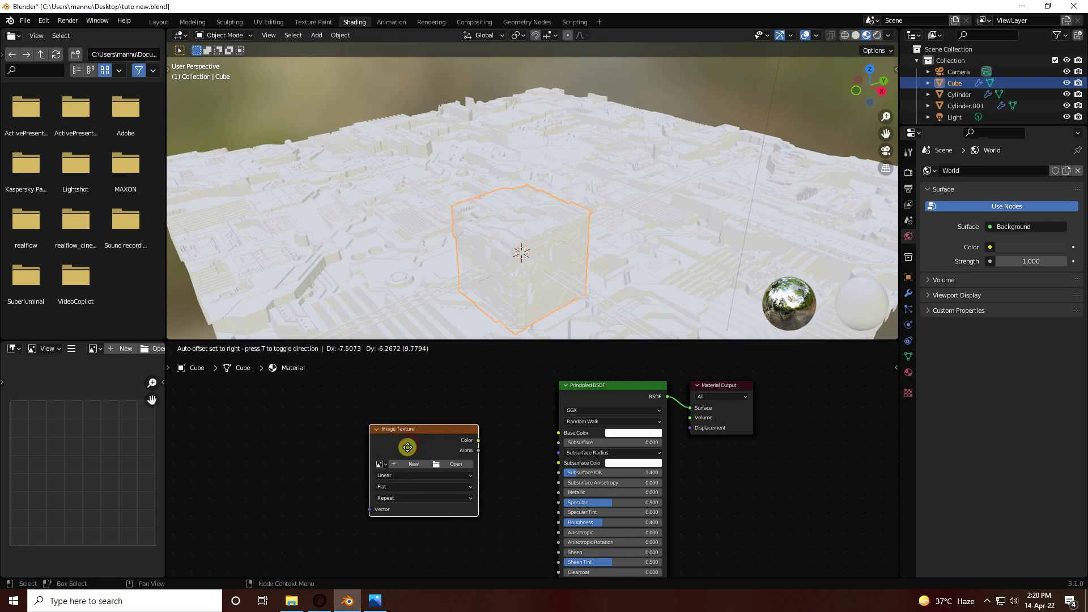
{"action": "scroll", "coordinate": [474, 403], "scroll_direction": "up", "scroll_amount": 3}
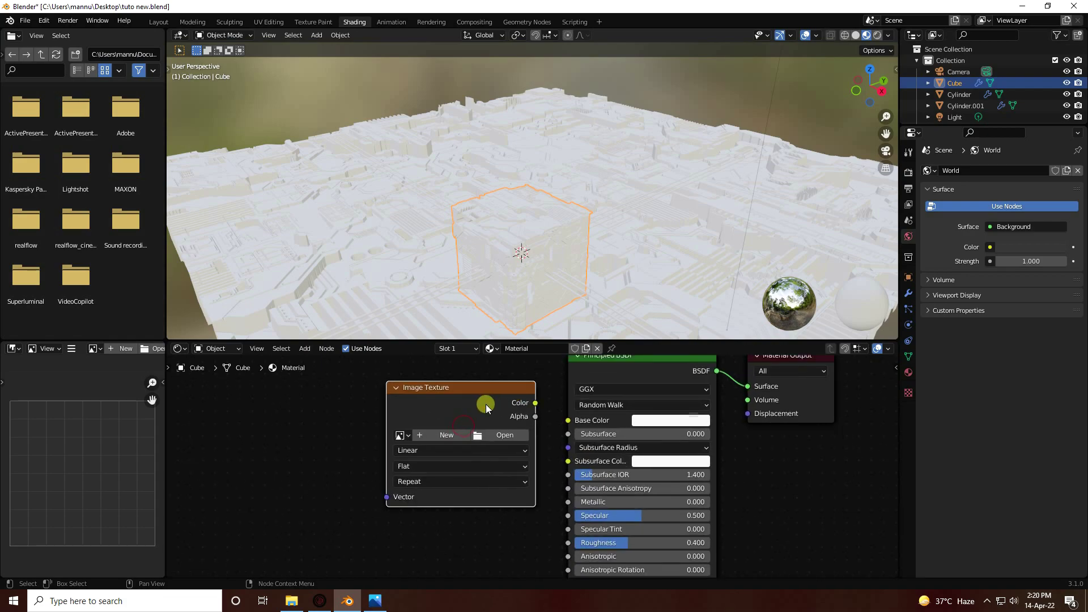
{"action": "left_click", "coordinate": [433, 401]}
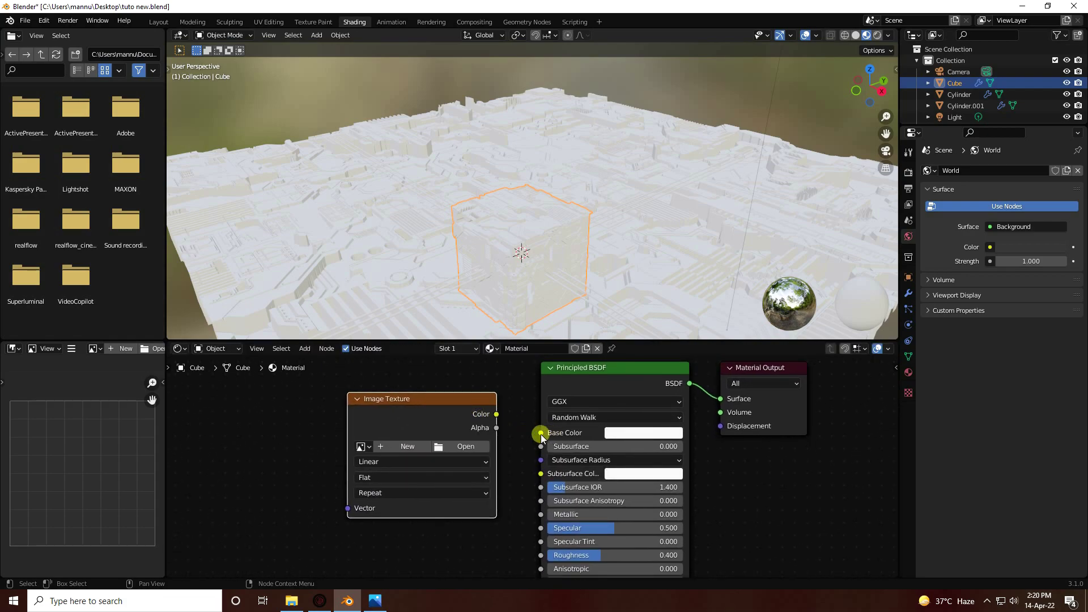
{"action": "left_click_drag", "start_coordinate": [496, 414], "coordinate": [541, 434]}
{"action": "middle_click_drag", "start_coordinate": [393, 470], "coordinate": [458, 507]}
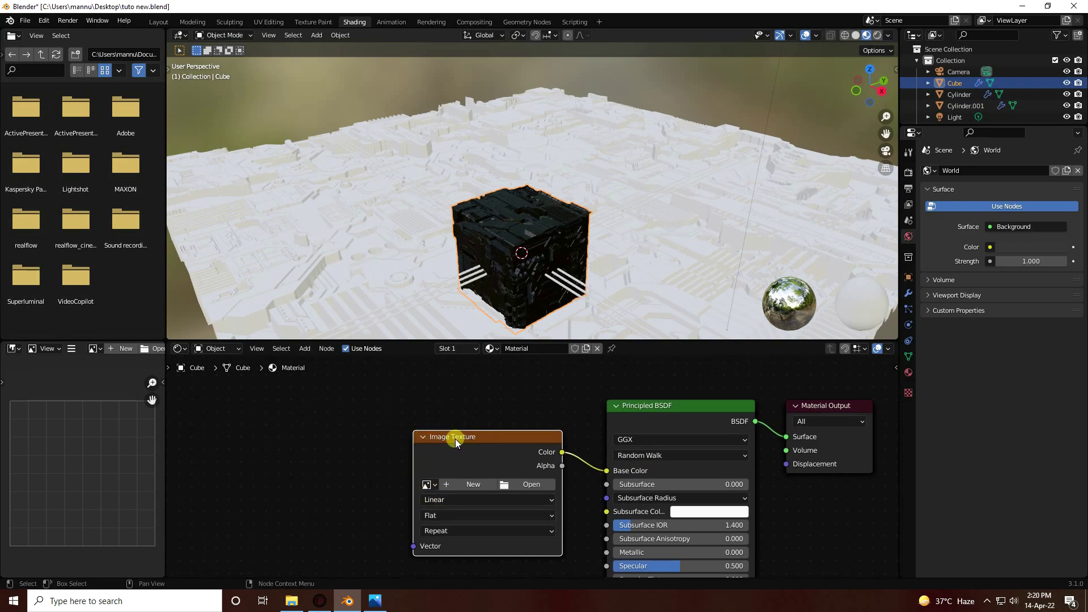
- Add Texture Coordinate and Mapping nodes with Ctrl+T and pick the Seamless-Color PNG
{"action": "key", "text": "ctrl+t"}
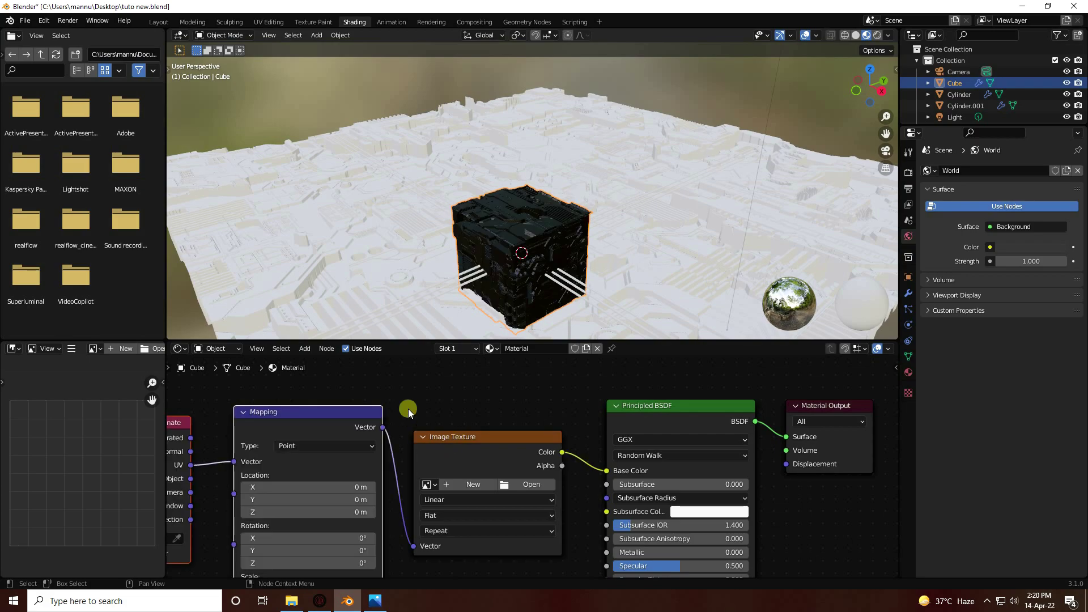
{"action": "middle_click_drag", "start_coordinate": [409, 409], "coordinate": [605, 392]}
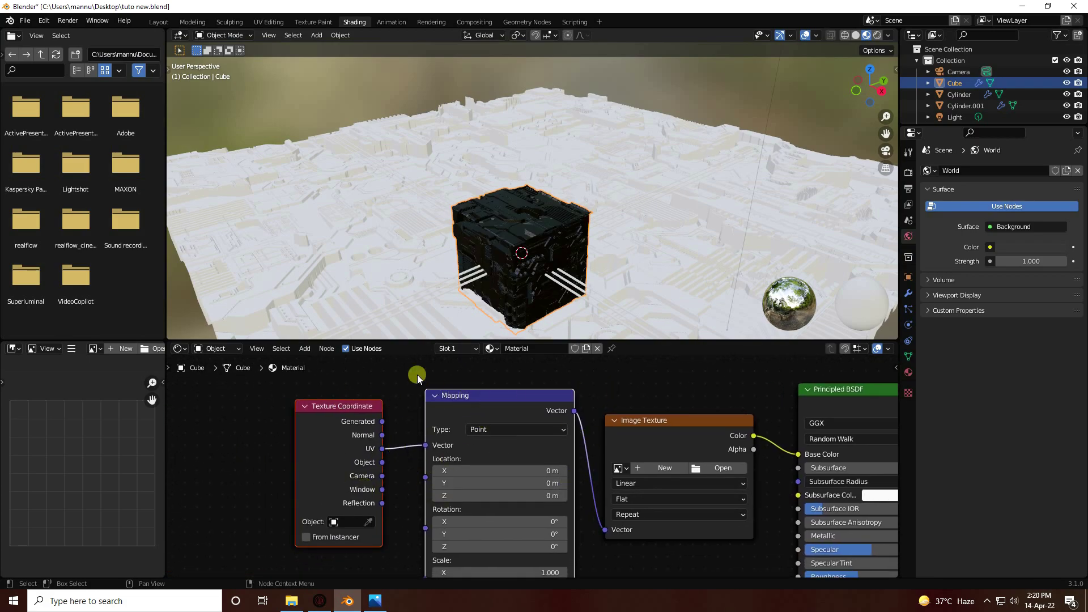
{"action": "middle_click_drag", "start_coordinate": [619, 533], "coordinate": [389, 510]}
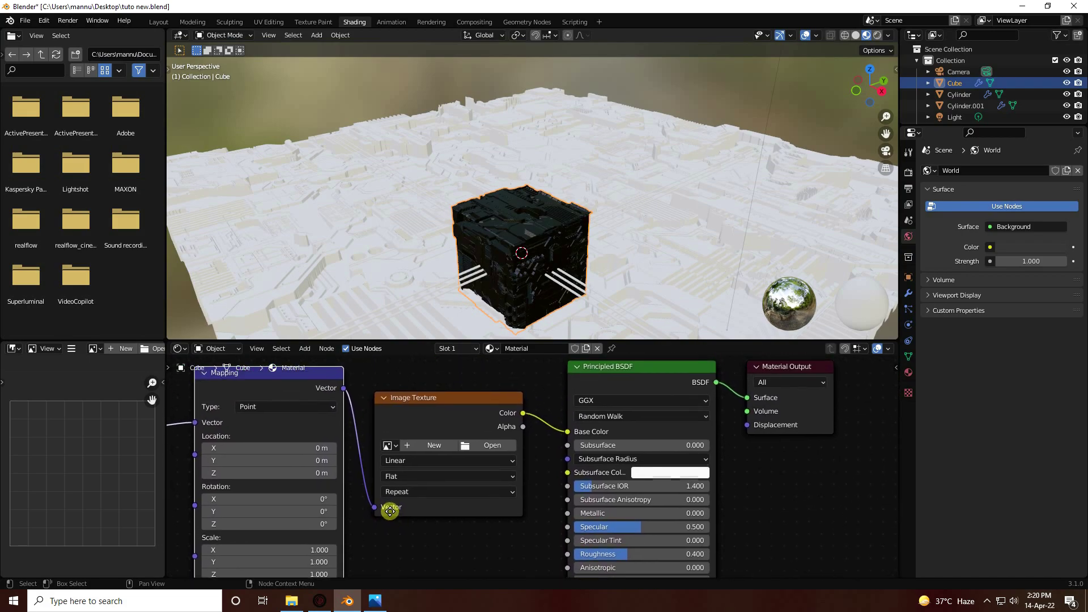
{"action": "left_click", "coordinate": [474, 447]}
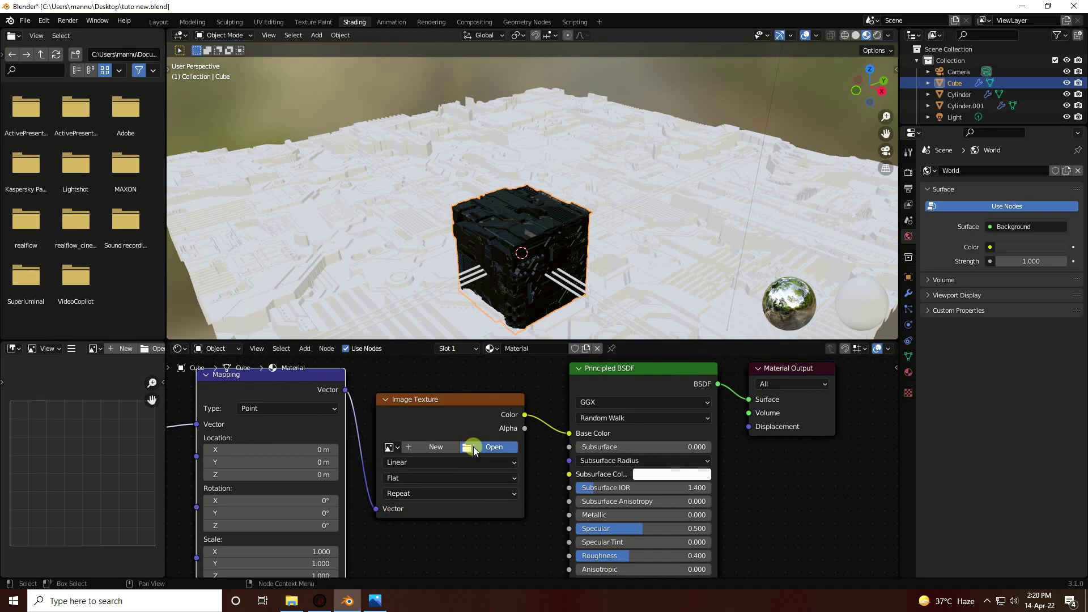
{"action": "left_click", "coordinate": [656, 348]}
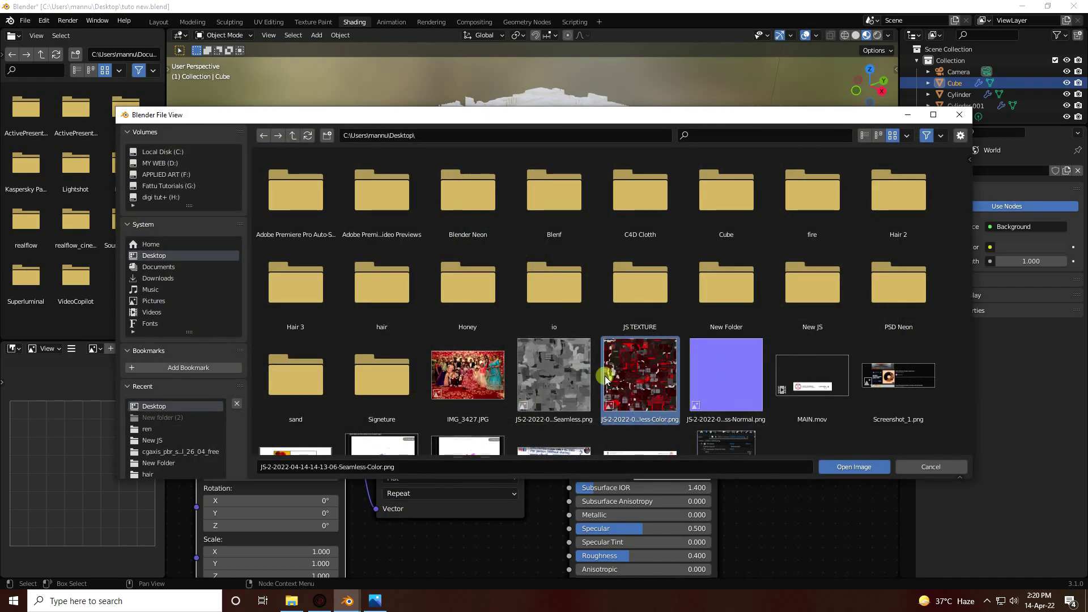
- Load the Seamless-Color image into the texture and orbit around the red greeble cube
{"action": "left_click", "coordinate": [840, 466]}
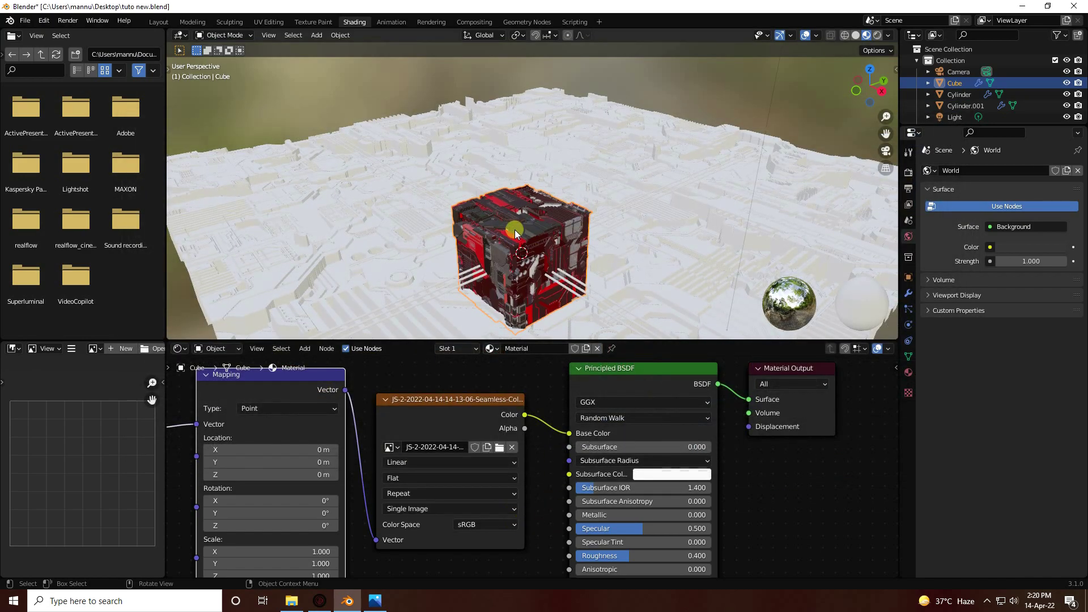
{"action": "scroll", "coordinate": [518, 245], "scroll_direction": "up", "scroll_amount": 3}
{"action": "middle_click_drag", "start_coordinate": [520, 250], "coordinate": [544, 318]}
{"action": "scroll", "coordinate": [523, 209], "scroll_direction": "down", "scroll_amount": 3}
{"action": "scroll", "coordinate": [535, 452], "scroll_direction": "down", "scroll_amount": 2}
{"action": "middle_click_drag", "start_coordinate": [534, 471], "coordinate": [640, 385]}
{"action": "scroll", "coordinate": [458, 495], "scroll_direction": "down", "scroll_amount": 2}
- Box-select the Texture Coordinate, Mapping and Image Texture nodes
{"action": "middle_click_drag", "start_coordinate": [517, 493], "coordinate": [493, 505]}
{"action": "key", "text": "b"}
{"action": "left_click_drag", "start_coordinate": [495, 494], "coordinate": [331, 379]}
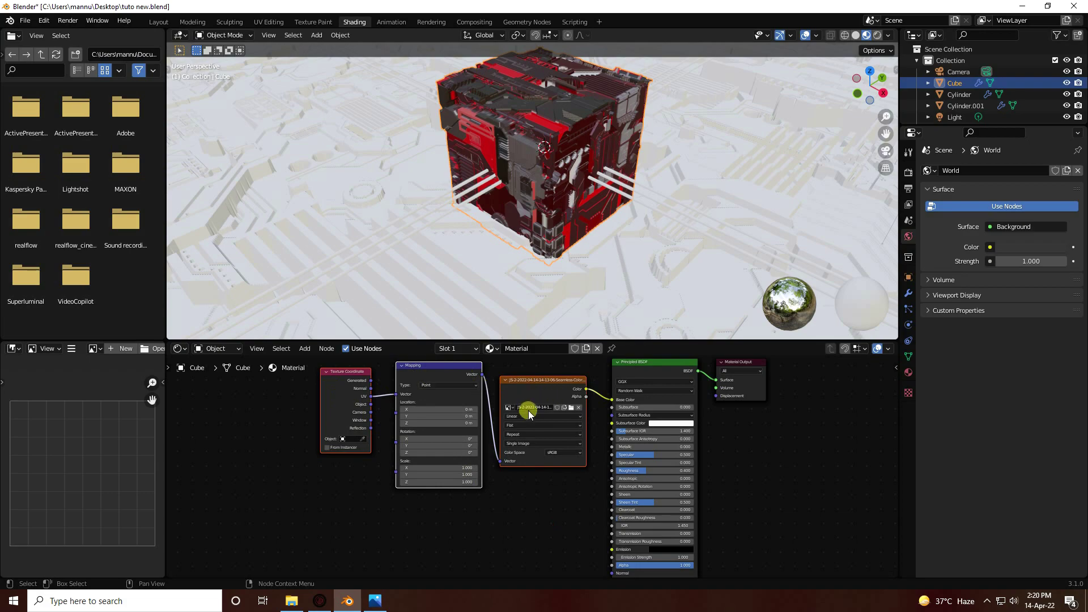
- Duplicate the three texture nodes and place the copies below the originals
{"action": "key", "text": "shift+d"}
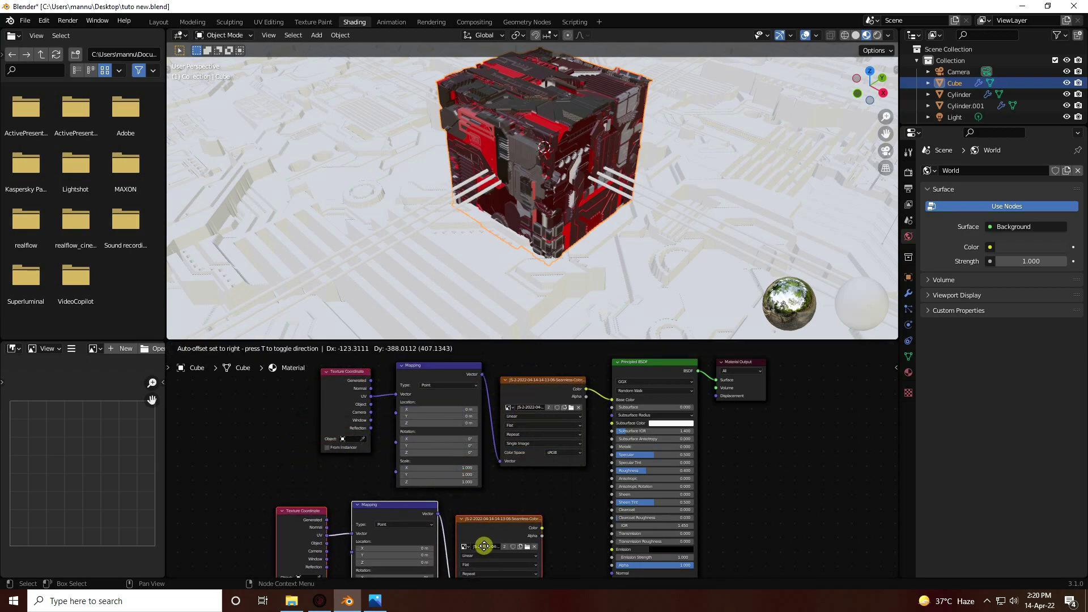
{"action": "left_click", "coordinate": [485, 528]}
{"action": "scroll", "coordinate": [537, 457], "scroll_direction": "down", "scroll_amount": 5, "text": "shift"}
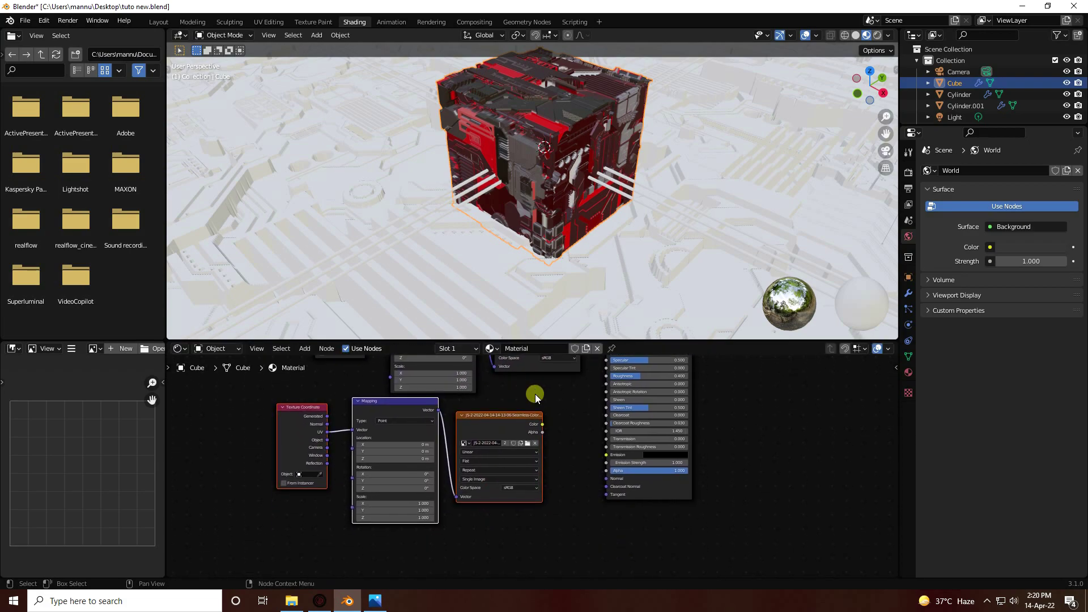
{"action": "key", "text": "g"}
{"action": "left_click", "coordinate": [514, 412]}
{"action": "left_click", "coordinate": [513, 406]}
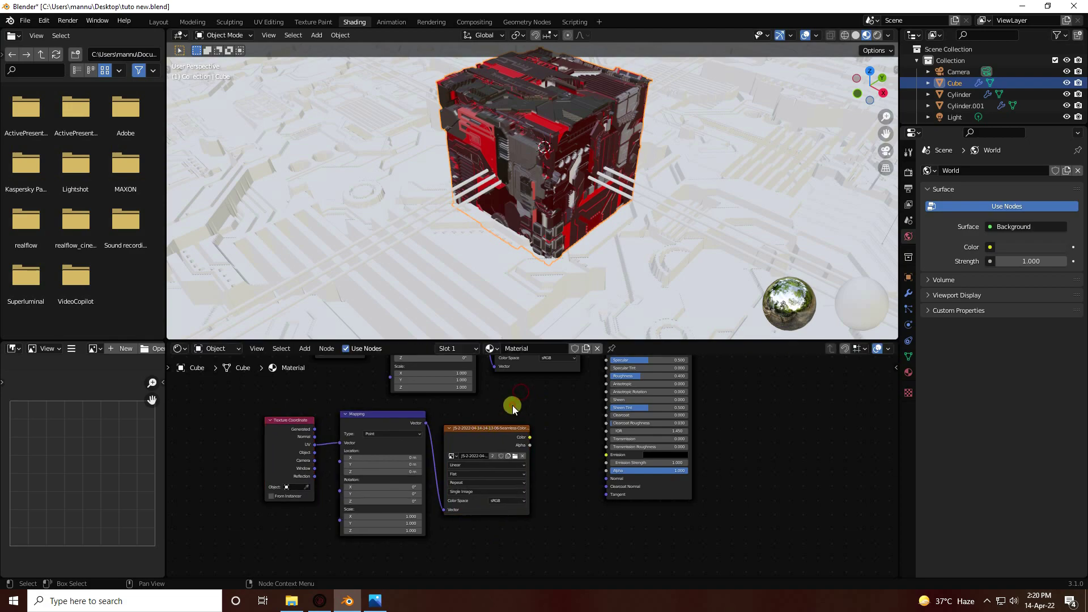
- Add a Normal Map node fed by the copied image's Color, plugged into the BSDF Normal
{"action": "key", "text": "shift+a"}
{"action": "left_click", "coordinate": [512, 406]}
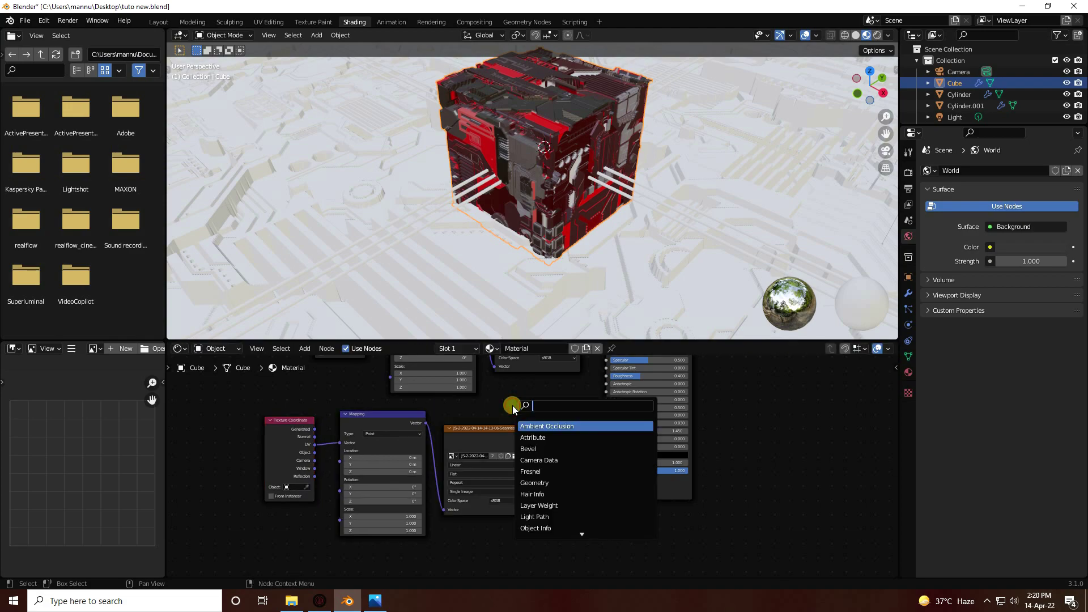
{"action": "type", "text": "map"}
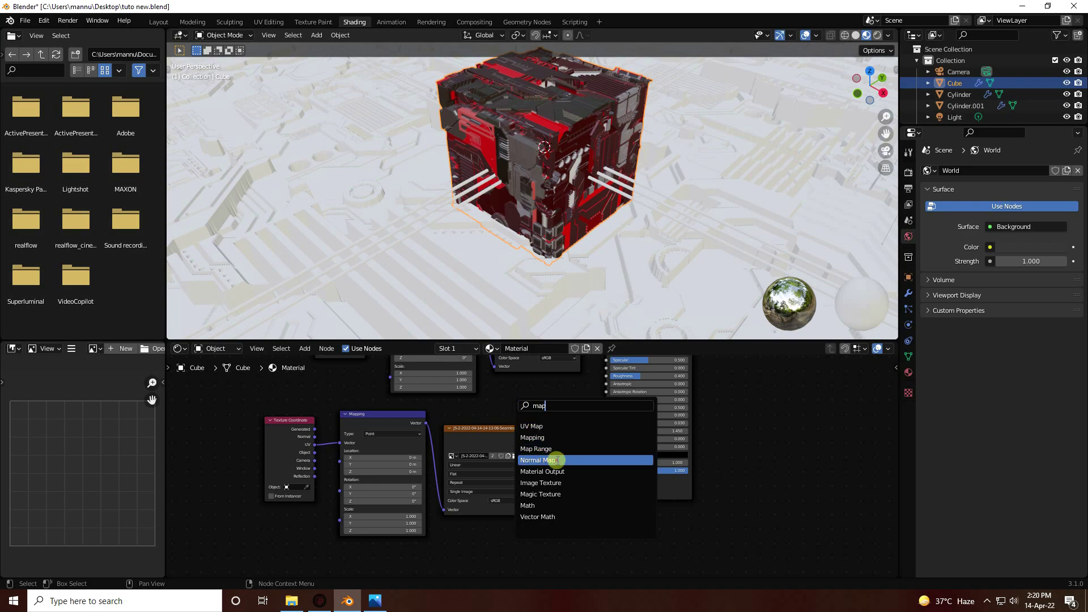
{"action": "left_click", "coordinate": [558, 461]}
{"action": "left_click", "coordinate": [581, 504]}
{"action": "scroll", "coordinate": [578, 430], "scroll_direction": "up", "scroll_amount": 1}
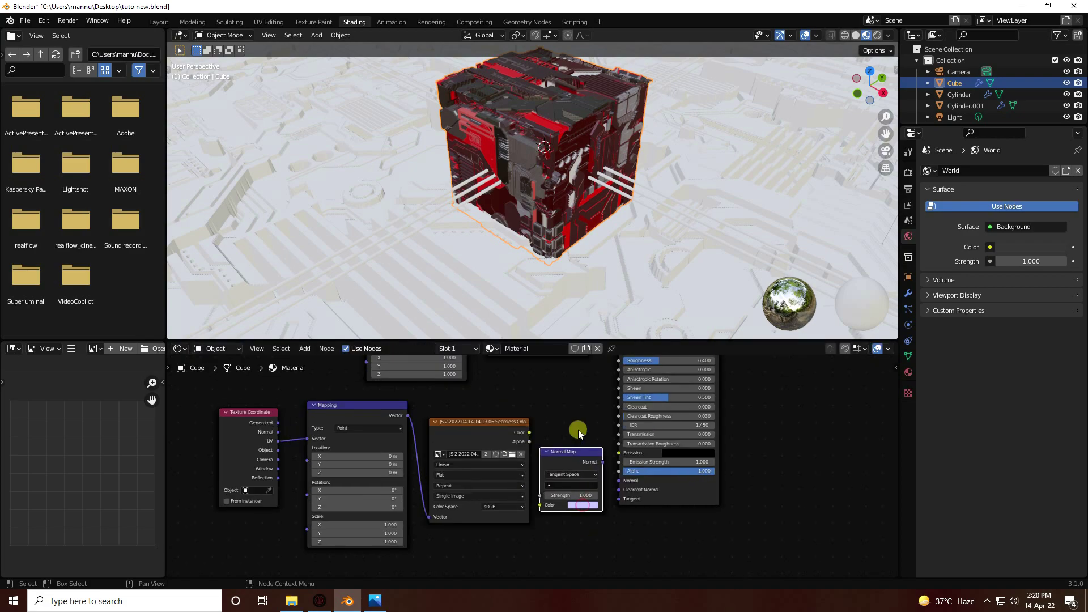
{"action": "scroll", "coordinate": [578, 429], "scroll_direction": "up", "scroll_amount": 2}
{"action": "left_click", "coordinate": [463, 397]}
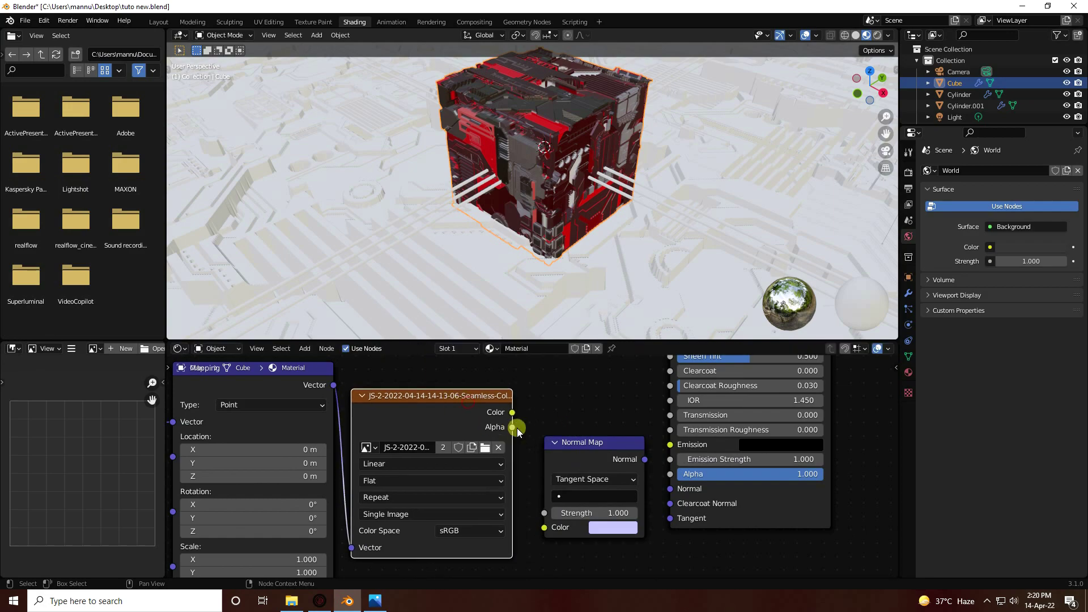
{"action": "left_click_drag", "start_coordinate": [513, 413], "coordinate": [545, 527]}
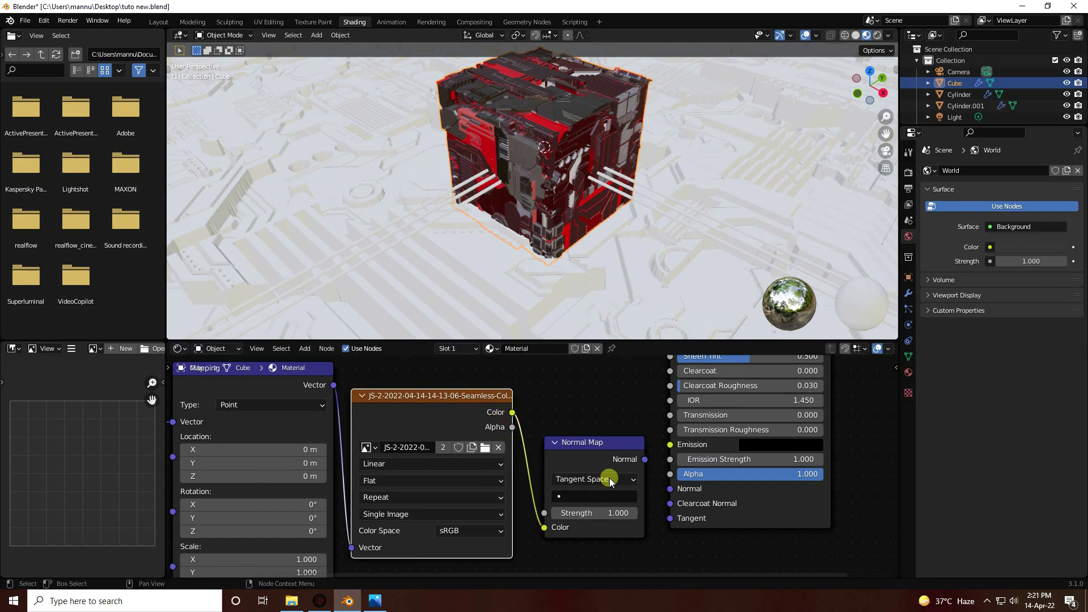
{"action": "left_click_drag", "start_coordinate": [561, 446], "coordinate": [554, 404]}
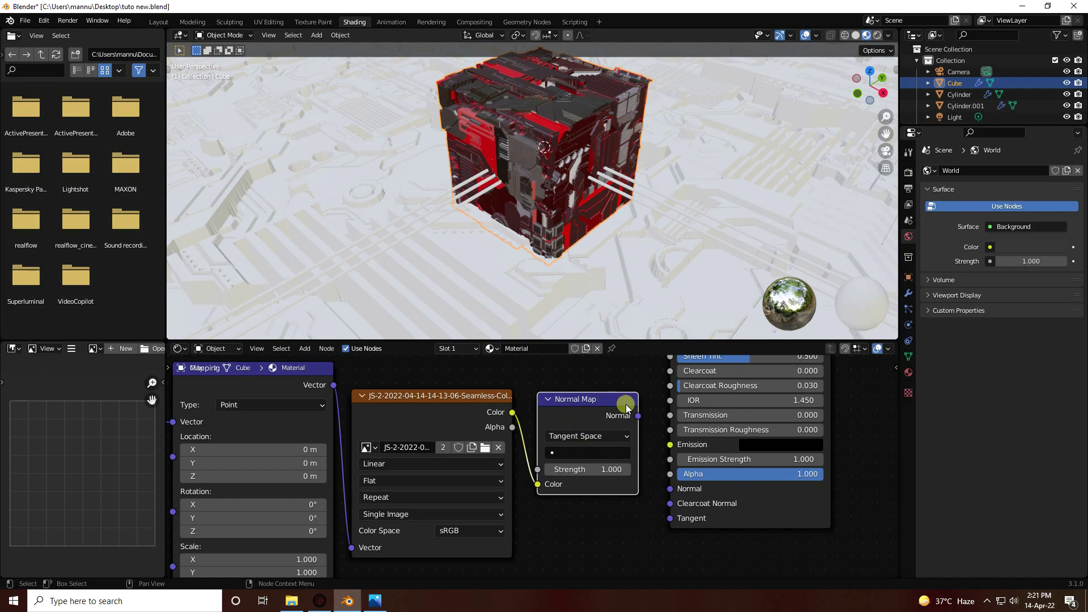
{"action": "left_click_drag", "start_coordinate": [638, 416], "coordinate": [670, 489]}
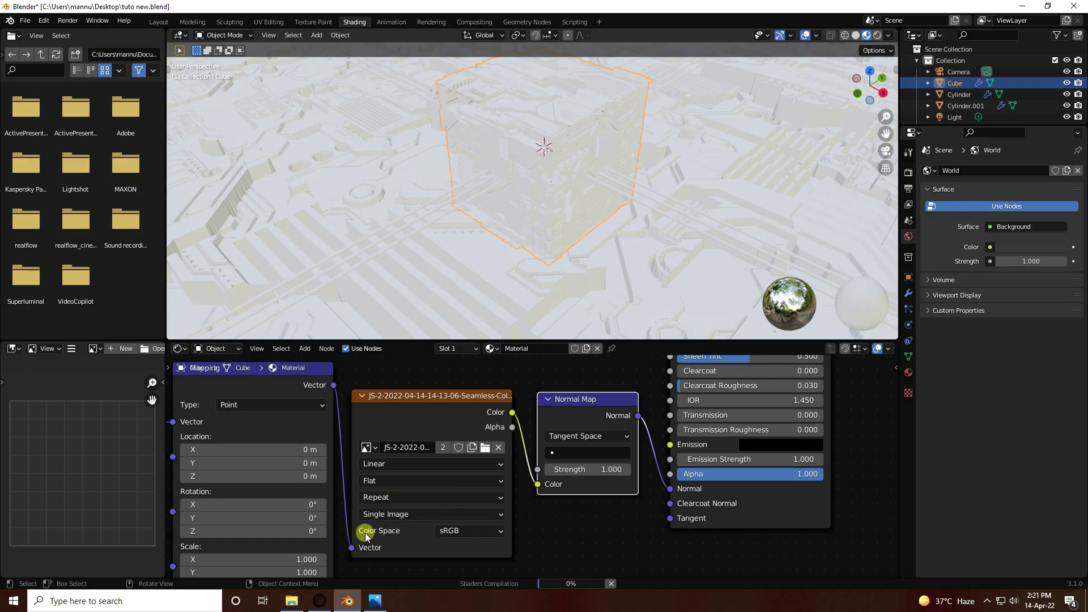
- Set the copied image's colour space to Non-Color and check the cube in Rendered shading
{"action": "left_click", "coordinate": [459, 533]}
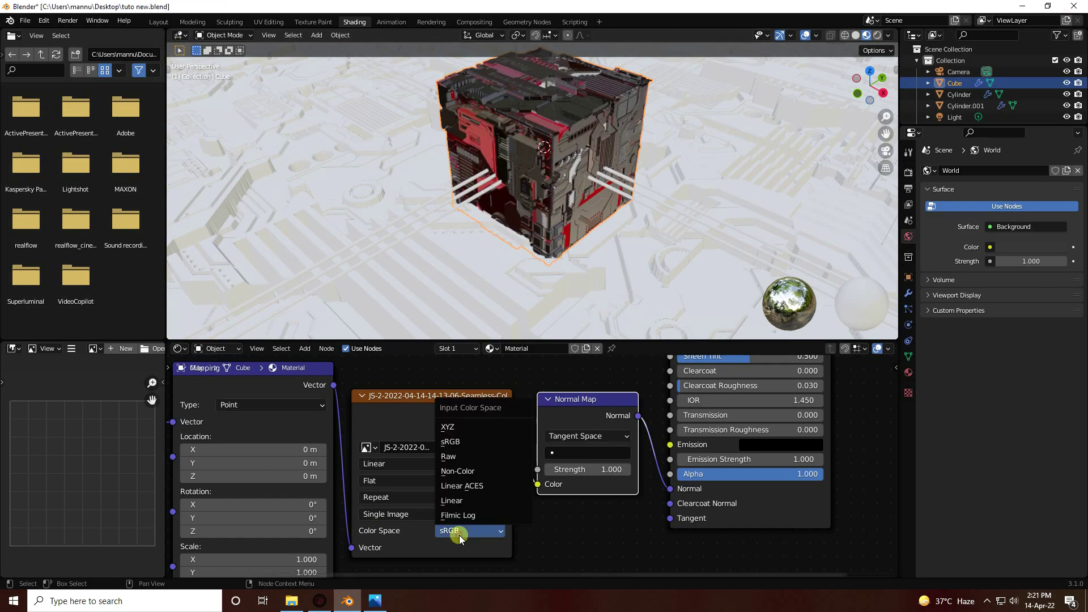
{"action": "left_click", "coordinate": [471, 472]}
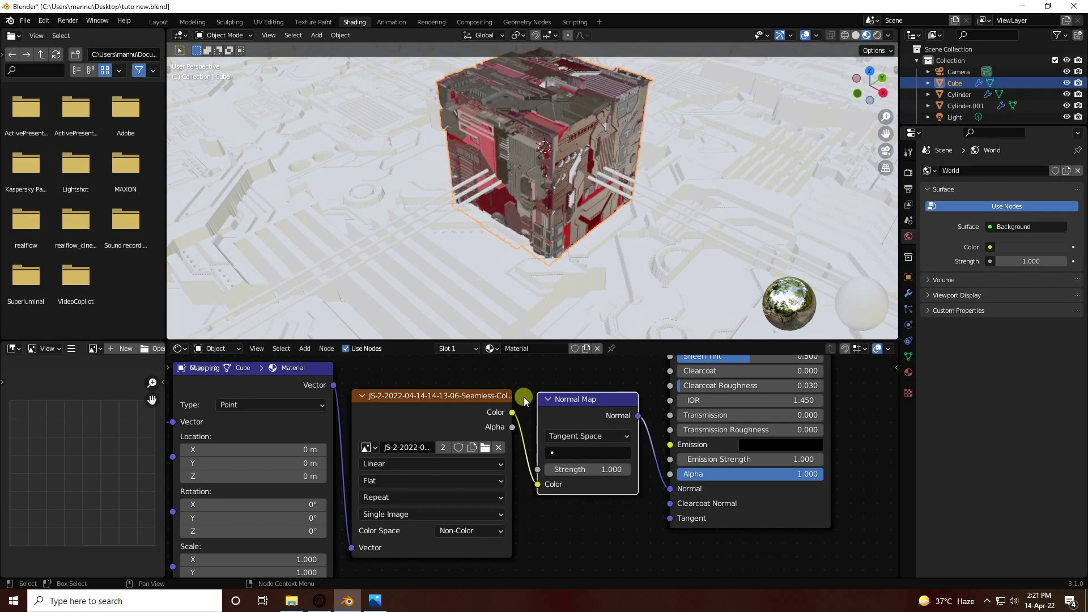
{"action": "middle_click_drag", "start_coordinate": [570, 134], "coordinate": [561, 186]}
{"action": "scroll", "coordinate": [566, 196], "scroll_direction": "up", "scroll_amount": 3}
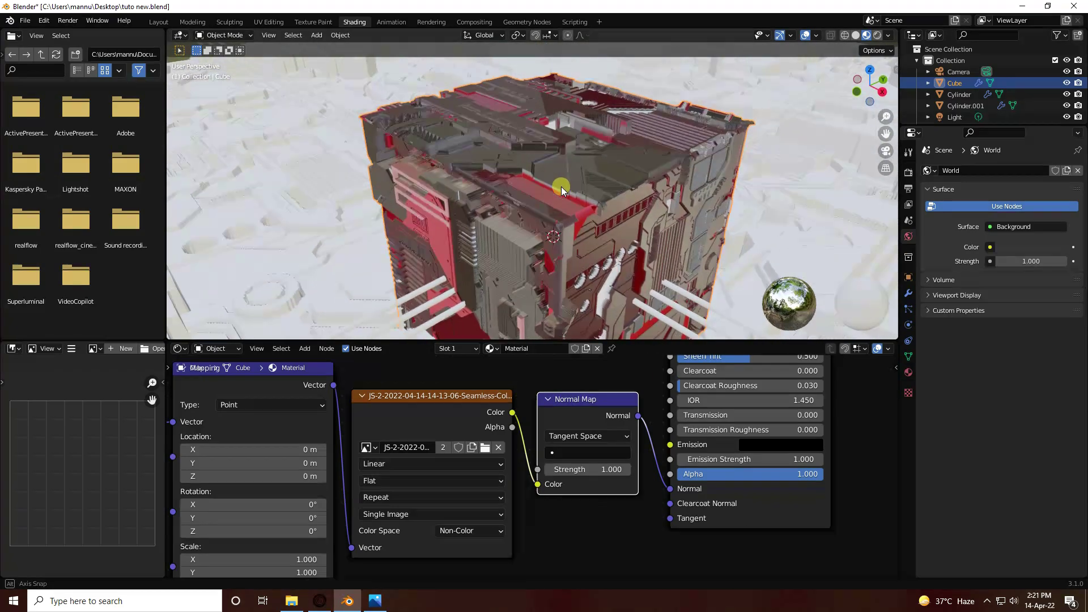
{"action": "left_click", "coordinate": [878, 36]}
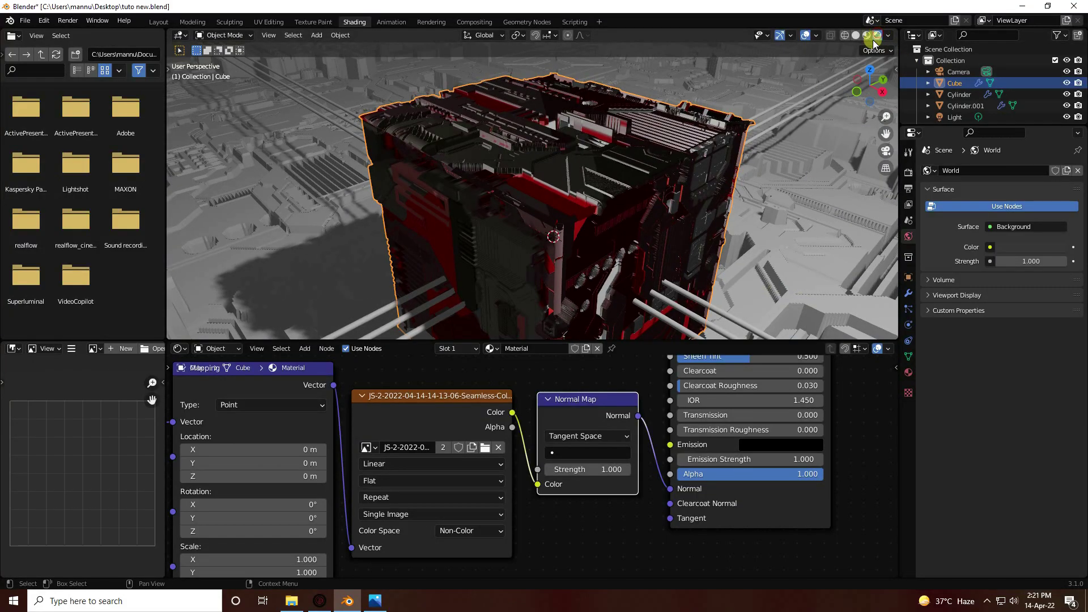
{"action": "mouse_move", "coordinate": [518, 160]}
{"action": "middle_mouse_down"}
{"action": "mouse_move", "coordinate": [512, 210]}
{"action": "mouse_move", "coordinate": [478, 160]}
{"action": "mouse_move", "coordinate": [513, 153]}
{"action": "mouse_move", "coordinate": [532, 170]}
{"action": "middle_mouse_up"}
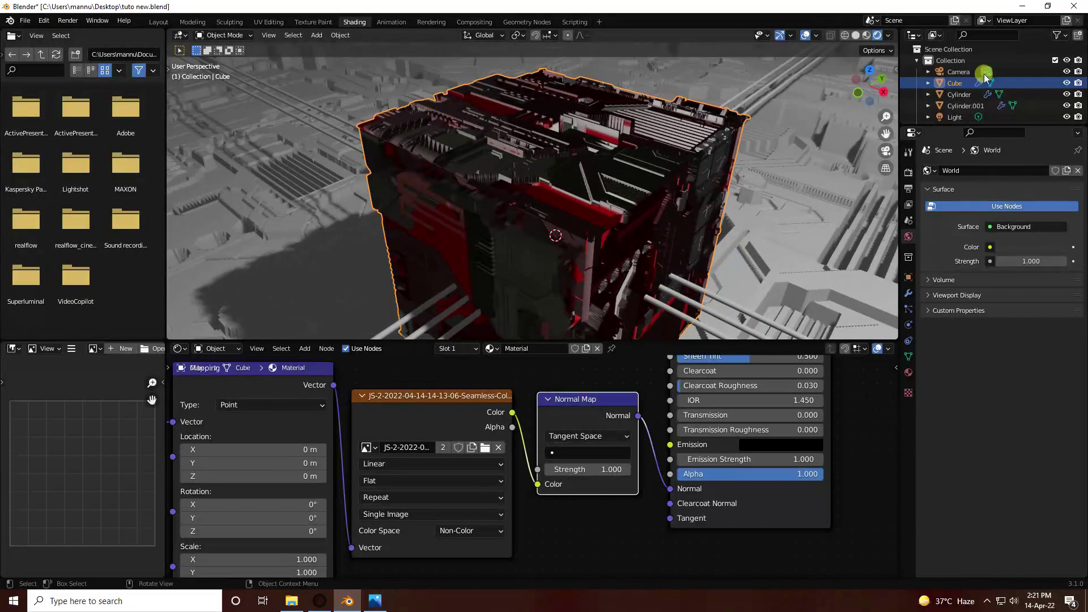
{"action": "left_click", "coordinate": [867, 35]}
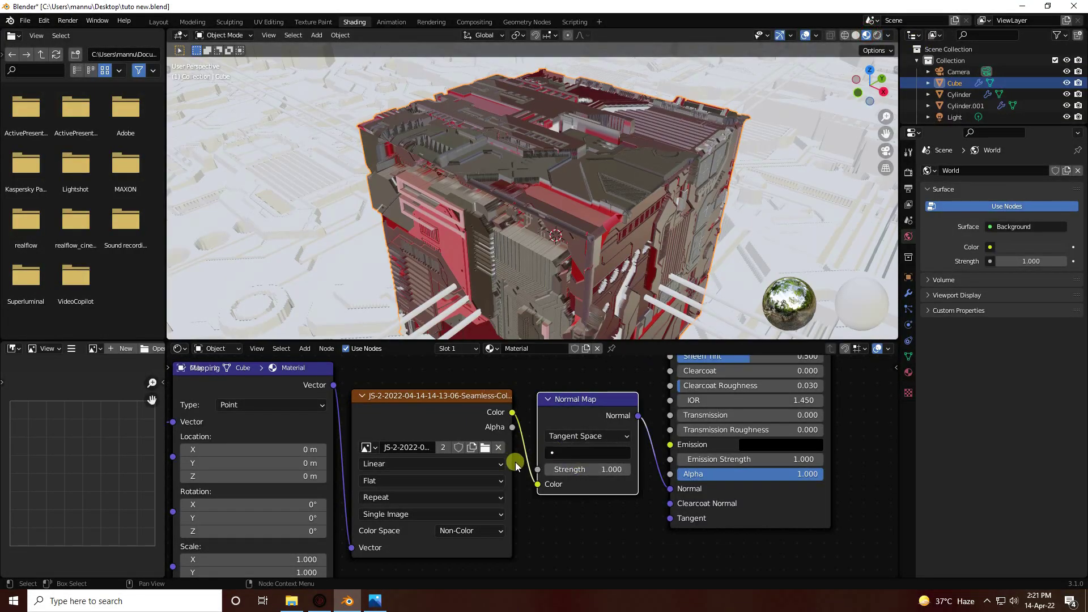
{"action": "scroll", "coordinate": [516, 461], "scroll_direction": "down", "scroll_amount": 3}
{"action": "middle_click_drag", "start_coordinate": [515, 461], "coordinate": [274, 577]}
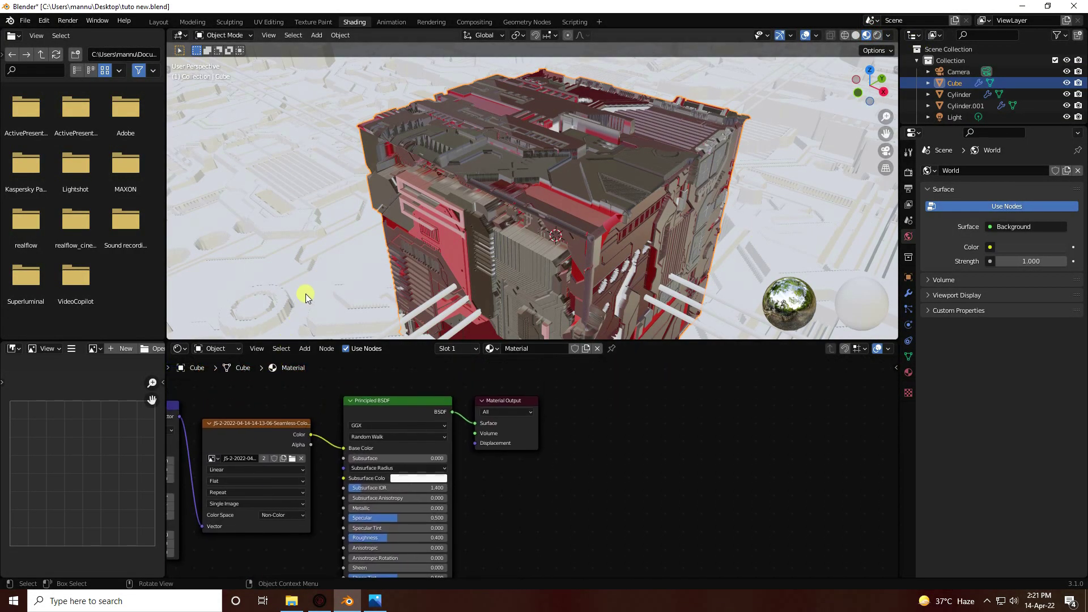
- Insert a Mix Shader on the link between the Principled BSDF and Material Output
{"action": "left_click_drag", "start_coordinate": [497, 401], "coordinate": [596, 405]}
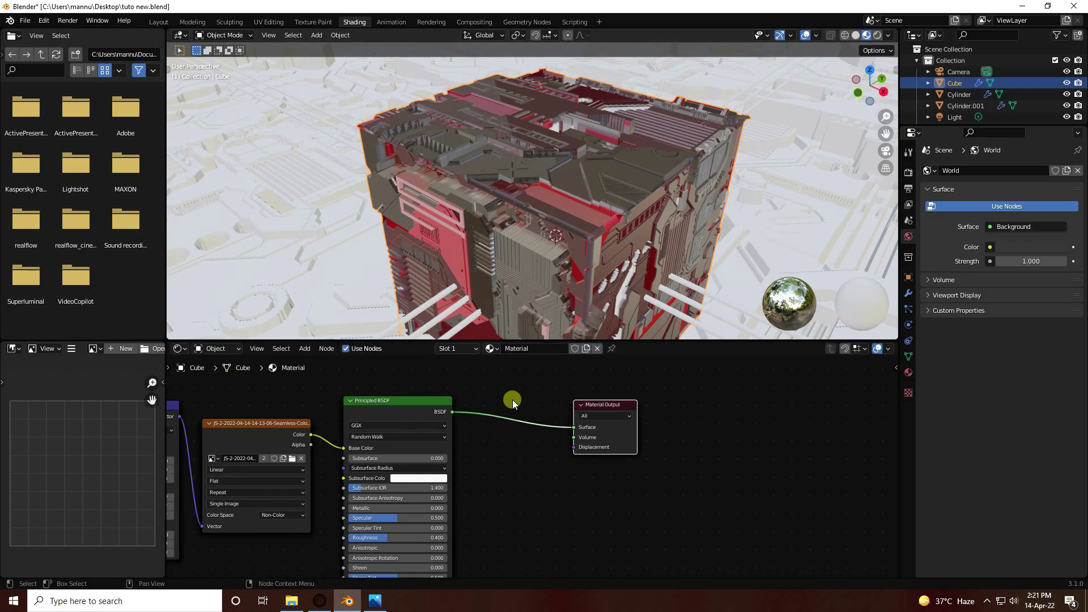
{"action": "key", "text": "shift+a"}
{"action": "type", "text": "mi"}
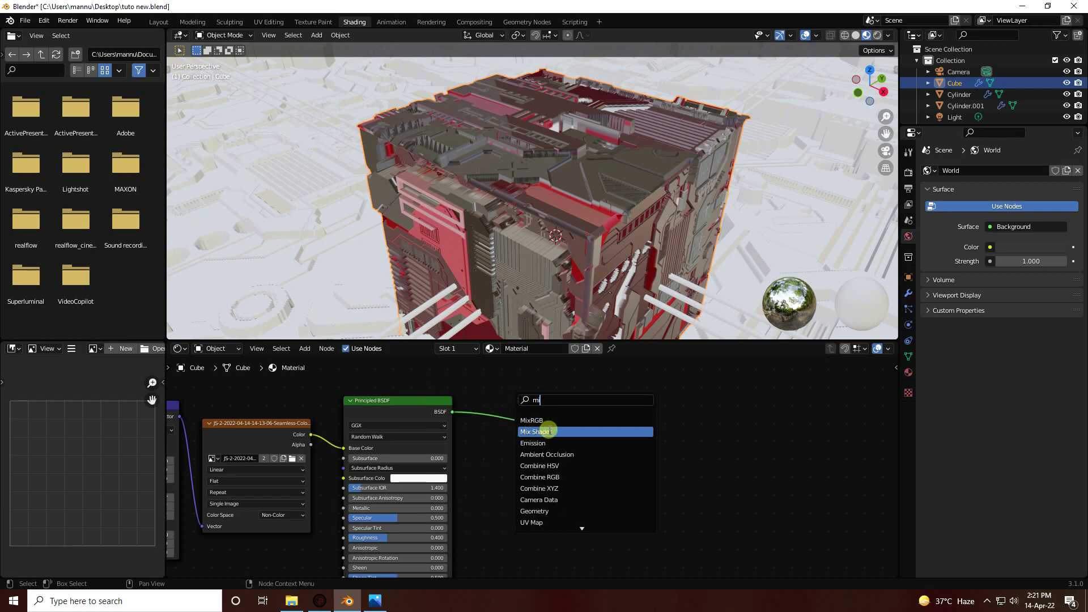
{"action": "left_click", "coordinate": [522, 432]}
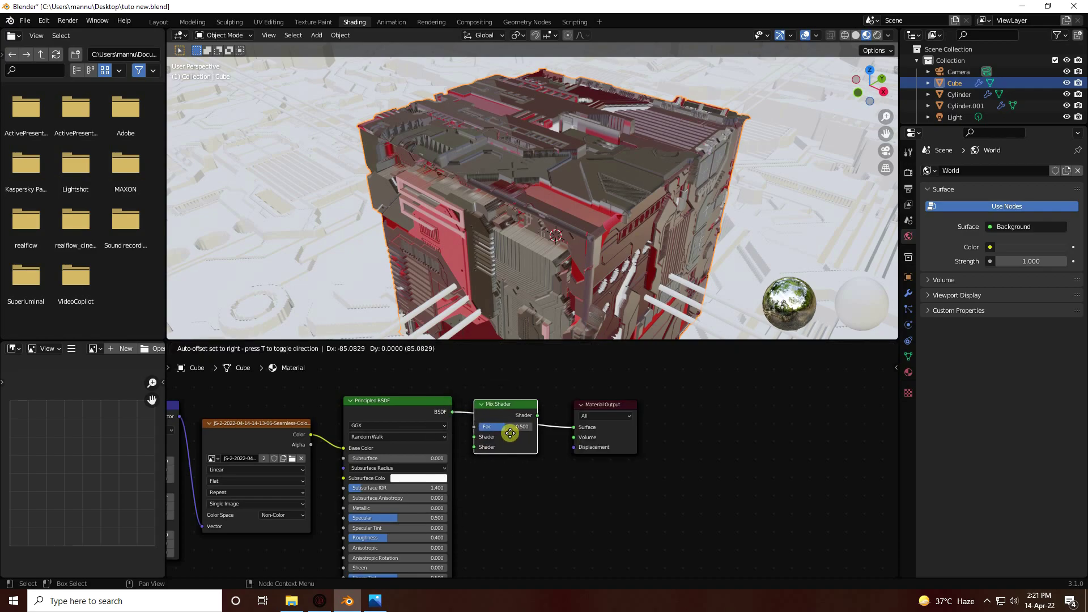
{"action": "left_click", "coordinate": [490, 459]}
{"action": "middle_click_drag", "start_coordinate": [484, 476], "coordinate": [523, 524]}
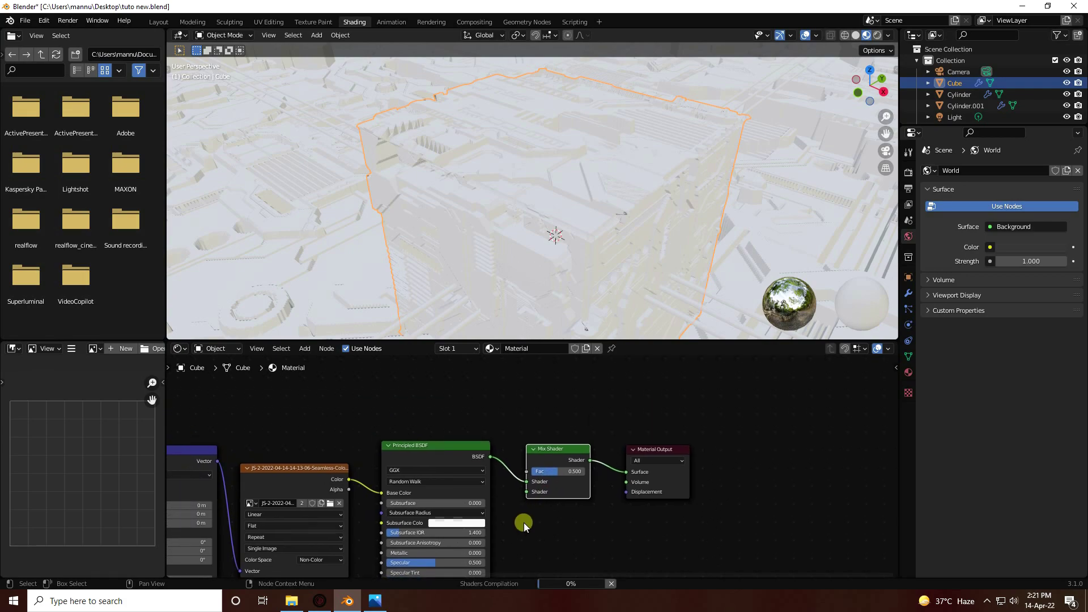
{"action": "left_click", "coordinate": [530, 518]}
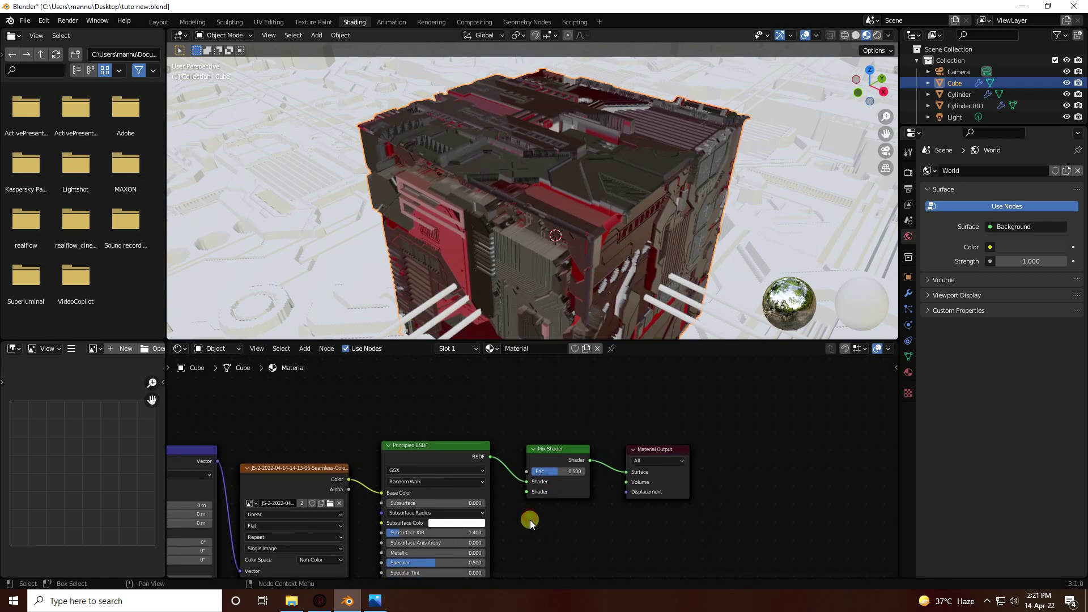
- Add an Emission node below the Mix Shader
{"action": "key", "text": "shift+a"}
{"action": "left_click", "coordinate": [493, 457]}
{"action": "type", "text": "emi"}
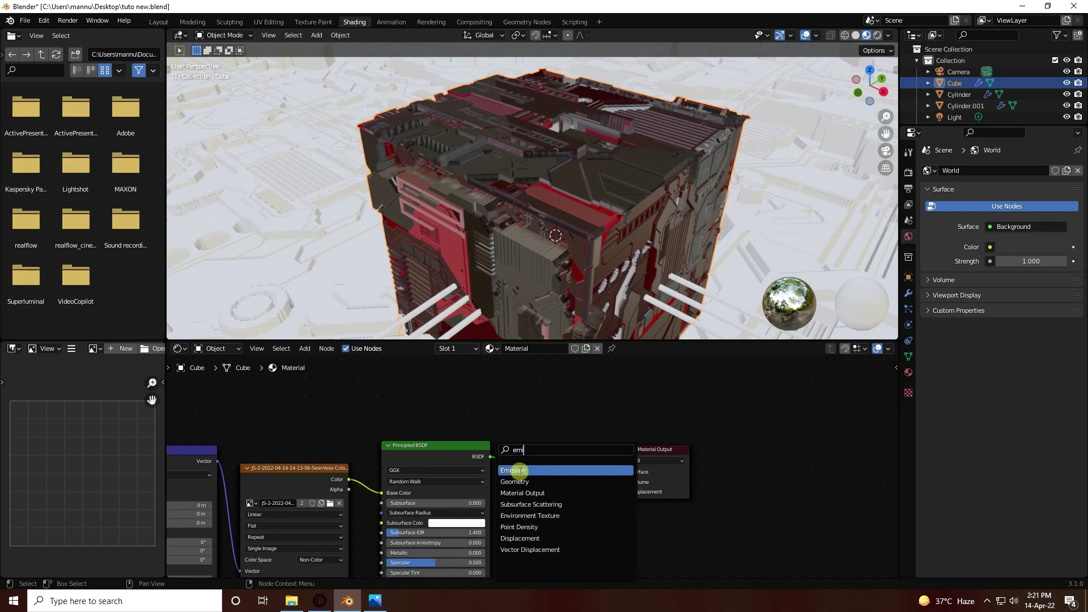
{"action": "left_click", "coordinate": [520, 470]}
{"action": "left_click", "coordinate": [554, 530]}
- Arrange the Mix Shader, output and Emission nodes closer together
{"action": "scroll", "coordinate": [670, 516], "scroll_direction": "up", "scroll_amount": 1}
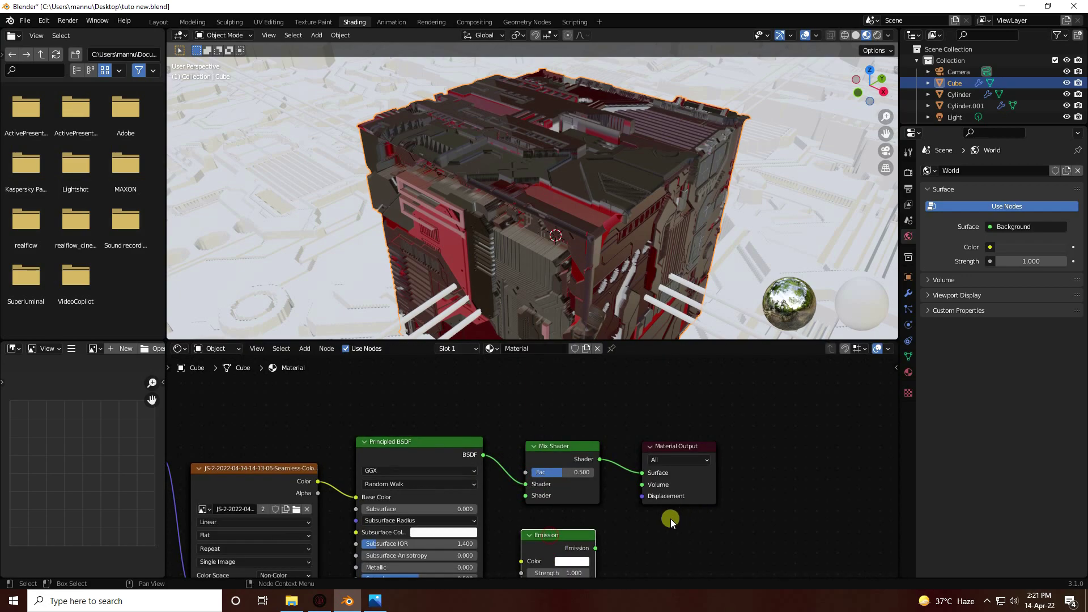
{"action": "middle_click_drag", "start_coordinate": [670, 521], "coordinate": [510, 488]}
{"action": "left_click_drag", "start_coordinate": [514, 417], "coordinate": [589, 418]}
{"action": "left_click_drag", "start_coordinate": [408, 416], "coordinate": [476, 415]}
{"action": "mouse_move", "coordinate": [431, 514]}
{"action": "left_mouse_down"}
{"action": "mouse_move", "coordinate": [409, 492]}
{"action": "mouse_move", "coordinate": [429, 479]}
{"action": "left_mouse_up"}
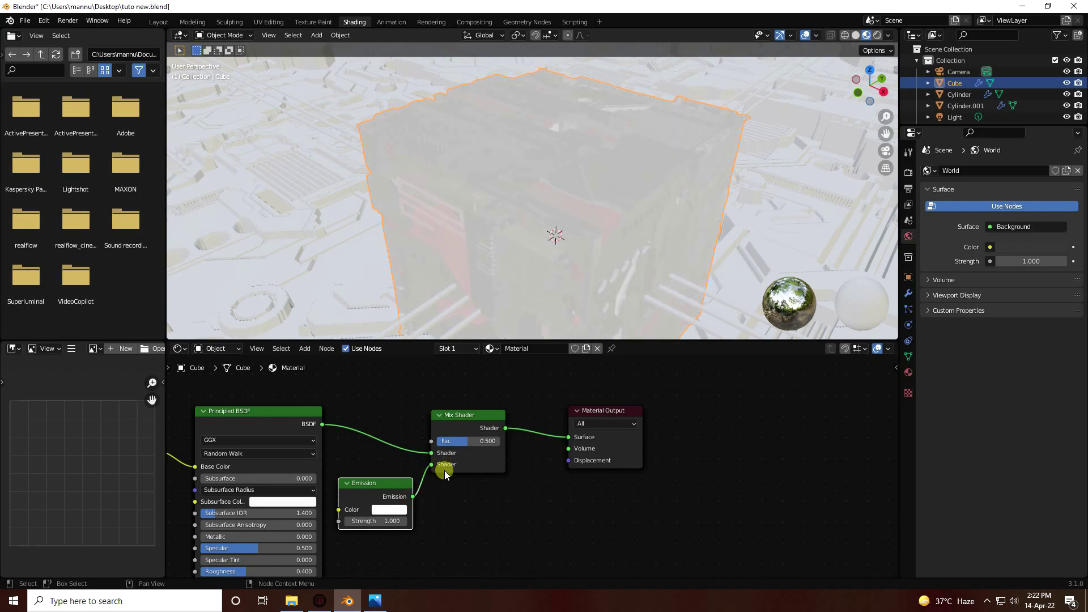
- Give the Emission an orange colour with hue 0.024 and strength 20
{"action": "left_click", "coordinate": [387, 512]}
{"action": "left_click", "coordinate": [408, 462]}
{"action": "type", "text": "0.024"}
{"action": "key", "text": "Return"}
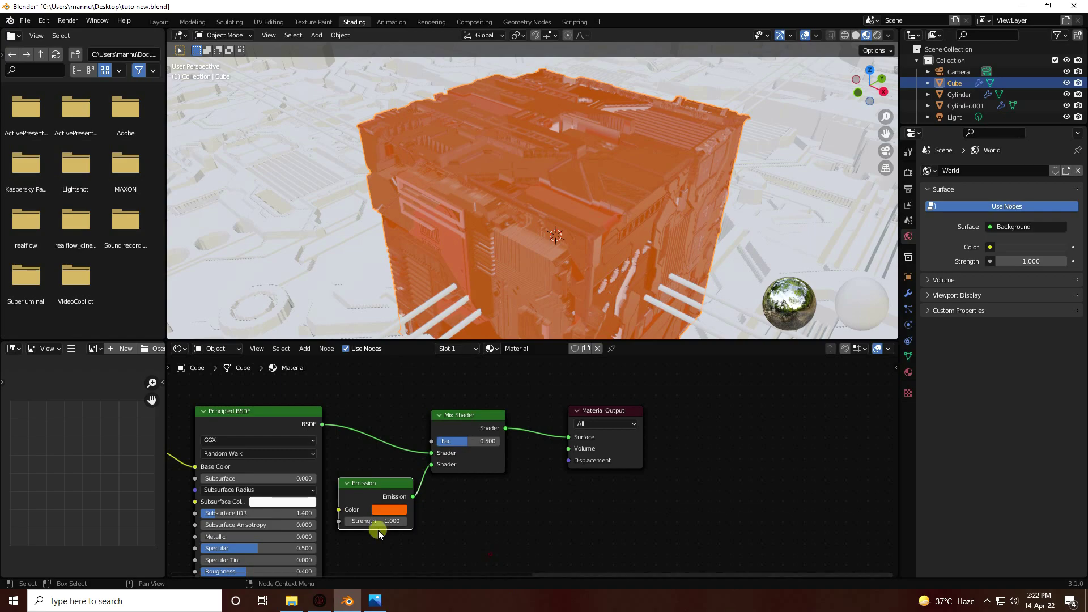
{"action": "left_click", "coordinate": [379, 522]}
{"action": "type", "text": "20"}
{"action": "key", "text": "Return"}
{"action": "middle_click_drag", "start_coordinate": [470, 510], "coordinate": [576, 538]}
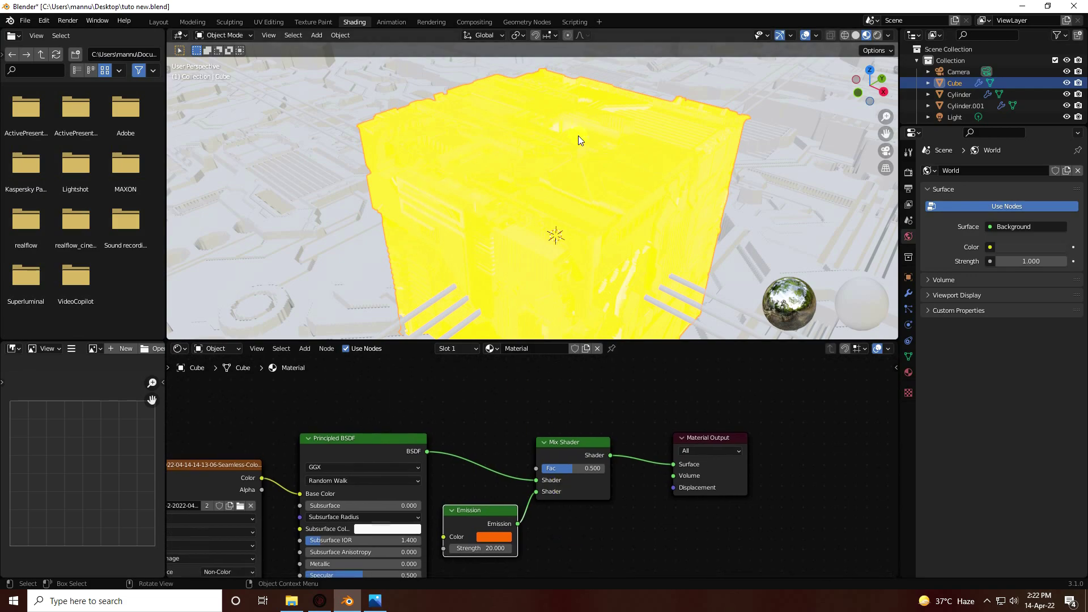
- Add a ColorRamp, link its Color into the Mix Shader Fac, and slide the black stop to 0.391
{"action": "middle_click_drag", "start_coordinate": [451, 427], "coordinate": [484, 422]}
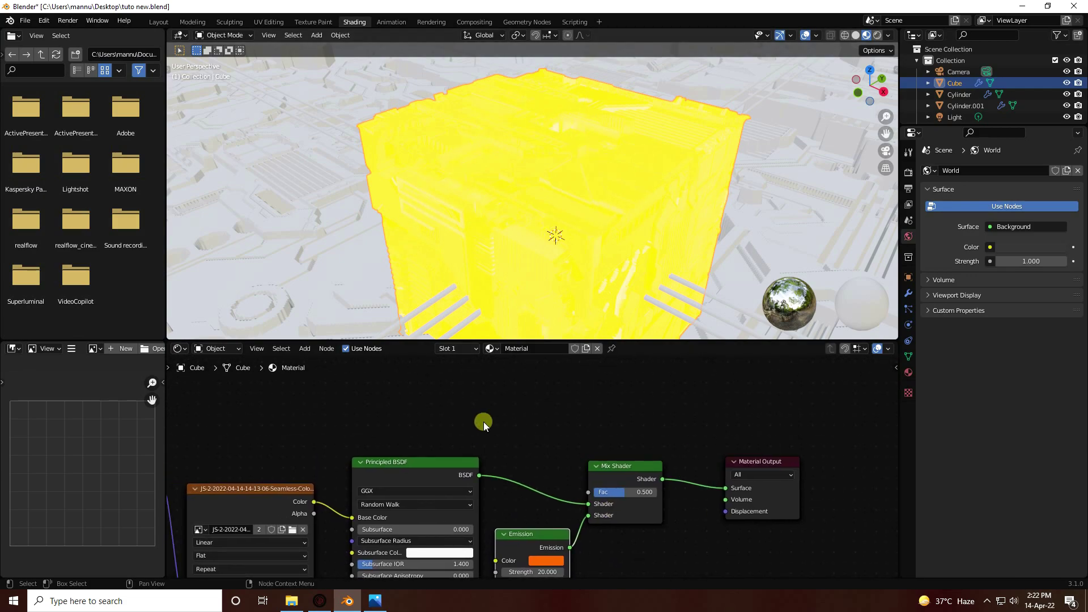
{"action": "key", "text": "shift+a"}
{"action": "type", "text": "c"}
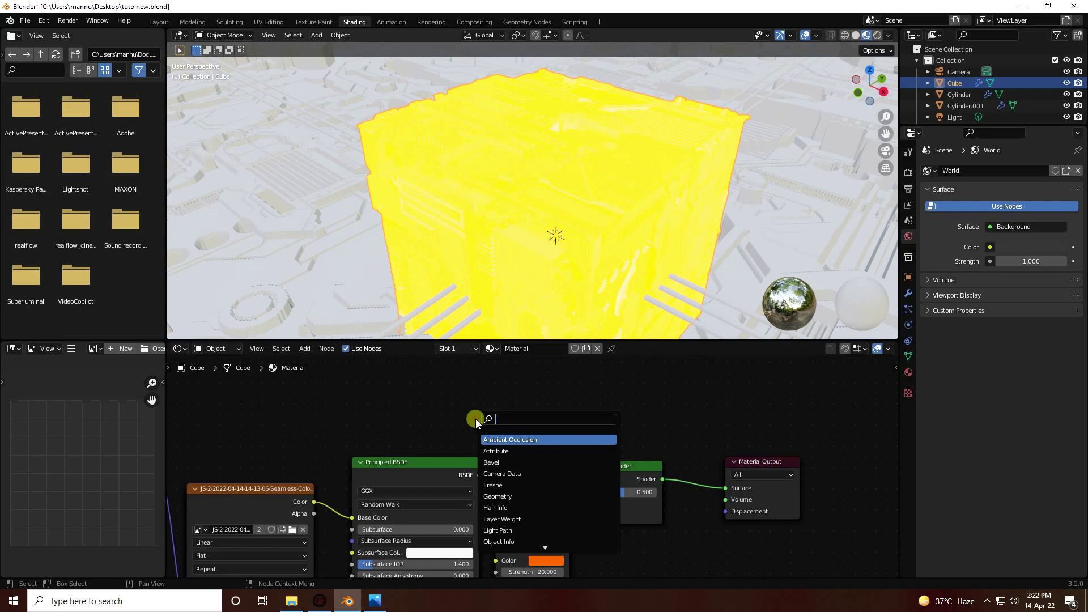
{"action": "type", "text": "ol"}
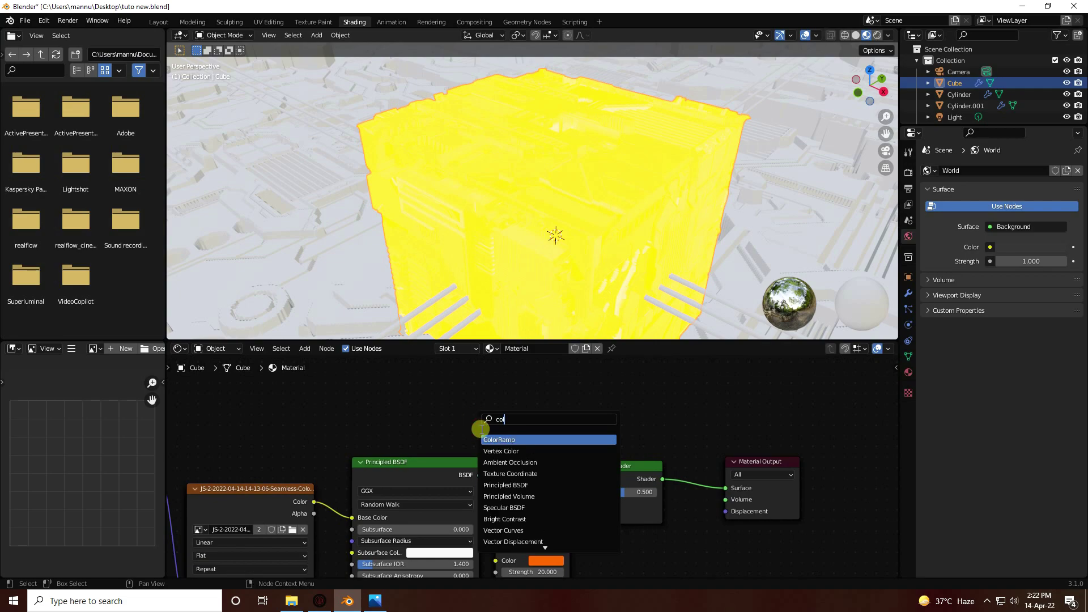
{"action": "left_click", "coordinate": [493, 440]}
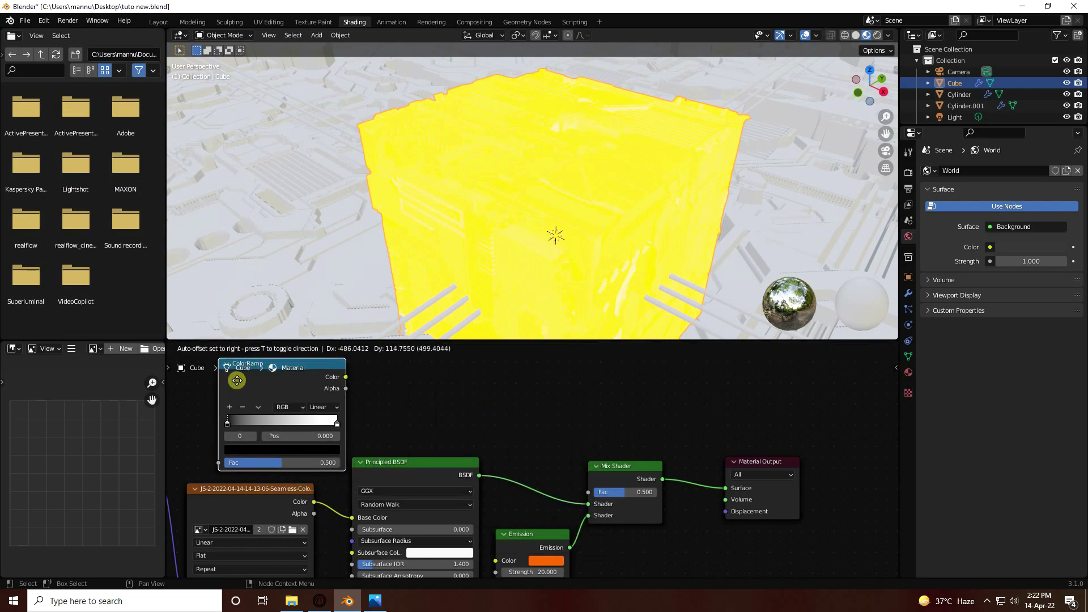
{"action": "left_click", "coordinate": [395, 406]}
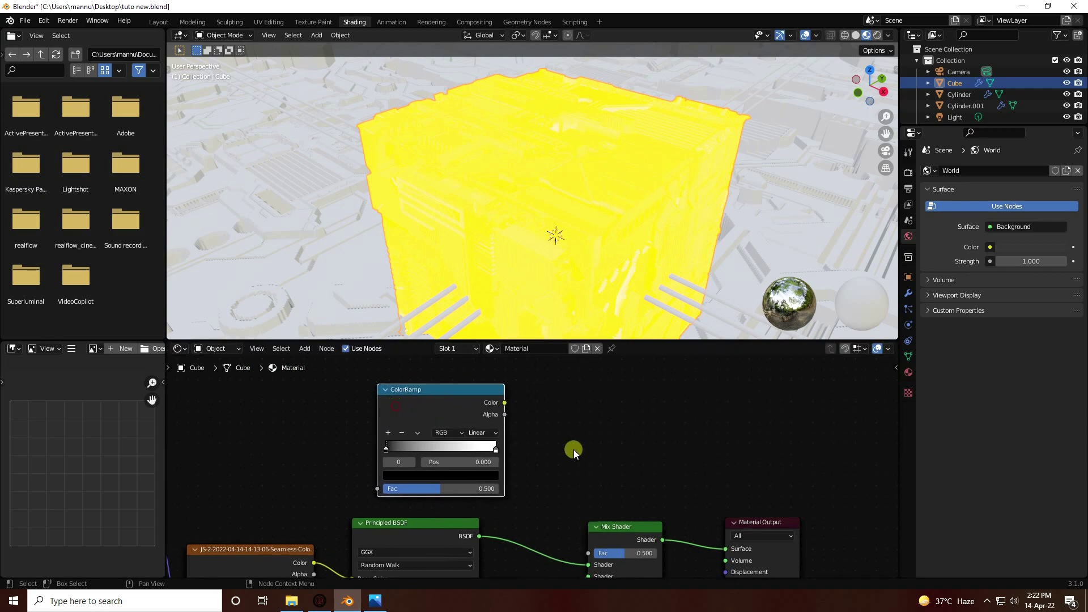
{"action": "left_click_drag", "start_coordinate": [476, 370], "coordinate": [560, 520]}
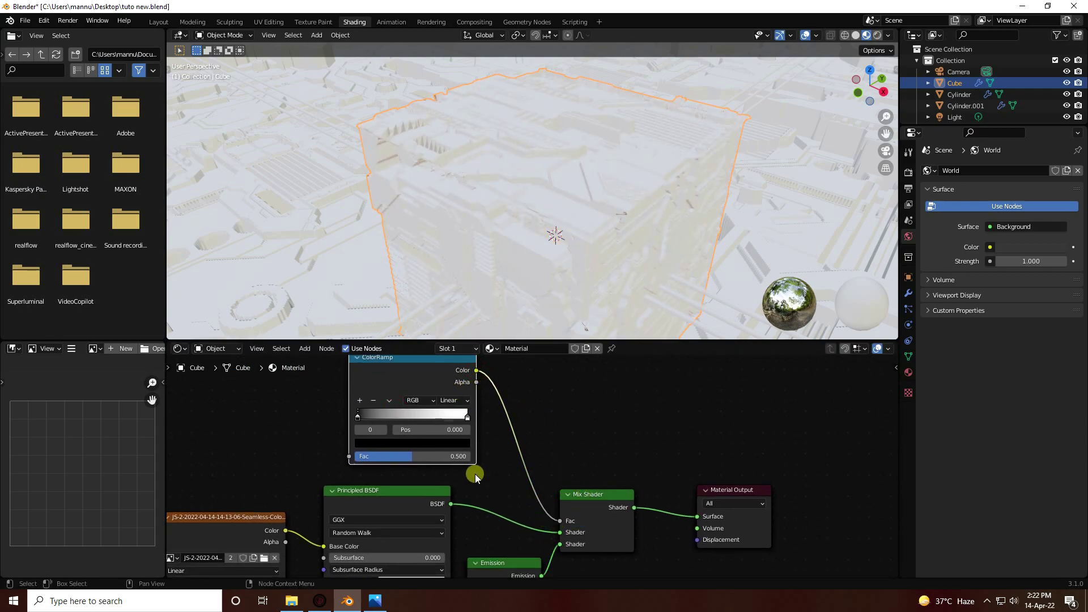
{"action": "middle_click_drag", "start_coordinate": [478, 475], "coordinate": [573, 507]}
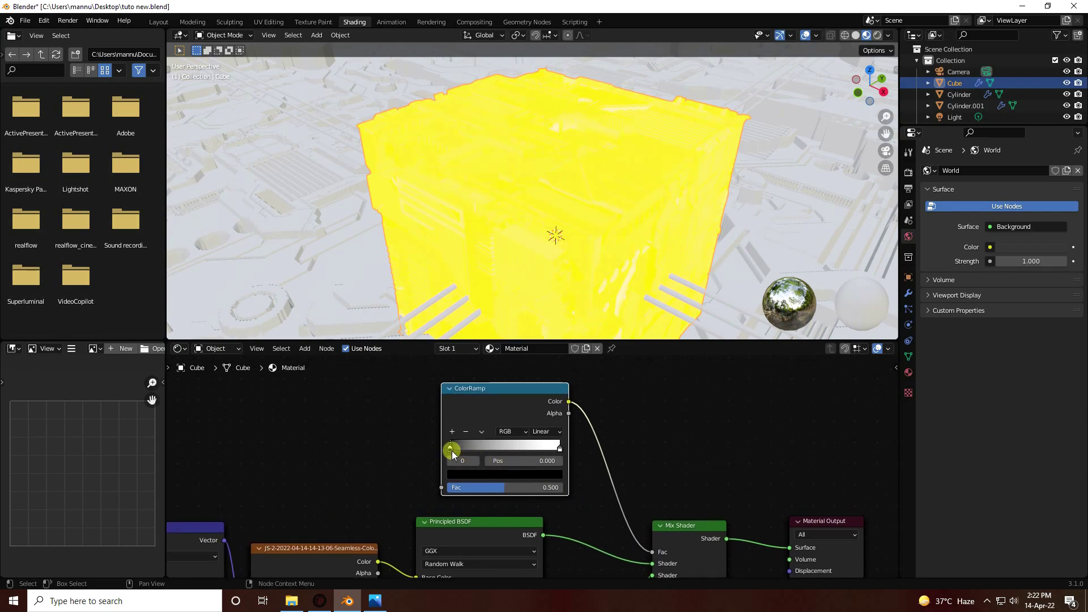
{"action": "left_click_drag", "start_coordinate": [454, 450], "coordinate": [479, 447]}
- Nudge the black stop further right, then link the lower Image Texture's Color into the ColorRamp Fac
{"action": "scroll", "coordinate": [580, 501], "scroll_direction": "down", "scroll_amount": 1}
{"action": "middle_click_drag", "start_coordinate": [580, 502], "coordinate": [614, 416]}
{"action": "middle_click_drag", "start_coordinate": [469, 469], "coordinate": [544, 403]}
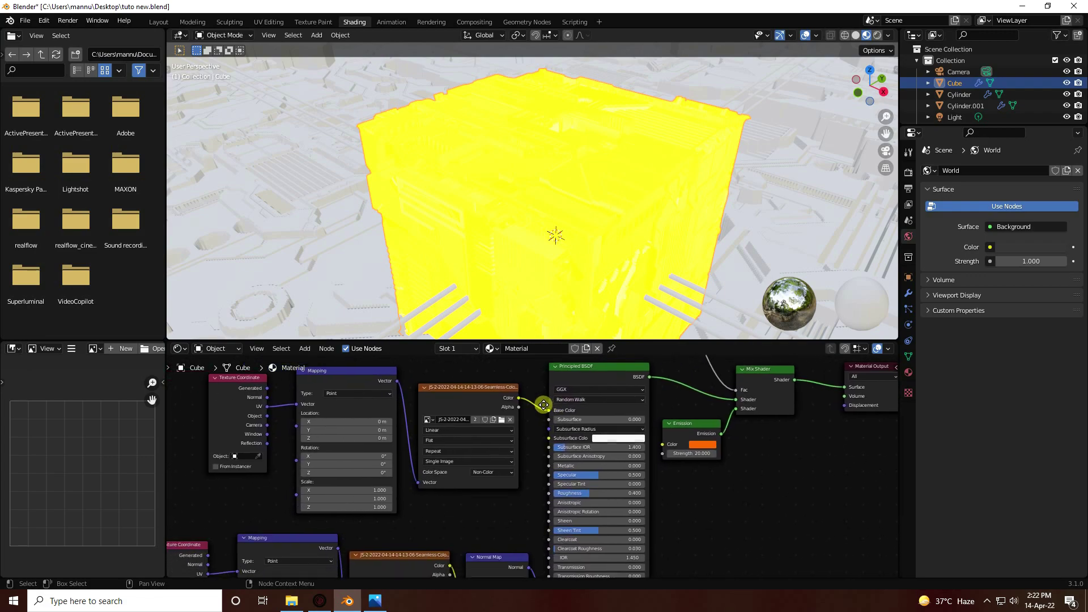
{"action": "scroll", "coordinate": [427, 530], "scroll_direction": "down", "scroll_amount": 1}
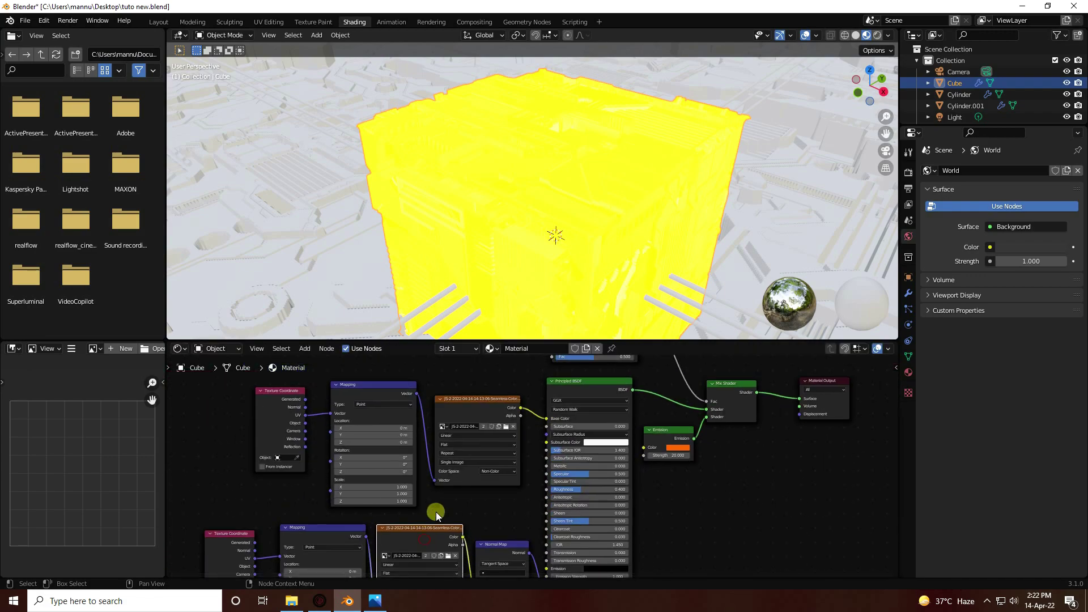
{"action": "left_click_drag", "start_coordinate": [411, 347], "coordinate": [416, 228]}
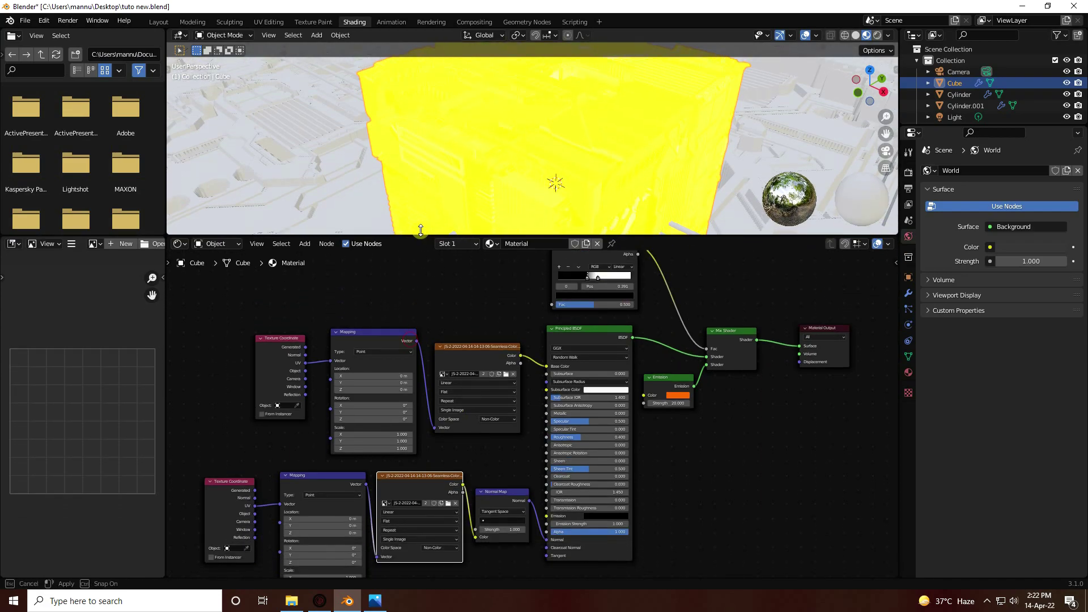
{"action": "scroll", "coordinate": [508, 457], "scroll_direction": "up", "scroll_amount": 1}
{"action": "middle_click_drag", "start_coordinate": [508, 457], "coordinate": [518, 481]}
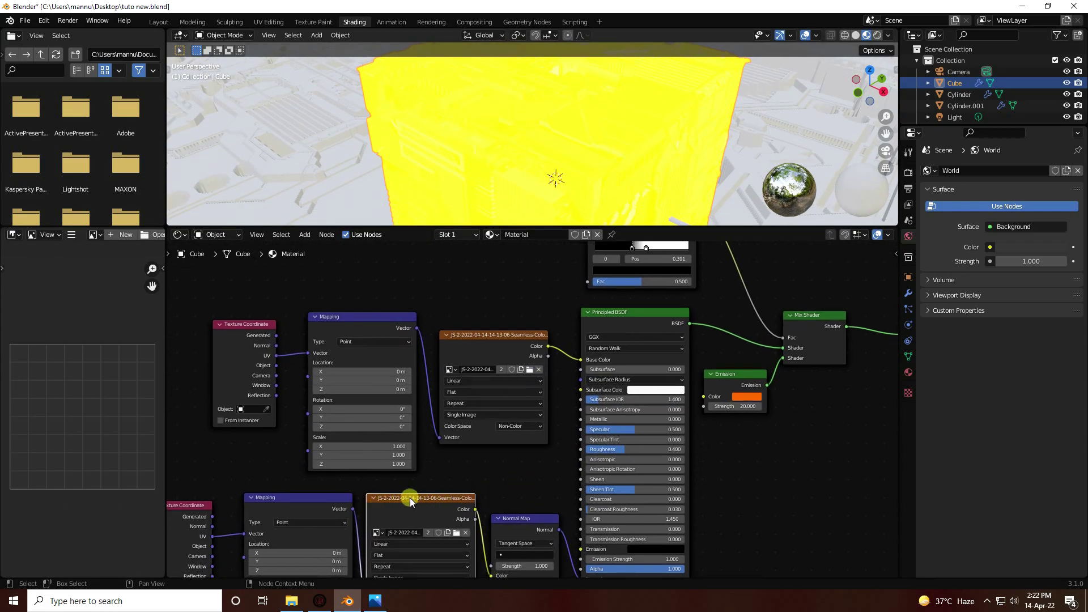
{"action": "middle_click_drag", "start_coordinate": [554, 327], "coordinate": [544, 389]}
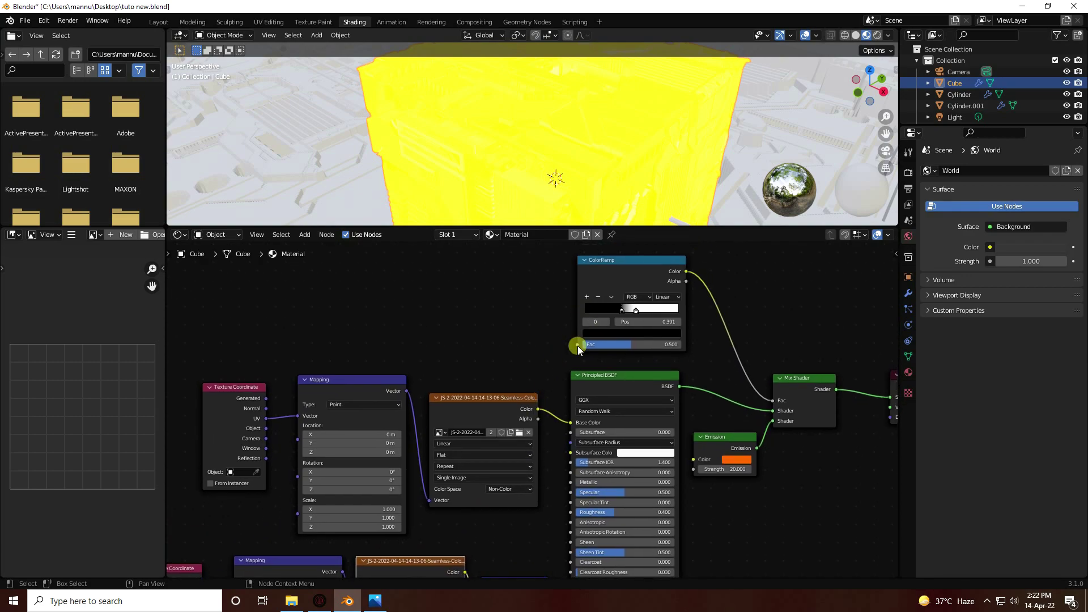
{"action": "middle_click_drag", "start_coordinate": [482, 517], "coordinate": [481, 486]}
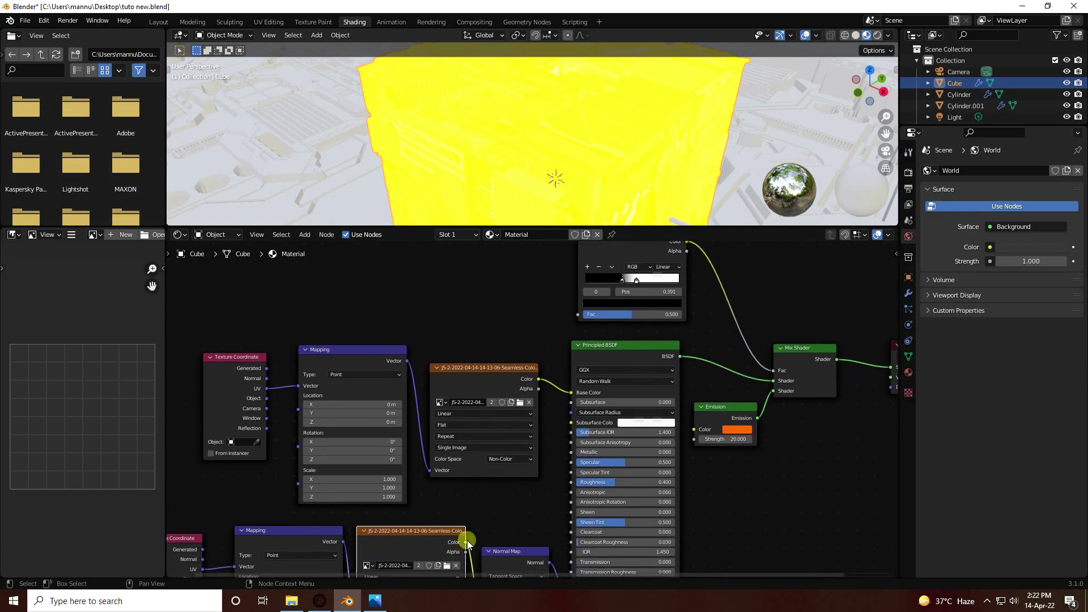
{"action": "left_click_drag", "start_coordinate": [466, 542], "coordinate": [578, 315]}
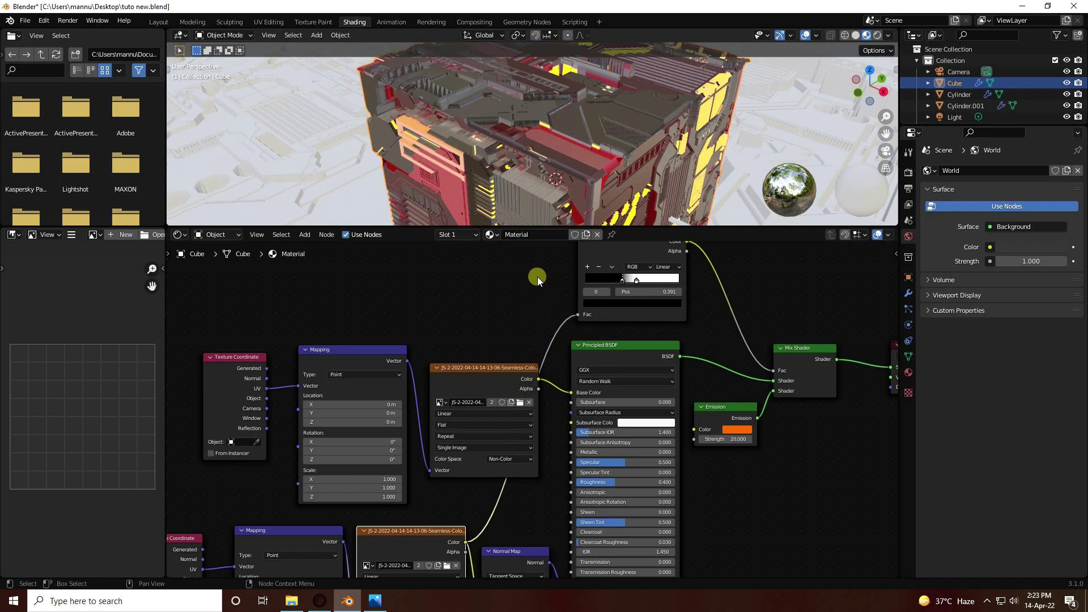
- Enlarge the 3D viewport to look closer at the partly glowing cube
{"action": "left_click_drag", "start_coordinate": [519, 224], "coordinate": [521, 443]}
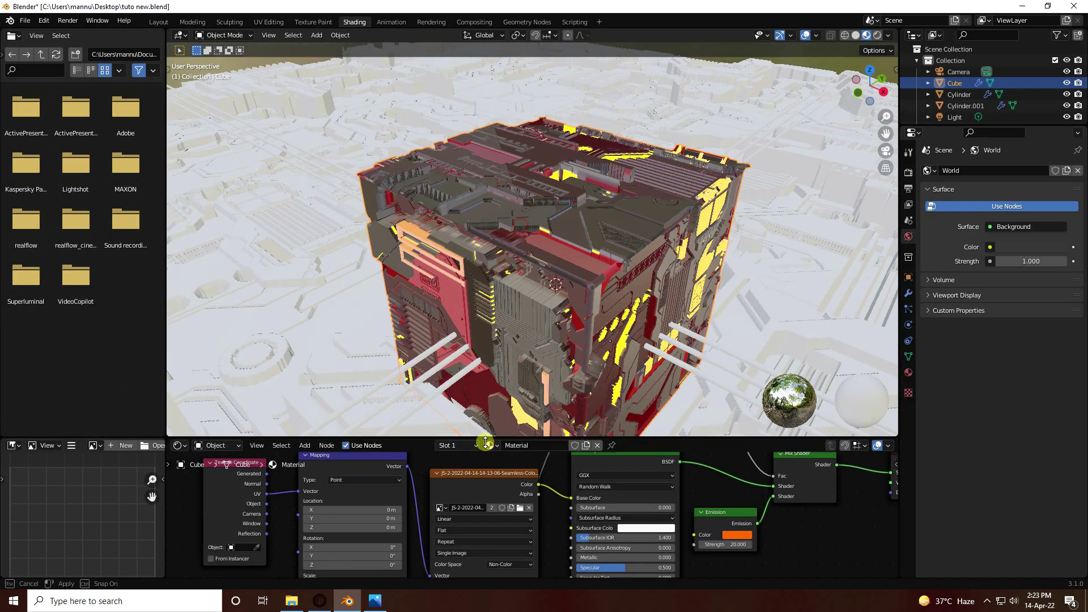
{"action": "scroll", "coordinate": [624, 186], "scroll_direction": "up", "scroll_amount": 5}
{"action": "middle_click_drag", "start_coordinate": [614, 181], "coordinate": [604, 279]}
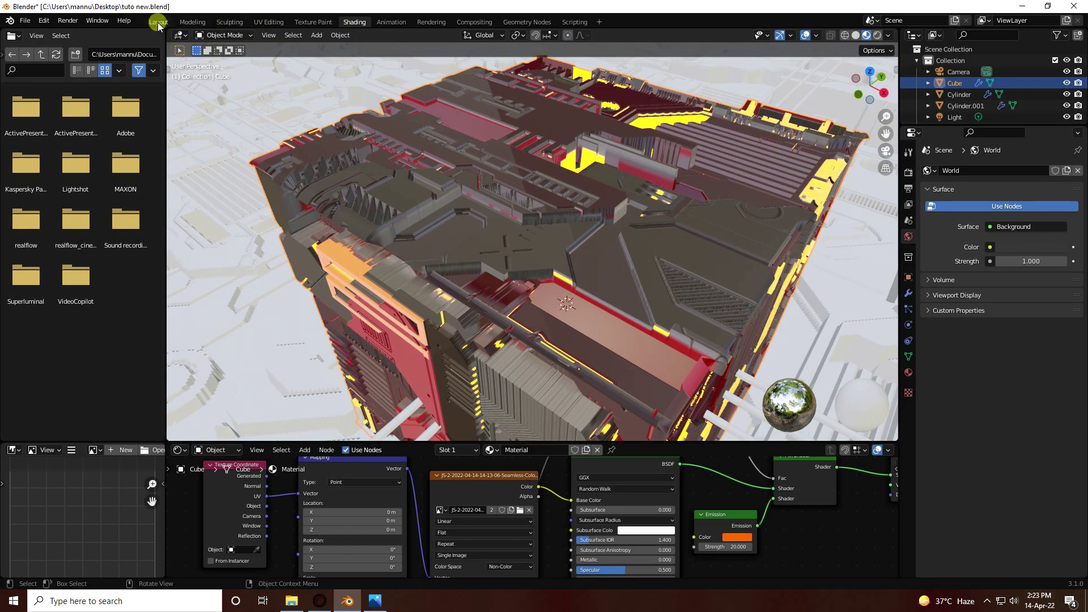
- In the Layout workspace's Render Properties, enable Bloom and Screen Space Reflections
{"action": "left_click", "coordinate": [159, 21]}
{"action": "left_click", "coordinate": [908, 252]}
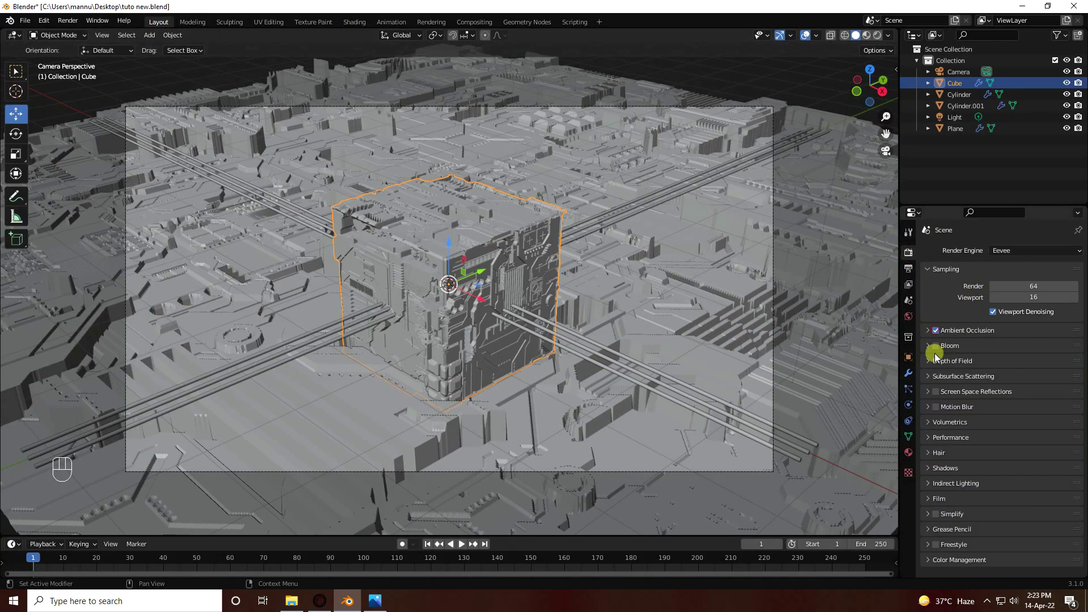
{"action": "left_click", "coordinate": [936, 393]}
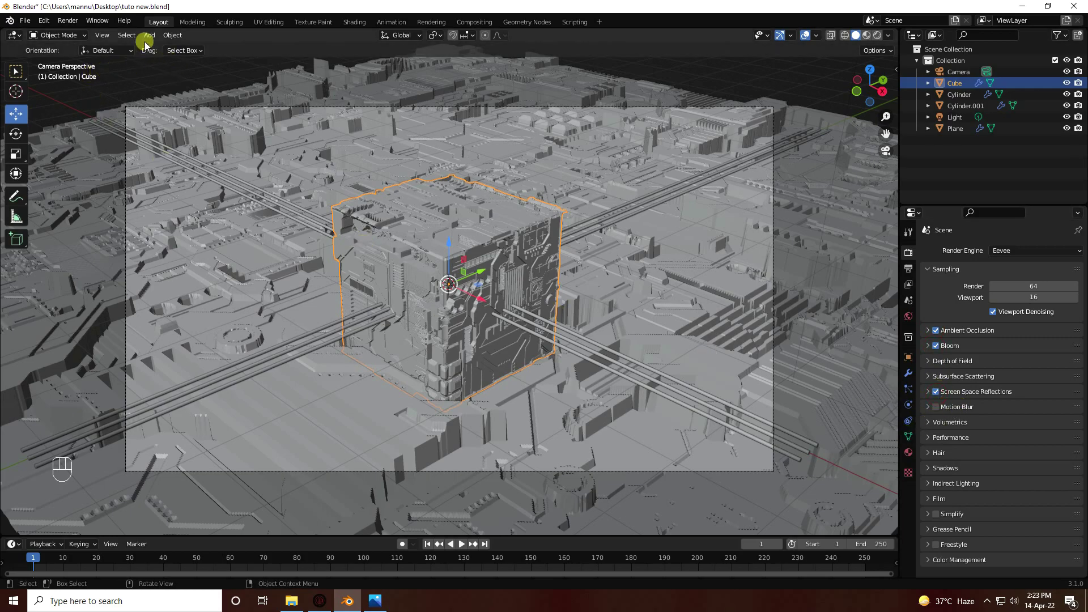
- Return to the Shading workspace and orbit the cube to view another face
{"action": "left_click", "coordinate": [355, 23]}
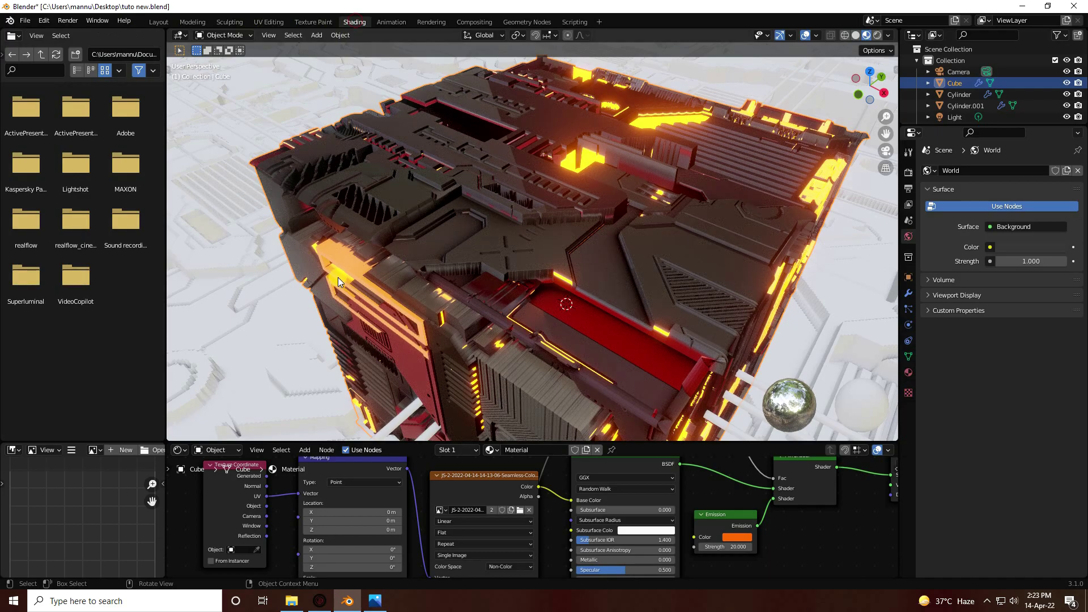
{"action": "scroll", "coordinate": [512, 275], "scroll_direction": "up", "scroll_amount": 5}
{"action": "middle_click_drag", "start_coordinate": [458, 241], "coordinate": [498, 305]}
{"action": "scroll", "coordinate": [496, 499], "scroll_direction": "down", "scroll_amount": 2}
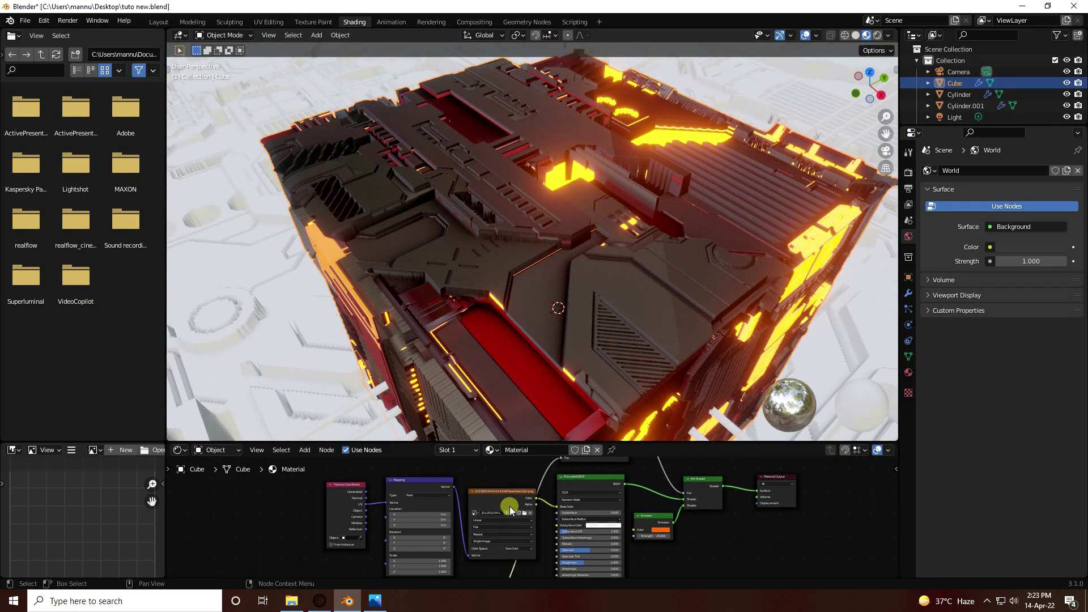
{"action": "middle_click_drag", "start_coordinate": [496, 499], "coordinate": [452, 463]}
{"action": "scroll", "coordinate": [554, 515], "scroll_direction": "up", "scroll_amount": 3}
- Adjust the ColorRamp stops, white to 0.636 and black to about 0.341, to tighten the glow
{"action": "left_click", "coordinate": [545, 513]}
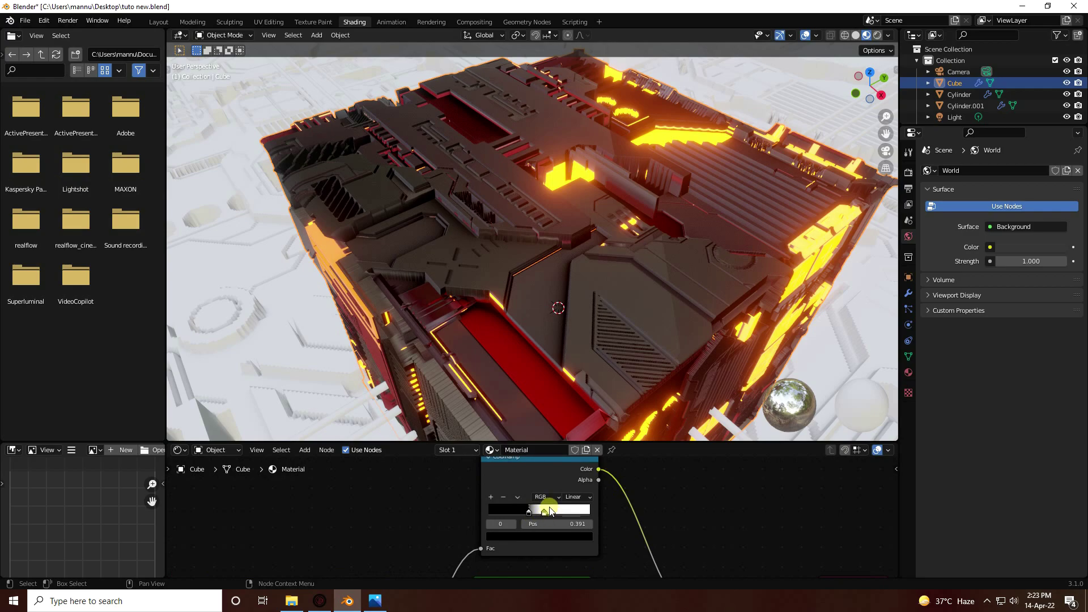
{"action": "scroll", "coordinate": [549, 511], "scroll_direction": "up", "scroll_amount": 1}
{"action": "middle_click_drag", "start_coordinate": [550, 248], "coordinate": [545, 270]}
{"action": "left_click_drag", "start_coordinate": [546, 513], "coordinate": [514, 512]}
{"action": "middle_click_drag", "start_coordinate": [499, 309], "coordinate": [498, 267]}
{"action": "scroll", "coordinate": [491, 296], "scroll_direction": "down", "scroll_amount": 5}
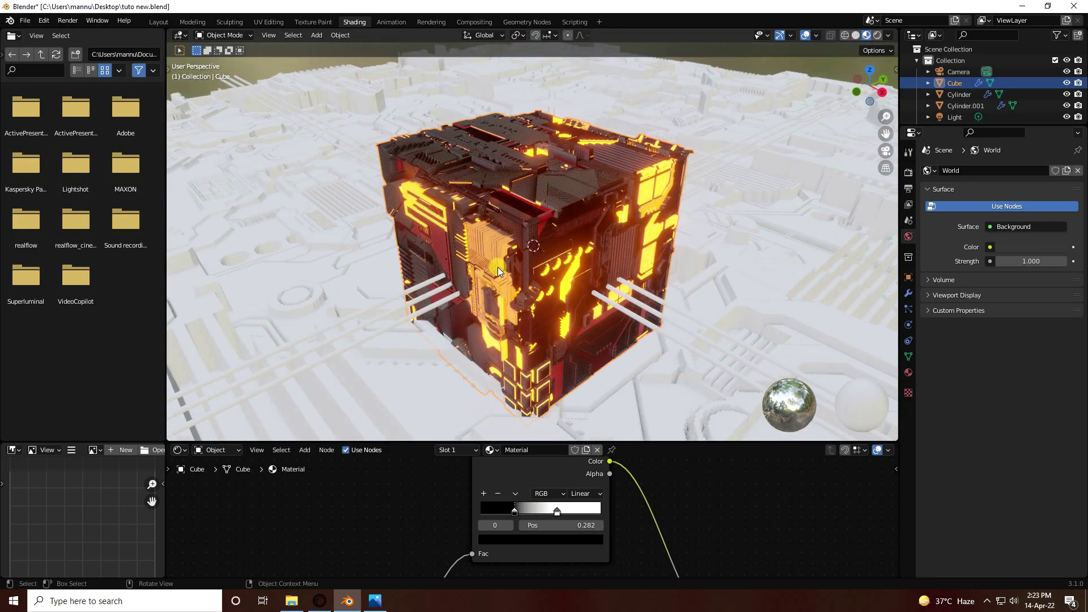
{"action": "scroll", "coordinate": [517, 352], "scroll_direction": "up", "scroll_amount": 2}
{"action": "mouse_move", "coordinate": [515, 512]}
{"action": "left_mouse_down"}
{"action": "mouse_move", "coordinate": [530, 509]}
{"action": "mouse_move", "coordinate": [503, 508]}
{"action": "mouse_move", "coordinate": [548, 512]}
{"action": "mouse_move", "coordinate": [522, 512]}
{"action": "left_mouse_up"}
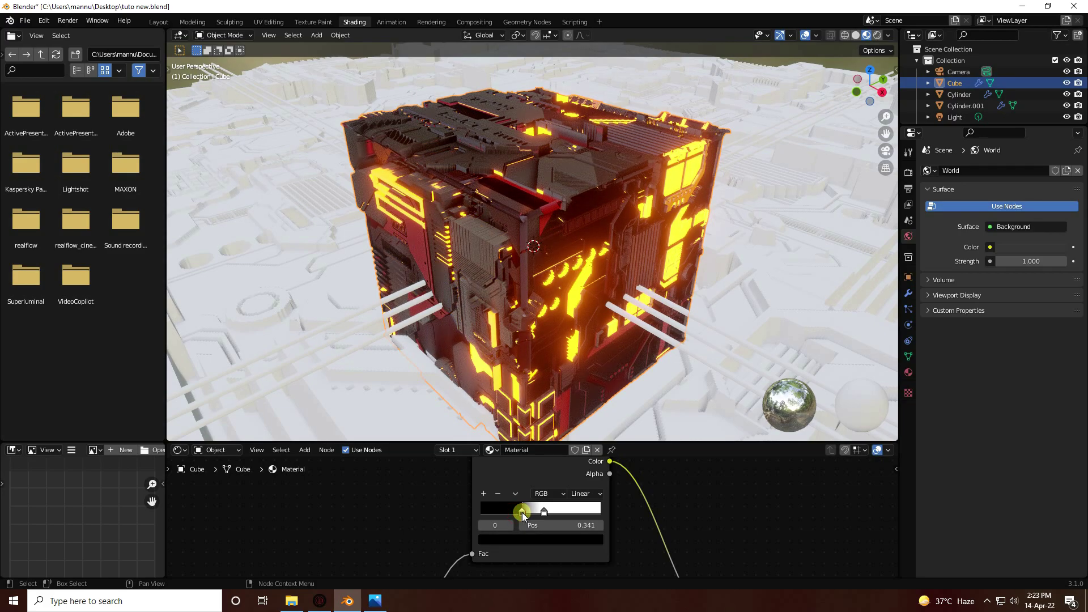
{"action": "middle_click_drag", "start_coordinate": [519, 263], "coordinate": [565, 287]}
- View the scene through the camera, then select the floor plane
{"action": "key", "text": "KP_0"}
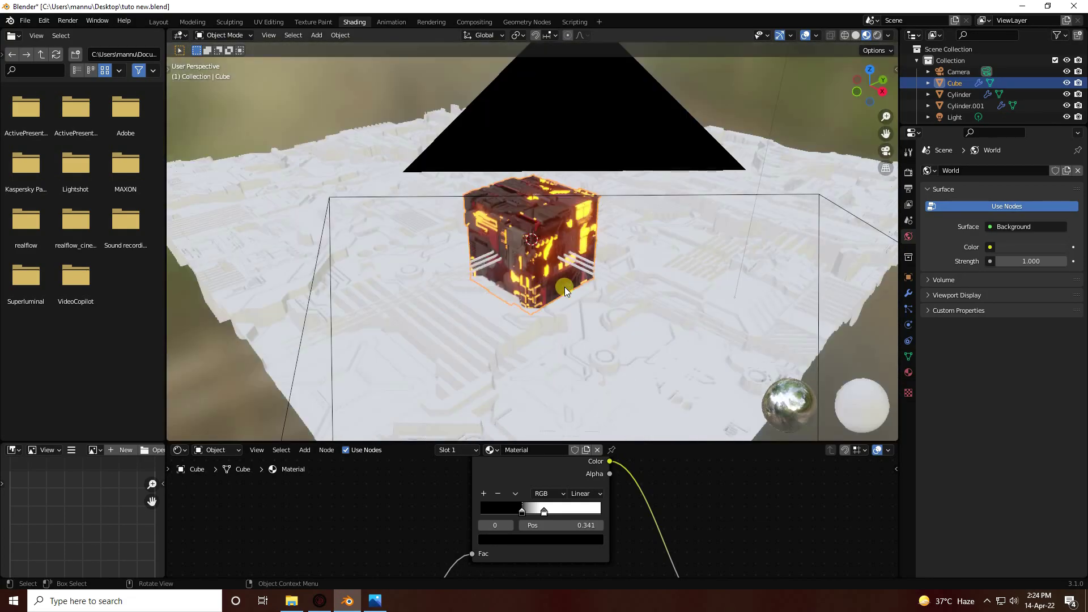
{"action": "scroll", "coordinate": [553, 237], "scroll_direction": "up", "scroll_amount": 3}
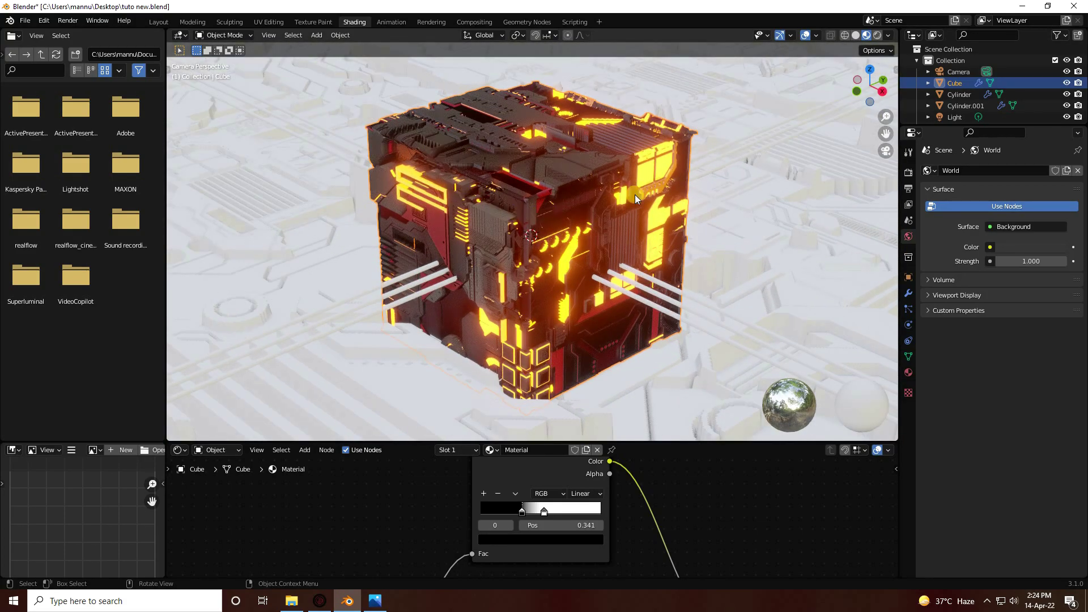
{"action": "double_click", "coordinate": [536, 450]}
{"action": "left_click", "coordinate": [250, 249]}
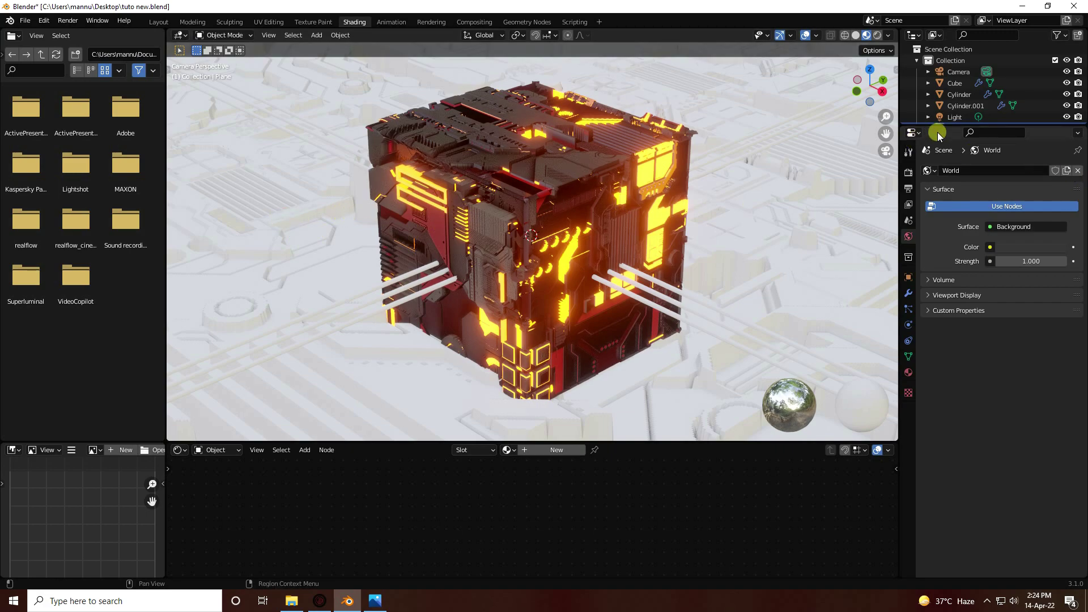
- Assign the existing Material JS to the floor plane
{"action": "left_click_drag", "start_coordinate": [939, 129], "coordinate": [941, 232]}
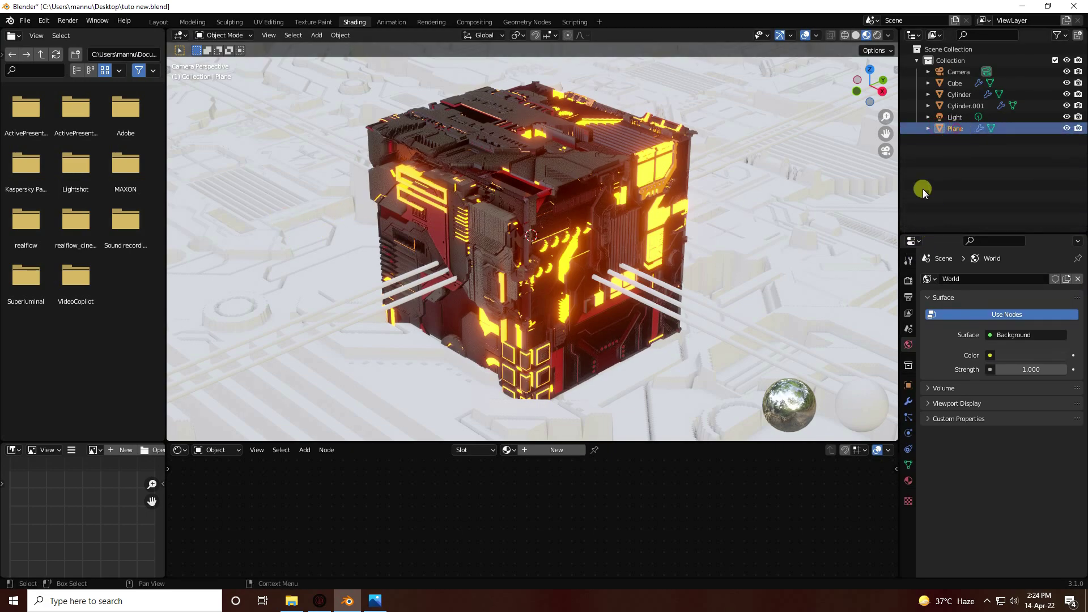
{"action": "left_click", "coordinate": [509, 450]}
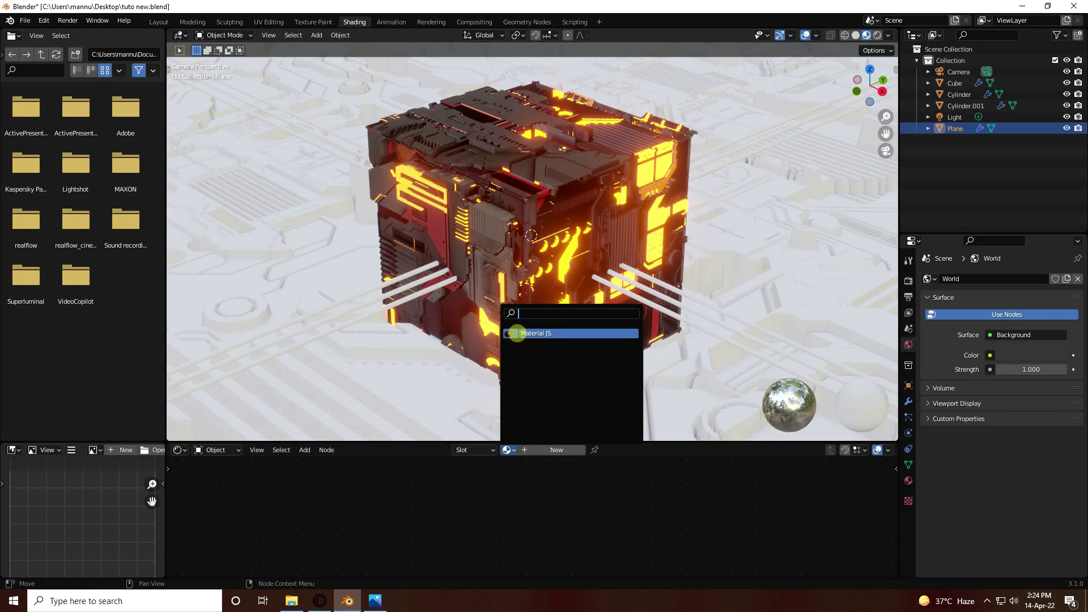
{"action": "left_click", "coordinate": [547, 333]}
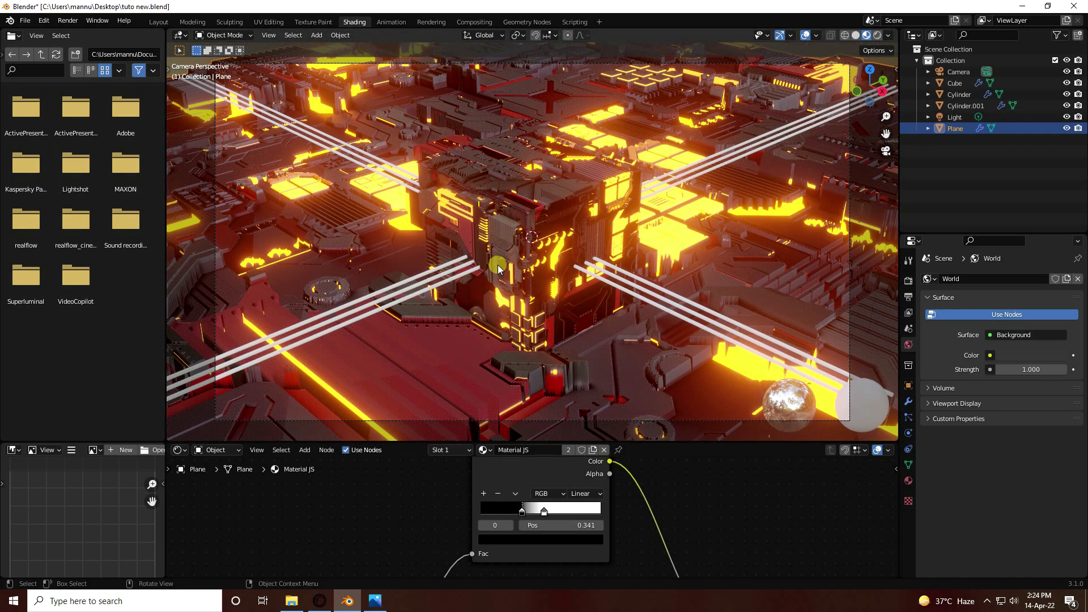
- Orbit around the glowing floor to inspect it, then select the first set of rods
{"action": "middle_click_drag", "start_coordinate": [494, 261], "coordinate": [528, 283]}
{"action": "scroll", "coordinate": [528, 283], "scroll_direction": "down", "scroll_amount": 4}
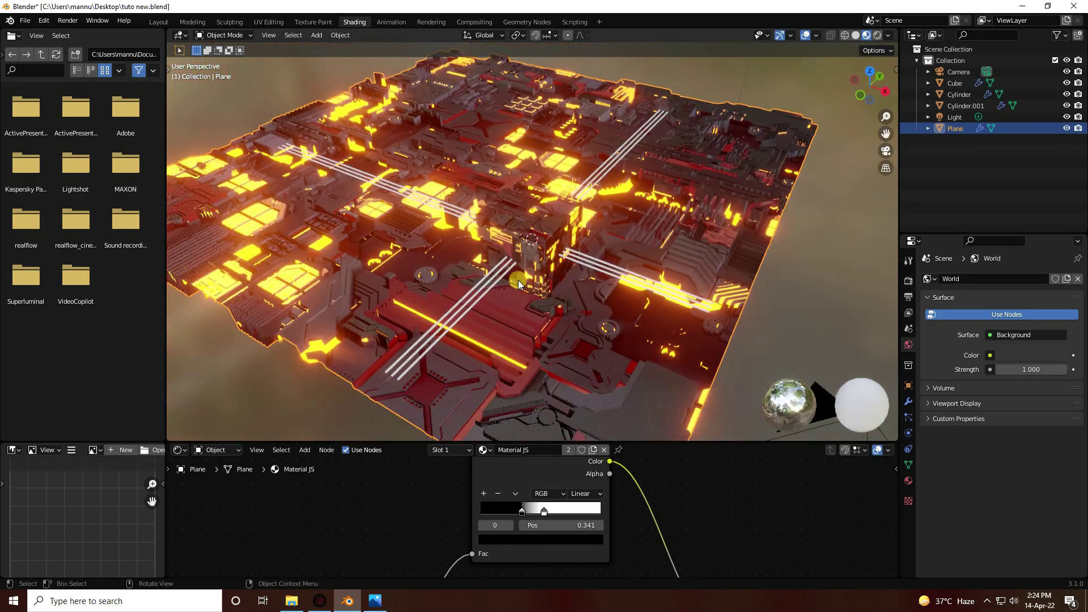
{"action": "middle_click_drag", "start_coordinate": [464, 229], "coordinate": [590, 237]}
{"action": "scroll", "coordinate": [390, 247], "scroll_direction": "up", "scroll_amount": 3}
{"action": "scroll", "coordinate": [590, 237], "scroll_direction": "down", "scroll_amount": 5}
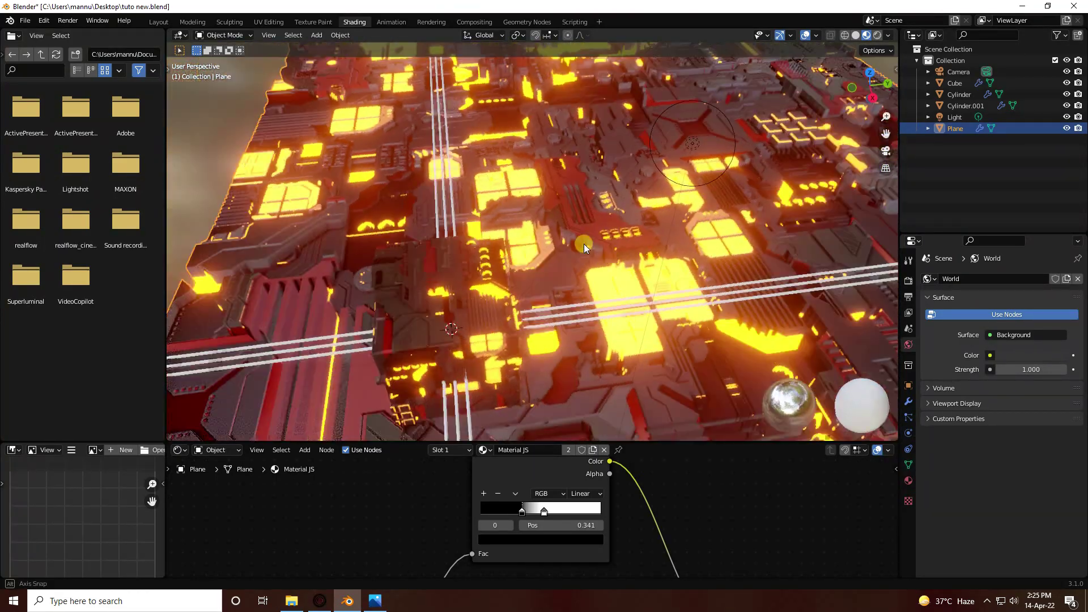
{"action": "middle_click_drag", "start_coordinate": [501, 263], "coordinate": [545, 295]}
{"action": "scroll", "coordinate": [546, 294], "scroll_direction": "up", "scroll_amount": 5}
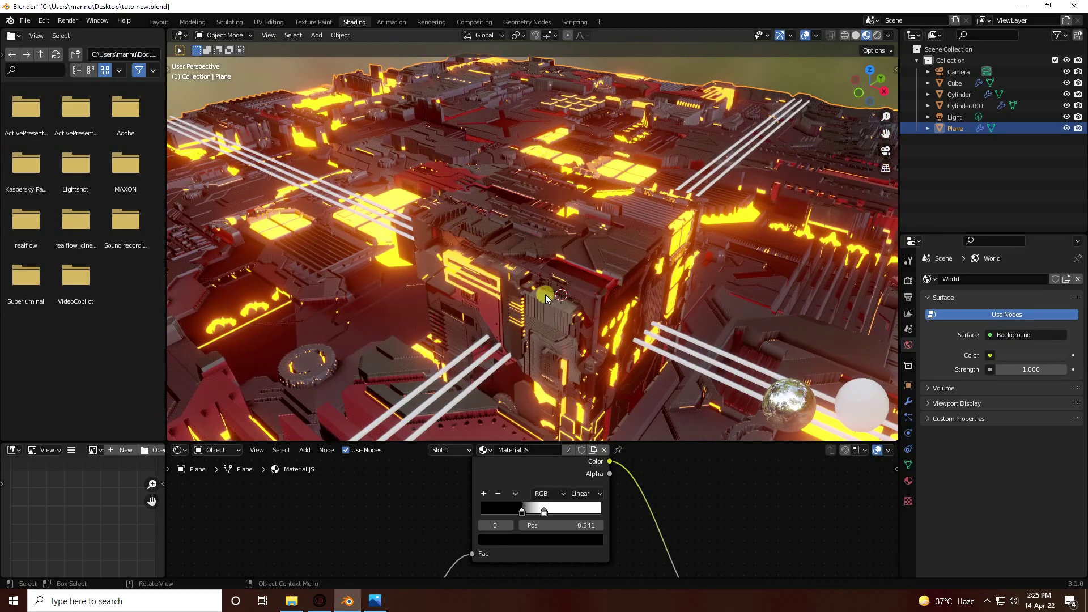
{"action": "left_click", "coordinate": [465, 374]}
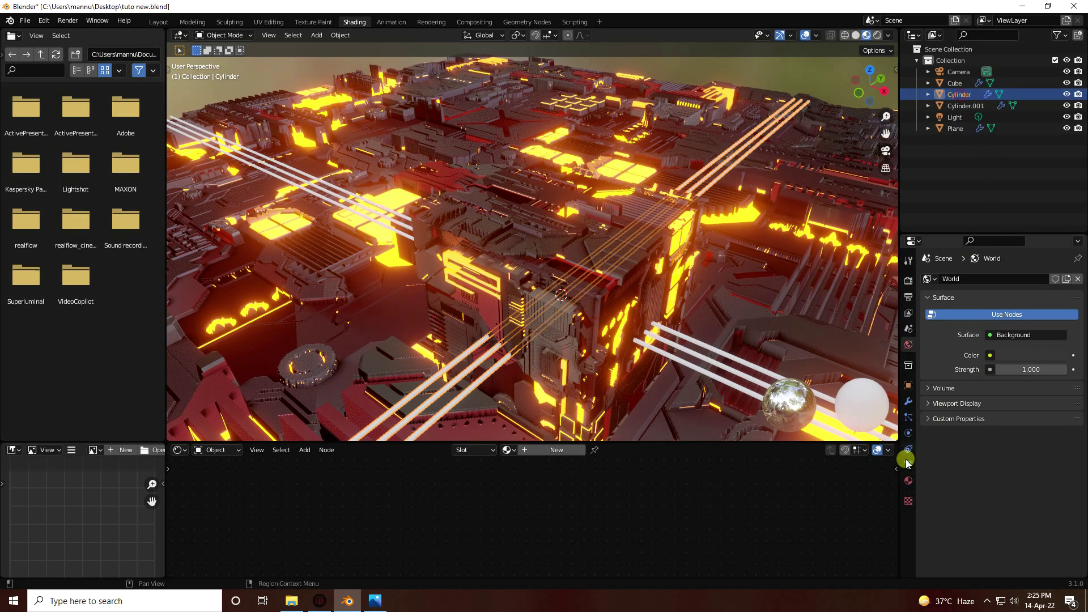
- Give the rods a new Emission material with hue 0.6, saturation 1 and strength 30
{"action": "left_click", "coordinate": [909, 481]}
{"action": "left_click", "coordinate": [937, 327]}
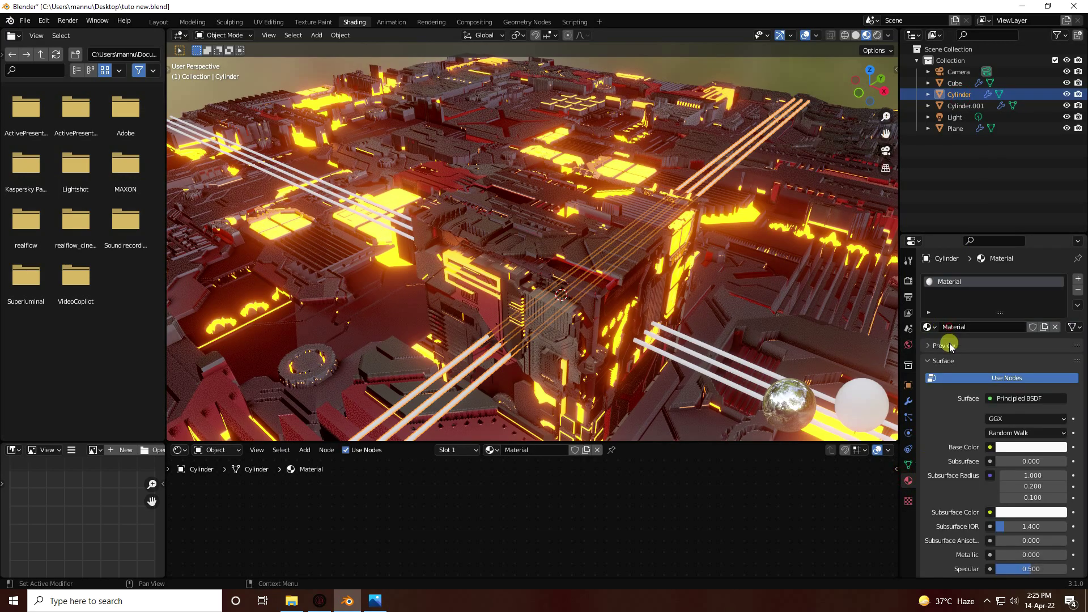
{"action": "left_click", "coordinate": [990, 399]}
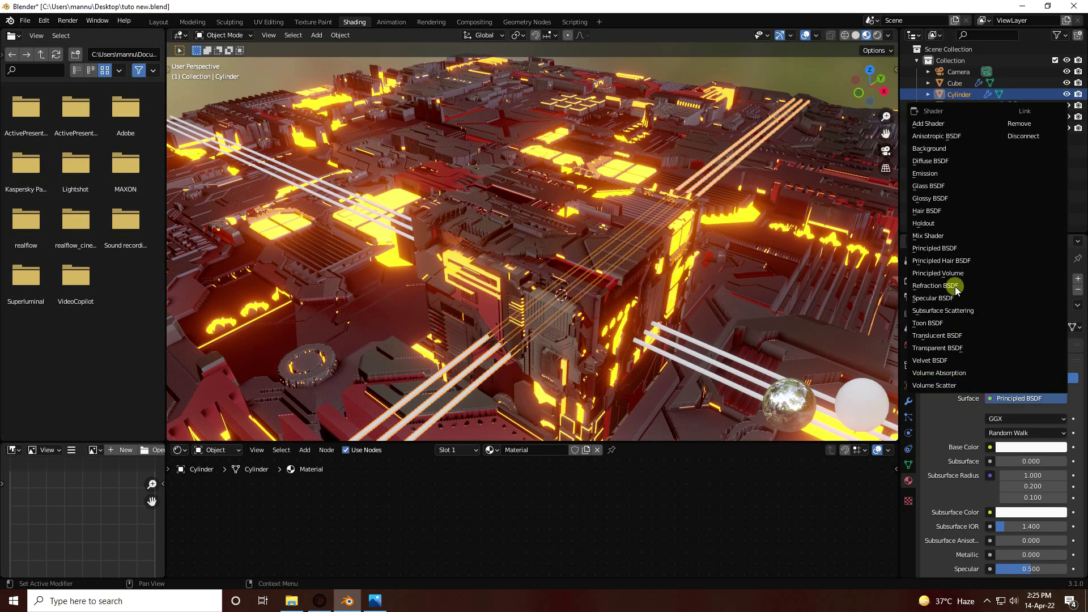
{"action": "left_click", "coordinate": [930, 175]}
{"action": "left_click", "coordinate": [1015, 421]}
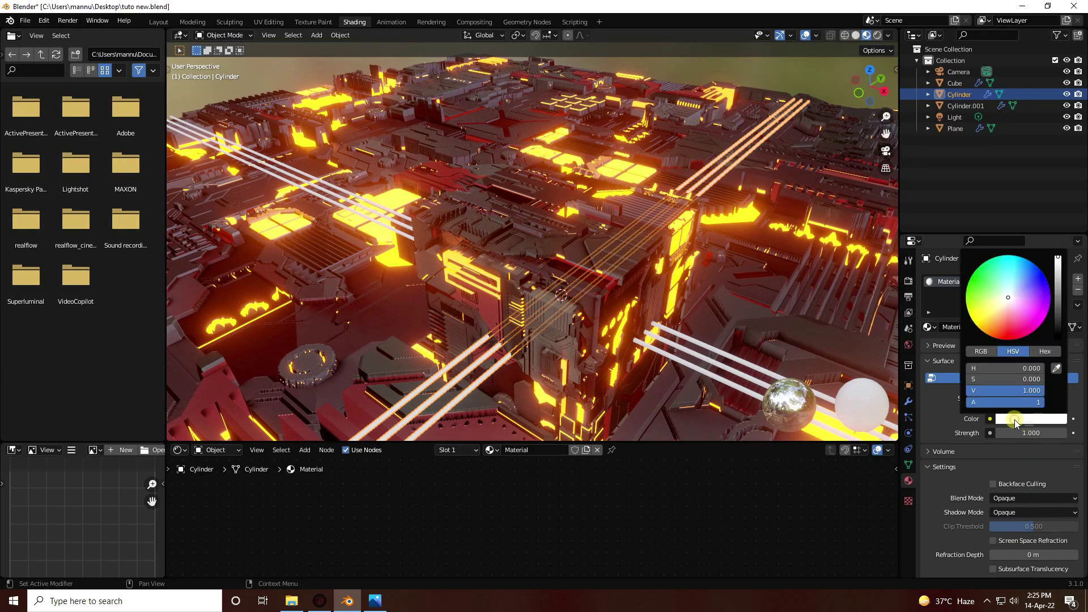
{"action": "left_click", "coordinate": [1007, 367]}
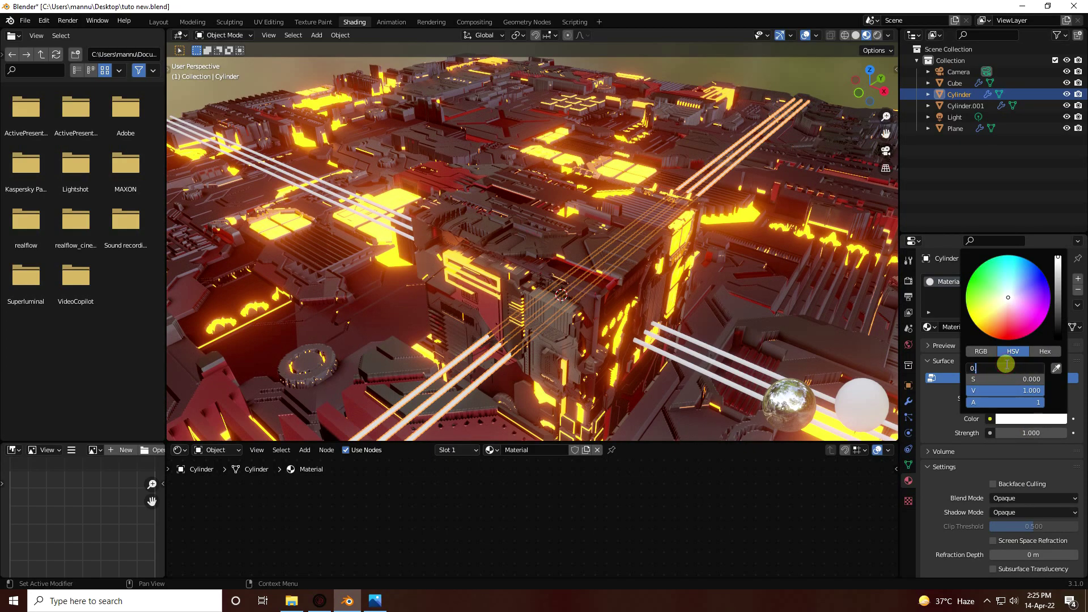
{"action": "type", "text": "0.6"}
{"action": "key", "text": "Tab"}
{"action": "type", "text": "1"}
{"action": "key", "text": "Return"}
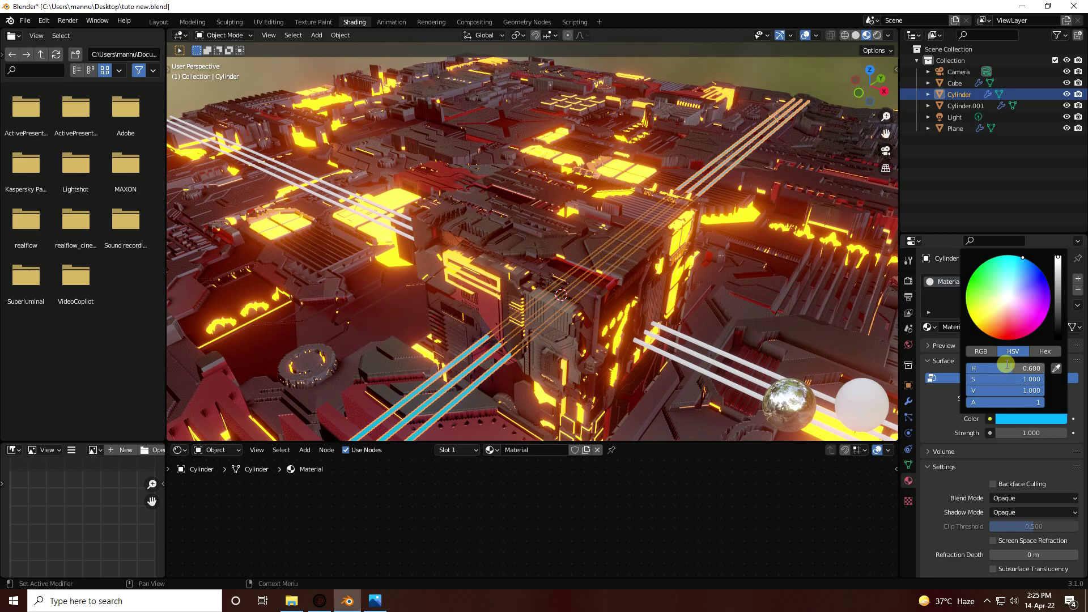
{"action": "left_click", "coordinate": [1023, 432]}
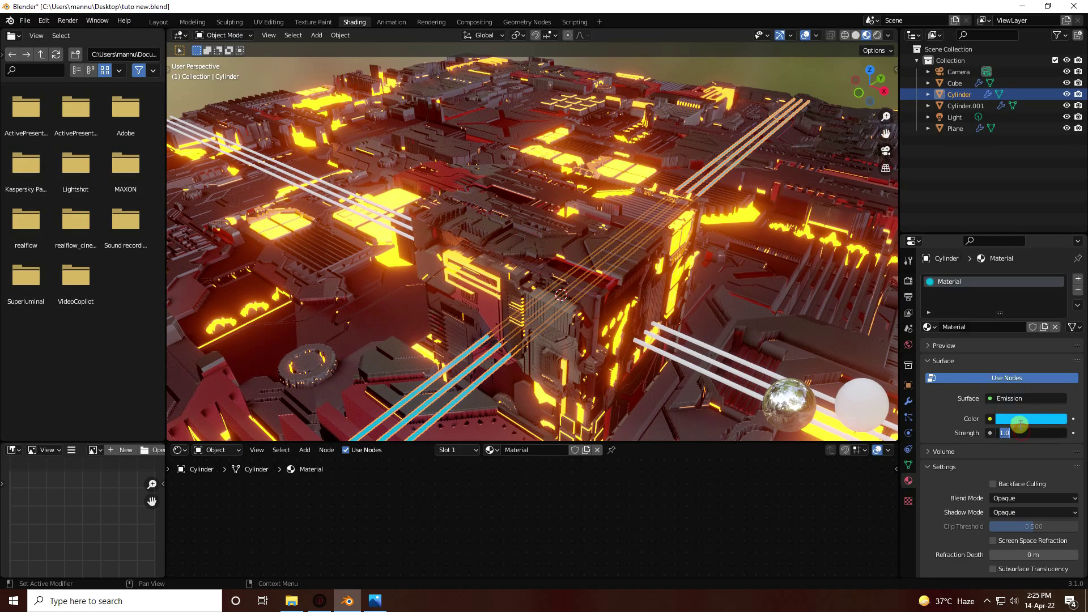
{"action": "key", "text": "Return"}
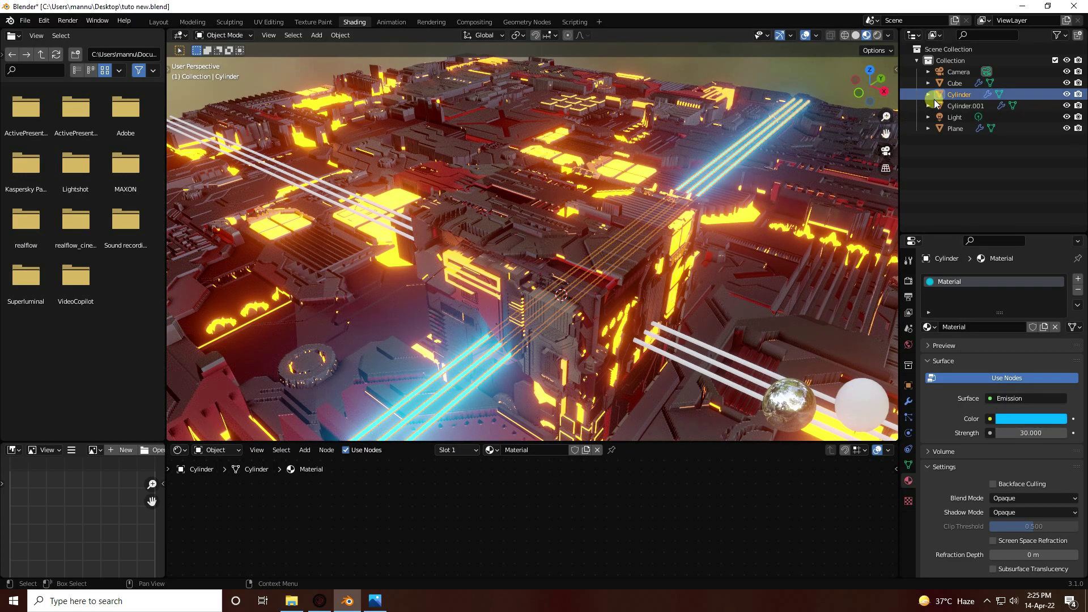
- Assign the same cyan emission material to Cylinder.001 and view through the camera
{"action": "left_click", "coordinate": [964, 105]}
{"action": "left_click", "coordinate": [930, 327]}
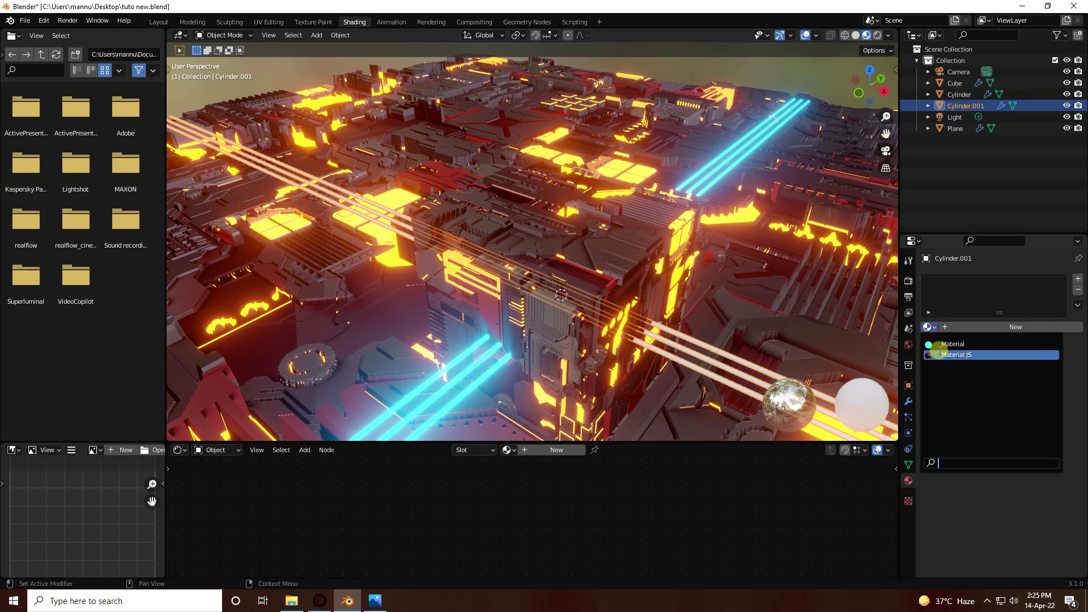
{"action": "left_click", "coordinate": [941, 343]}
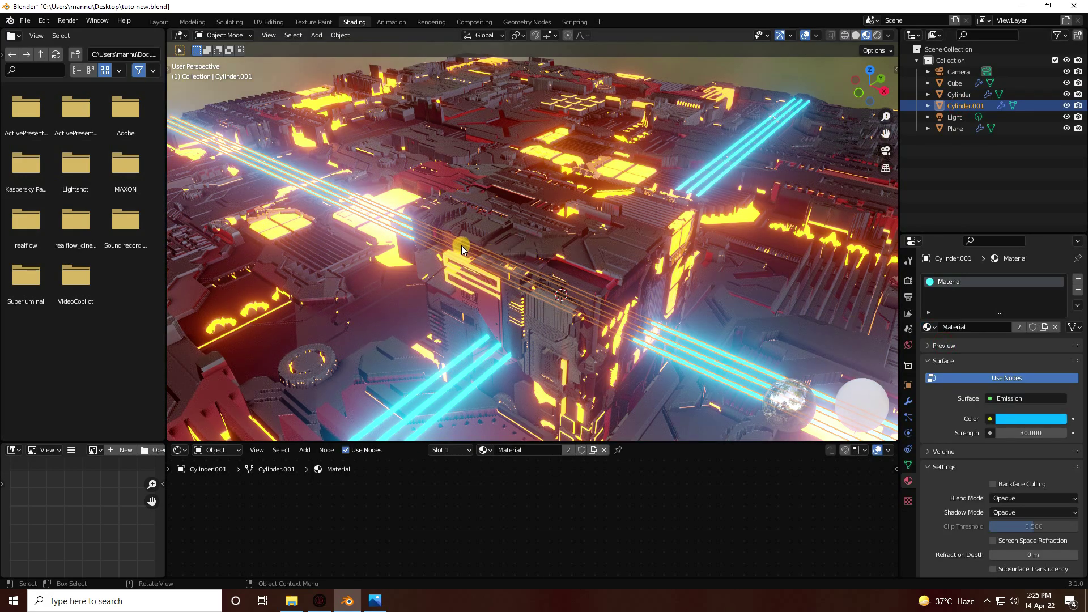
{"action": "scroll", "coordinate": [461, 246], "scroll_direction": "down", "scroll_amount": 10}
{"action": "key", "text": "KP_0"}
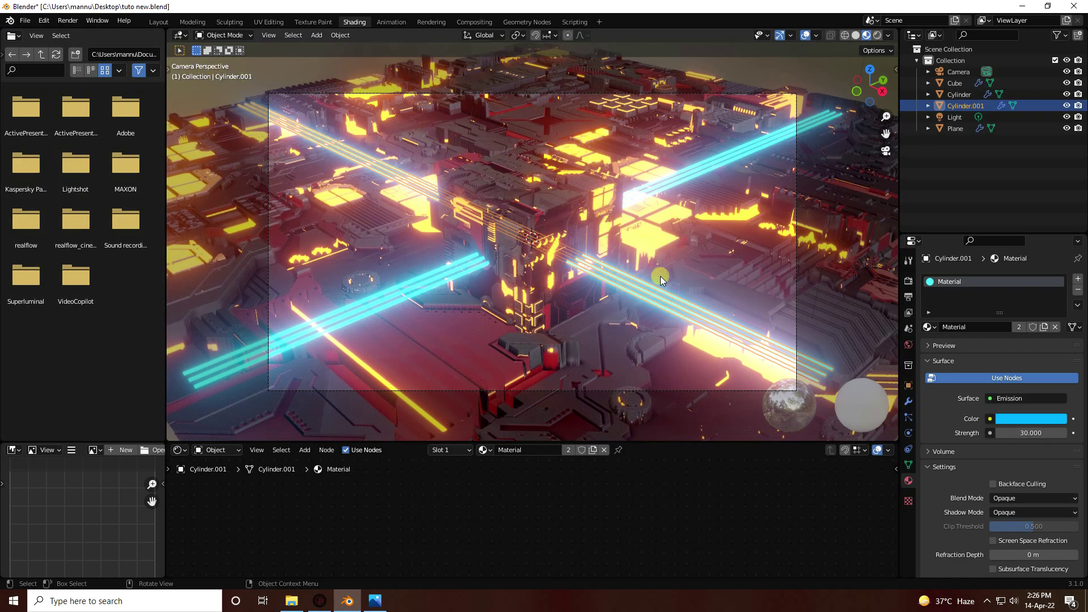
- In Layout, set the World background strength to 0 and preview the dark scene in Rendered shading
{"action": "left_click", "coordinate": [158, 22]}
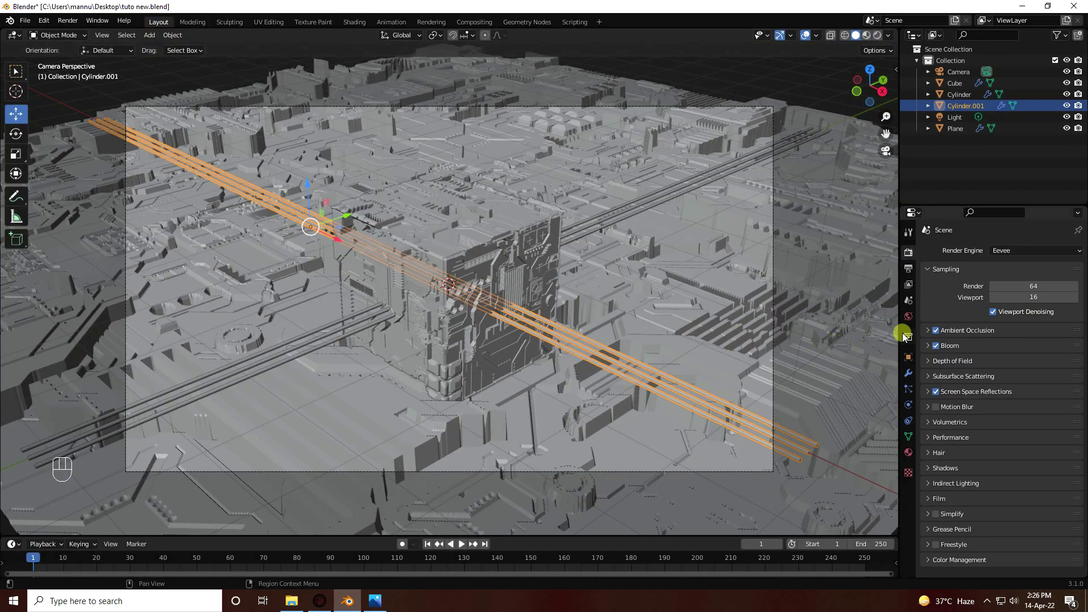
{"action": "left_click", "coordinate": [909, 317]}
{"action": "left_click", "coordinate": [968, 330]}
{"action": "left_click_drag", "start_coordinate": [1036, 341], "coordinate": [780, 349]}
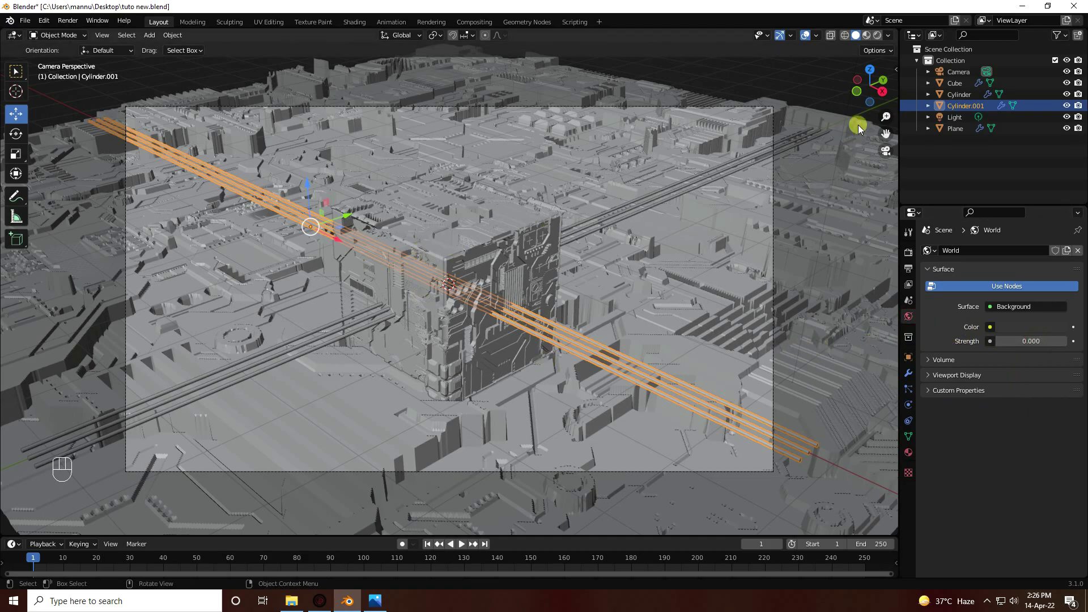
{"action": "left_click", "coordinate": [877, 35]}
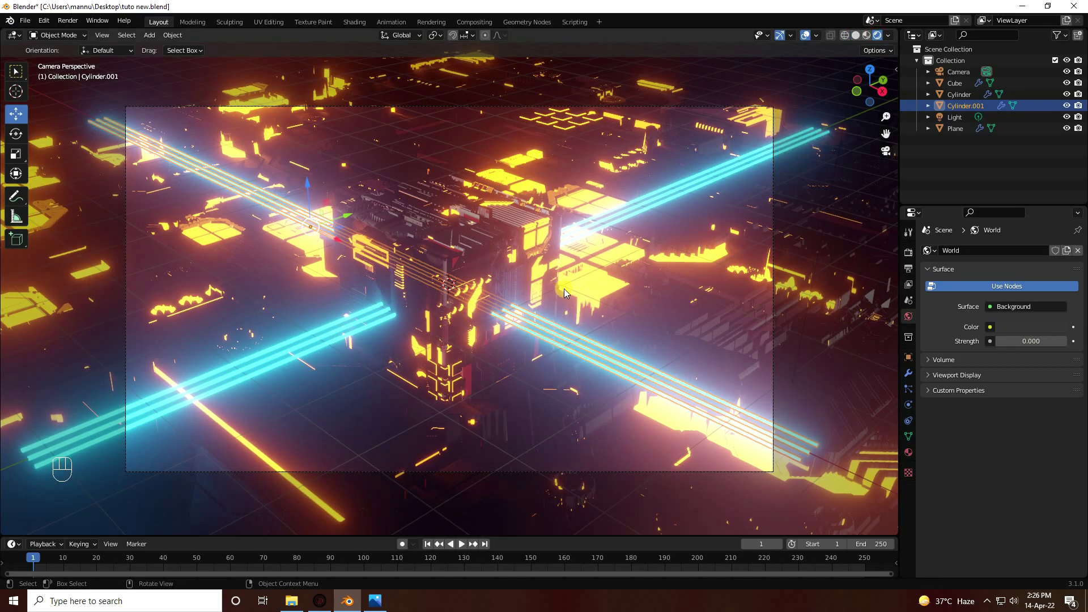
{"action": "left_click", "coordinate": [955, 117]}
- Set the point light's radius to 0.5 m
{"action": "left_click", "coordinate": [909, 405]}
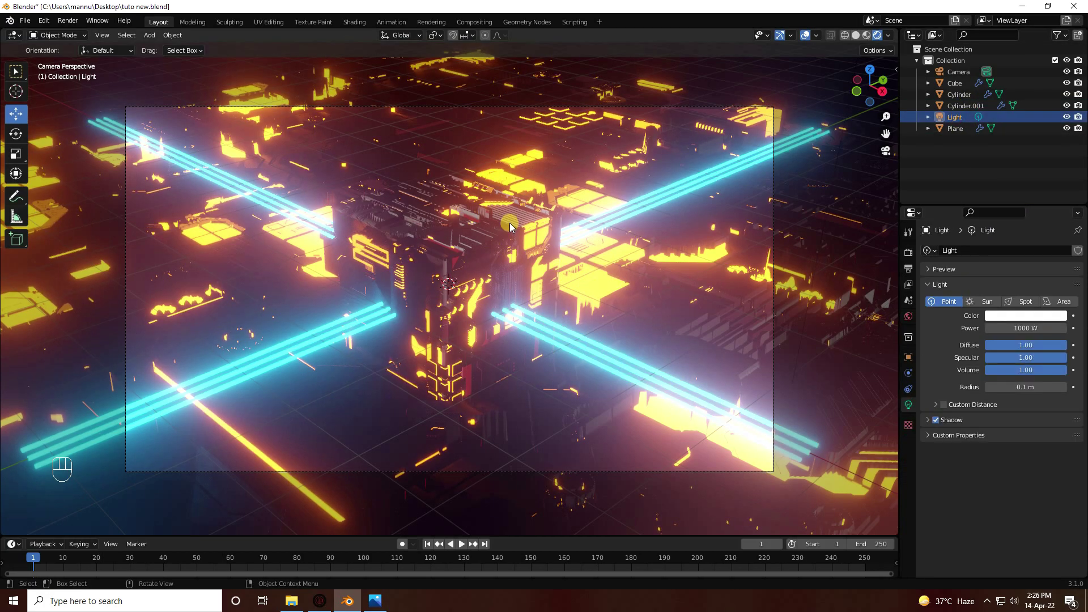
{"action": "left_click", "coordinate": [1020, 387]}
{"action": "key", "text": "Return"}
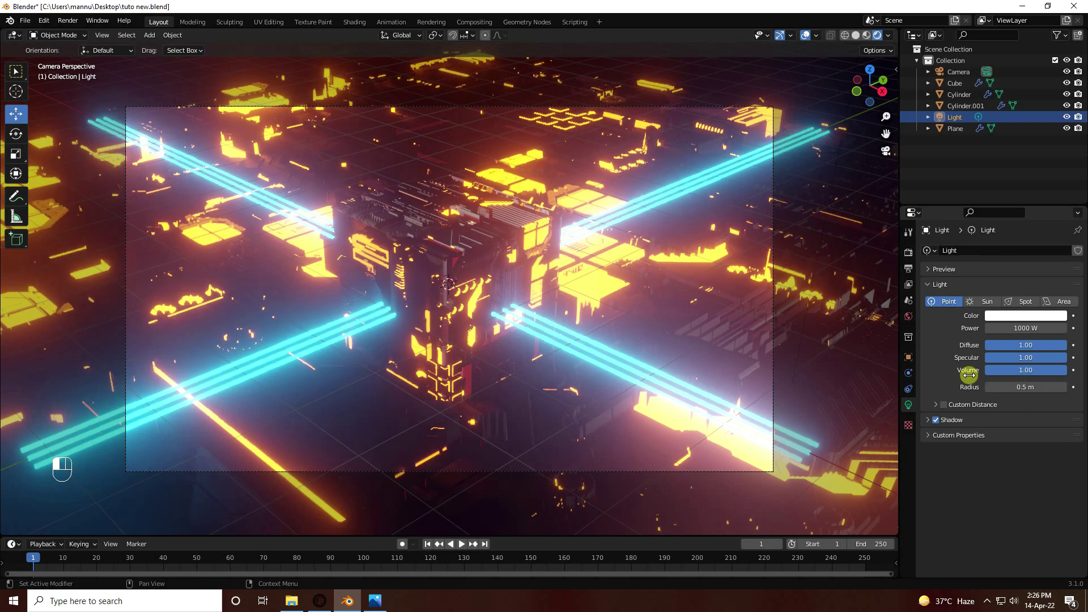
- Lower the point light and move it closer beside the cube, checking the camera framing
{"action": "middle_click_drag", "start_coordinate": [488, 272], "coordinate": [526, 251]}
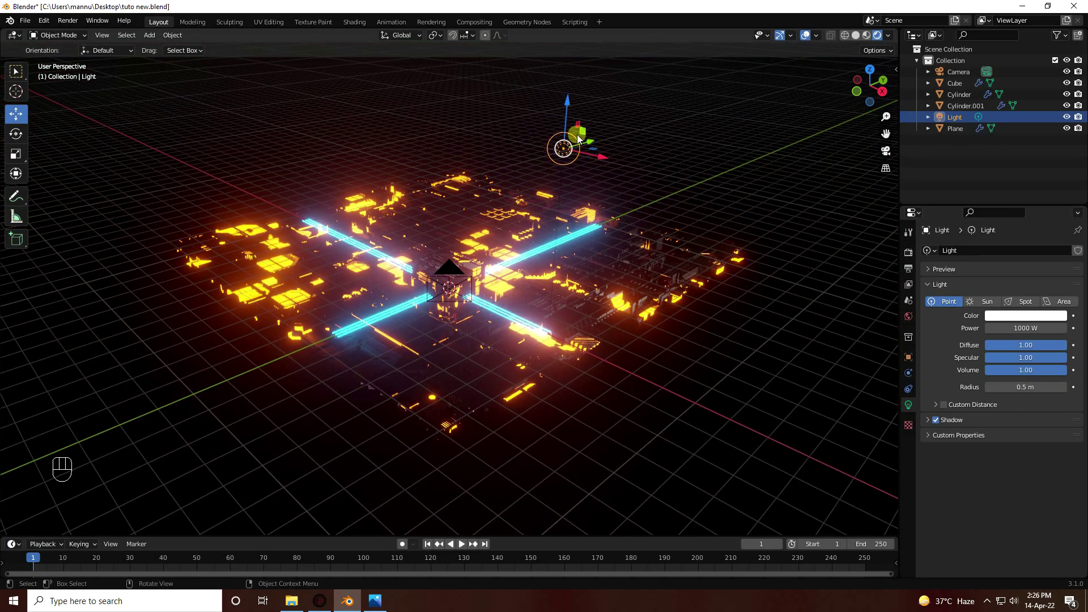
{"action": "left_click_drag", "start_coordinate": [571, 106], "coordinate": [536, 284]}
{"action": "scroll", "coordinate": [499, 336], "scroll_direction": "up", "scroll_amount": 5}
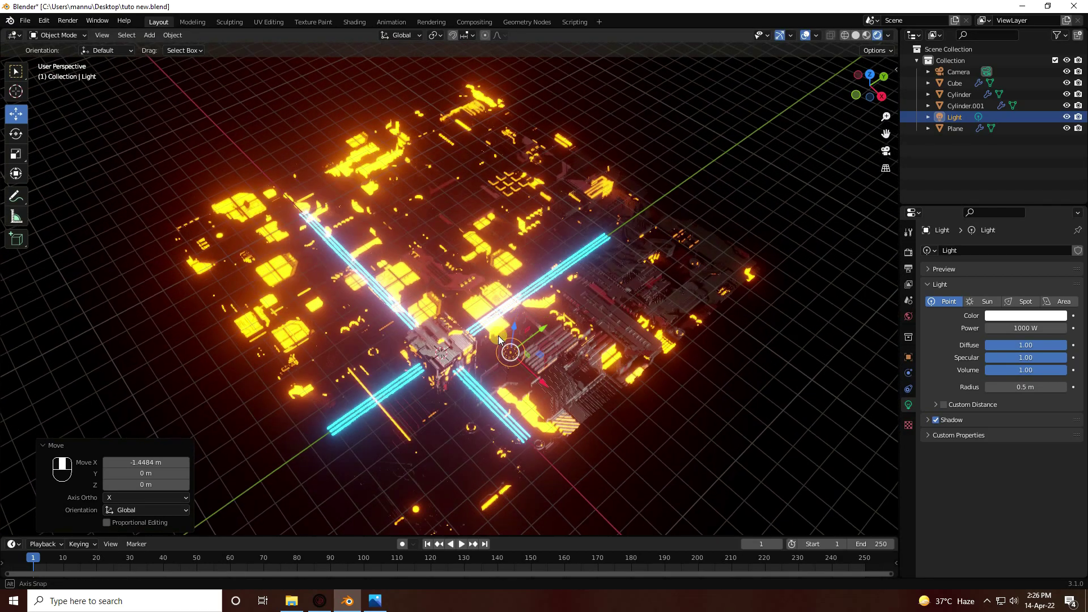
{"action": "scroll", "coordinate": [513, 402], "scroll_direction": "up", "scroll_amount": 4}
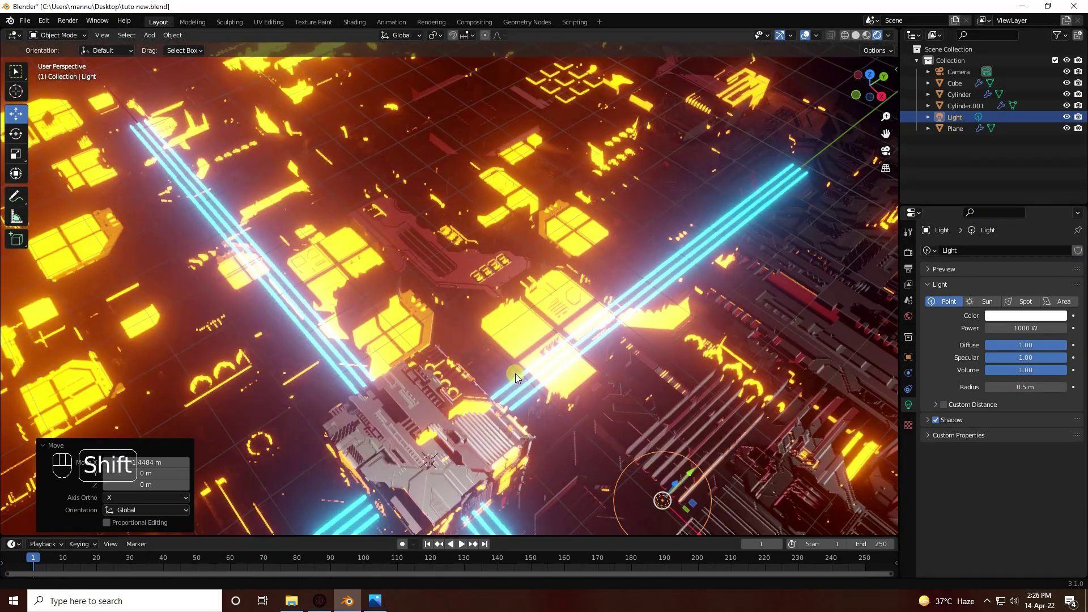
{"action": "middle_click_drag", "start_coordinate": [515, 373], "coordinate": [620, 340], "text": "shift"}
{"action": "left_click_drag", "start_coordinate": [735, 292], "coordinate": [686, 282]}
{"action": "key", "text": "KP_0"}
{"action": "key", "text": "KP_0"}
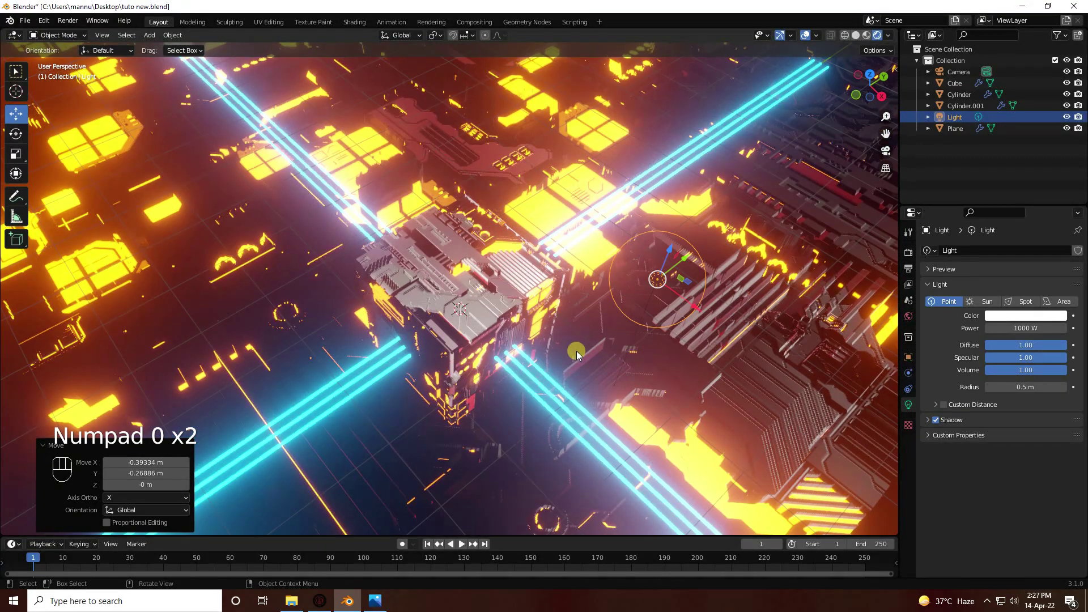
{"action": "key", "text": "KP_0"}
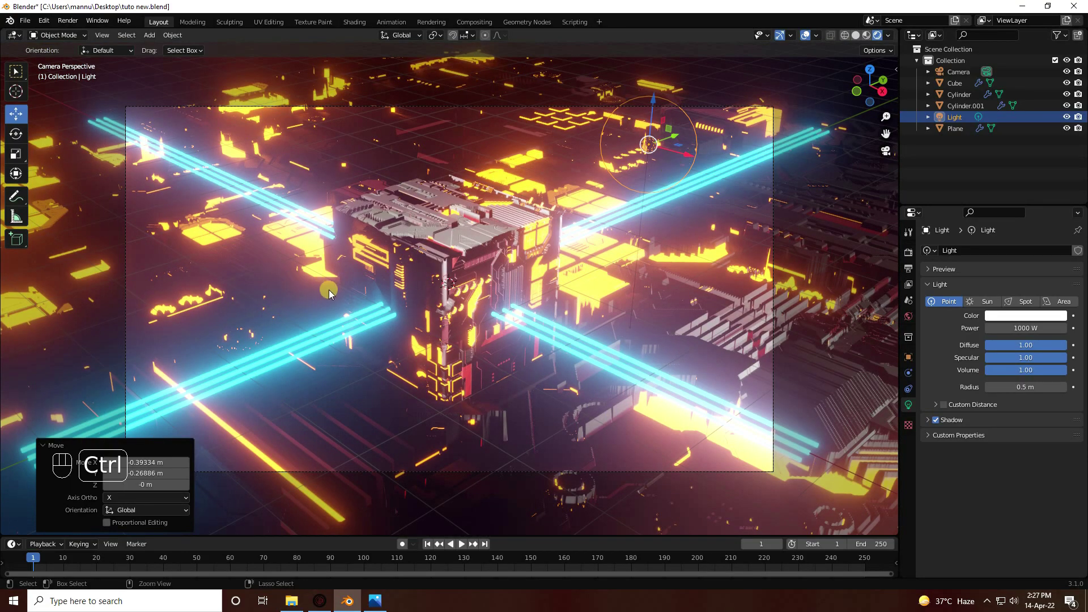
- Duplicate the point light as Light.001 and place it left of the cube at X -4.0959, Y -3.6752
{"action": "key", "text": "ctrl+c"}
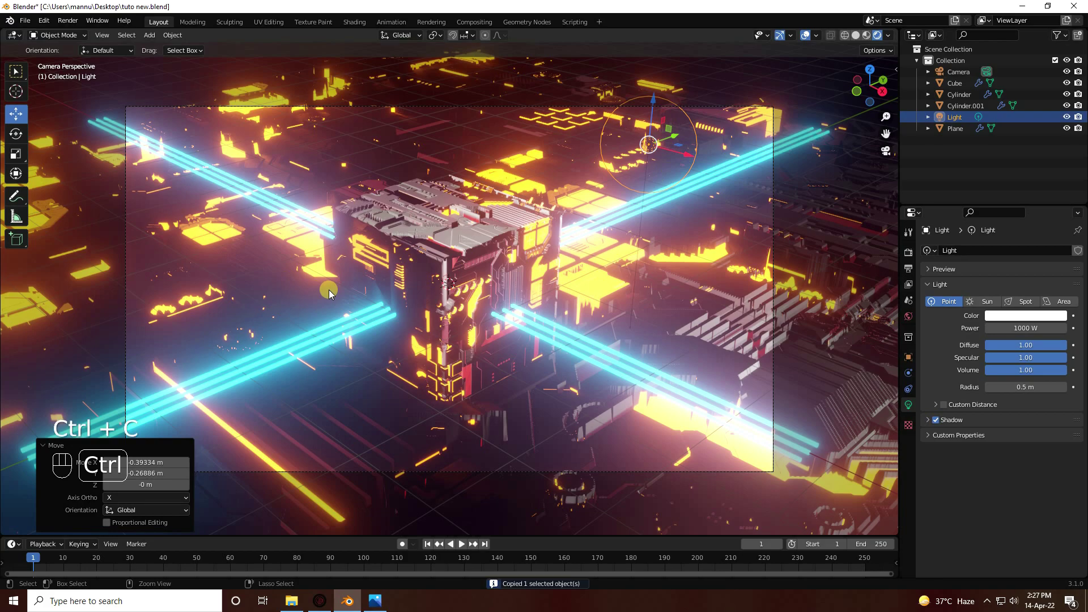
{"action": "key", "text": "ctrl+v"}
{"action": "middle_click_drag", "start_coordinate": [329, 292], "coordinate": [512, 325]}
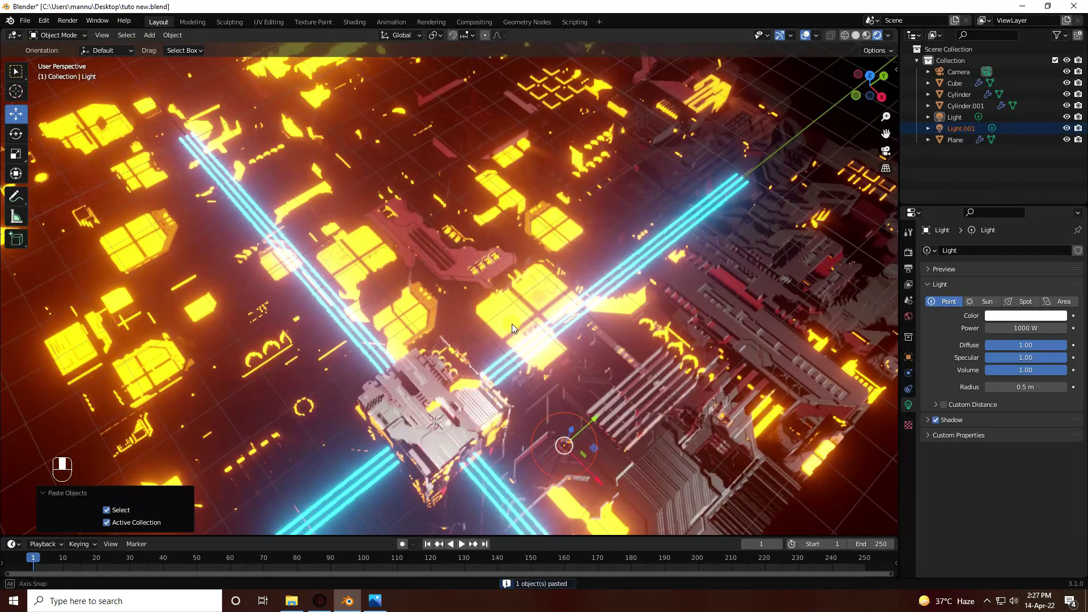
{"action": "key", "text": "g"}
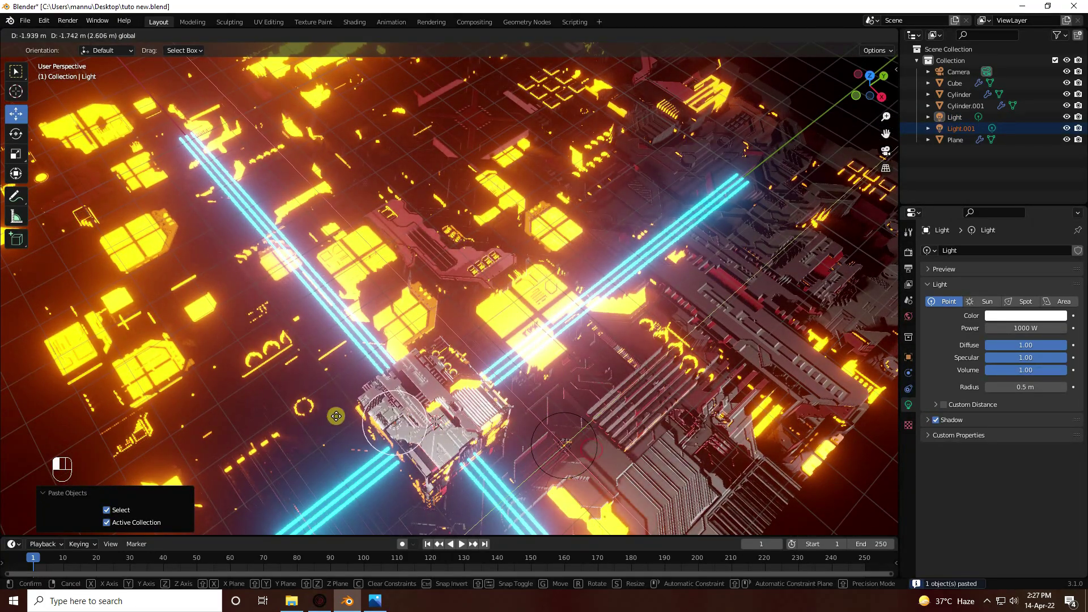
{"action": "left_click", "coordinate": [240, 402]}
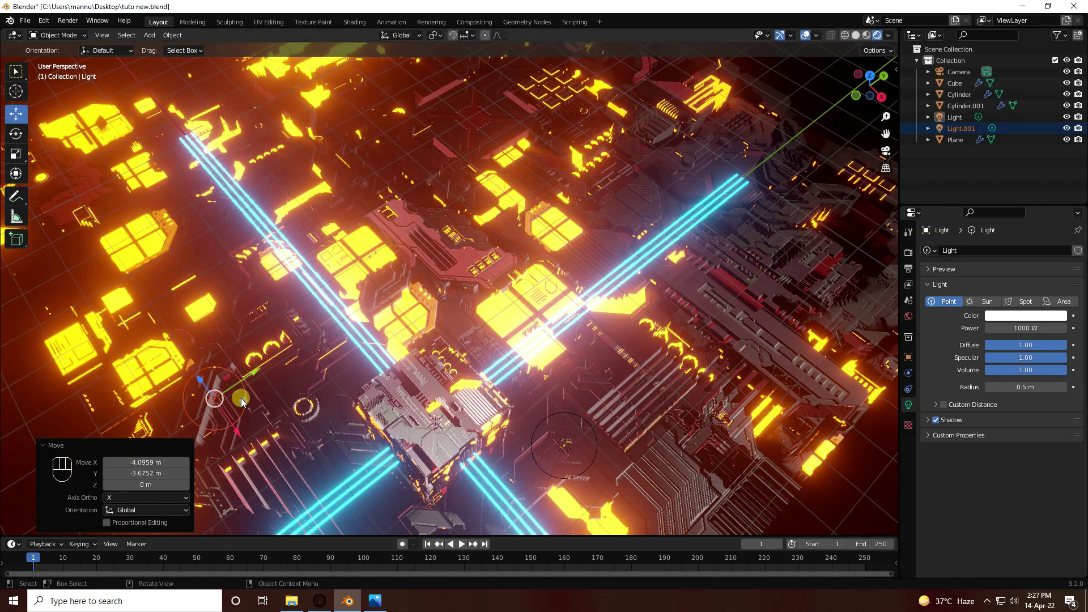
{"action": "key", "text": "KP_0"}
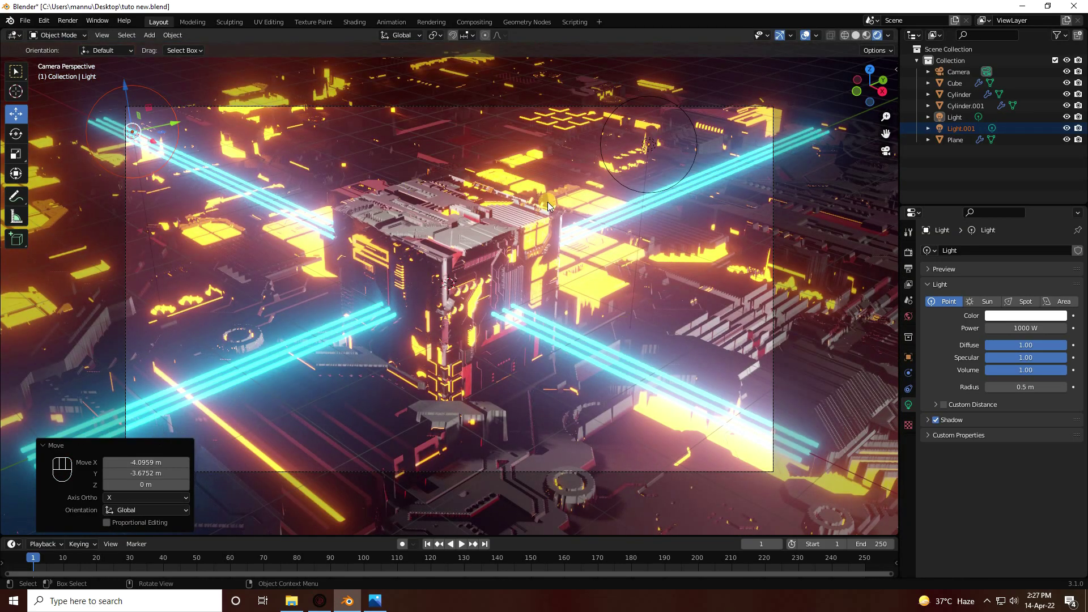
{"action": "scroll", "coordinate": [401, 254], "scroll_direction": "up", "scroll_amount": 1}
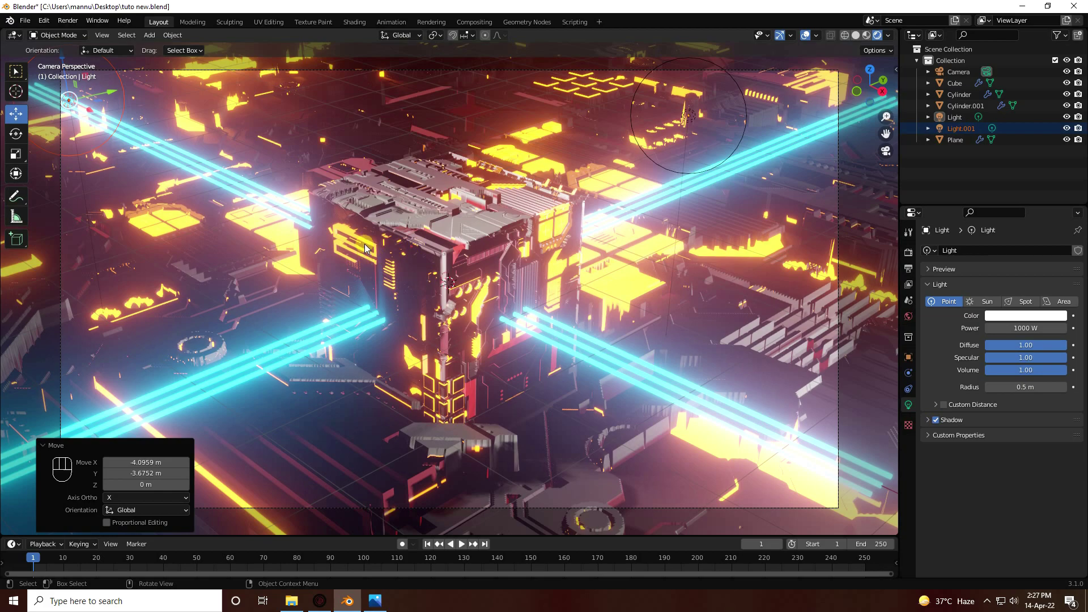
{"action": "left_click", "coordinate": [355, 22]}
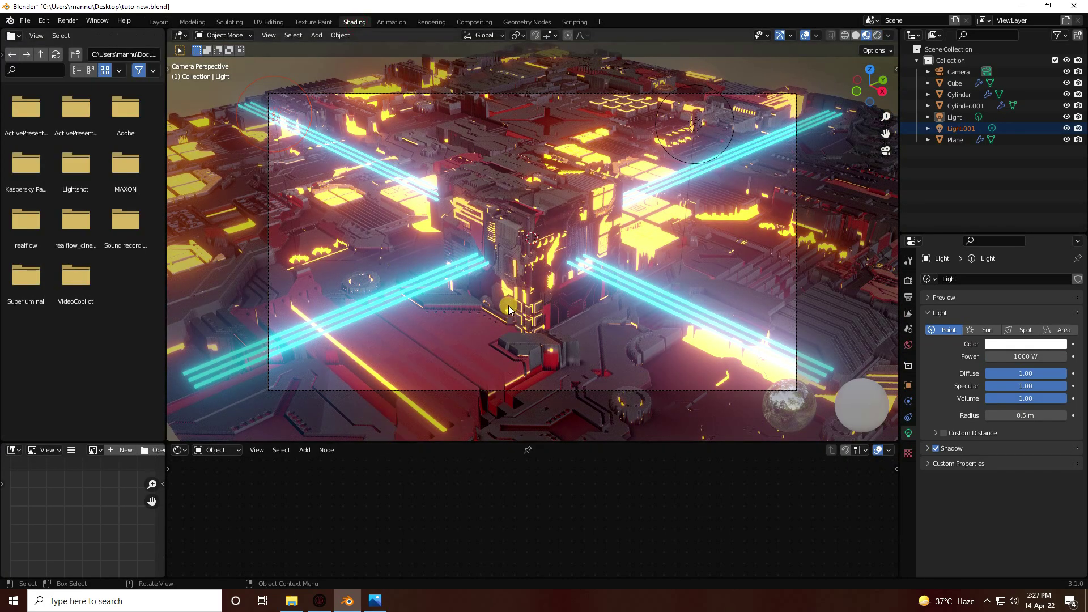
- Set the cube's Principled BSDF Metallic to 1 and Roughness to 0.314, then orbit to inspect
{"action": "left_click", "coordinate": [498, 233]}
{"action": "mouse_move", "coordinate": [416, 512]}
{"action": "middle_mouse_down"}
{"action": "mouse_move", "coordinate": [416, 471]}
{"action": "mouse_move", "coordinate": [427, 469]}
{"action": "mouse_move", "coordinate": [421, 502]}
{"action": "middle_mouse_up"}
{"action": "left_click", "coordinate": [468, 509]}
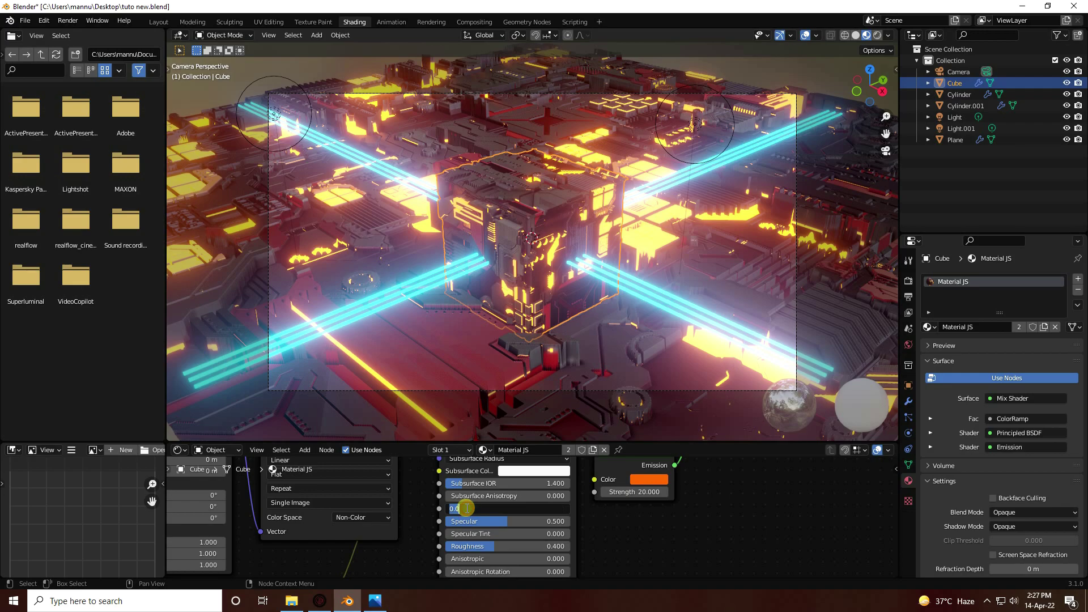
{"action": "type", "text": "1"}
{"action": "key", "text": "Return"}
{"action": "scroll", "coordinate": [486, 195], "scroll_direction": "up", "scroll_amount": 1}
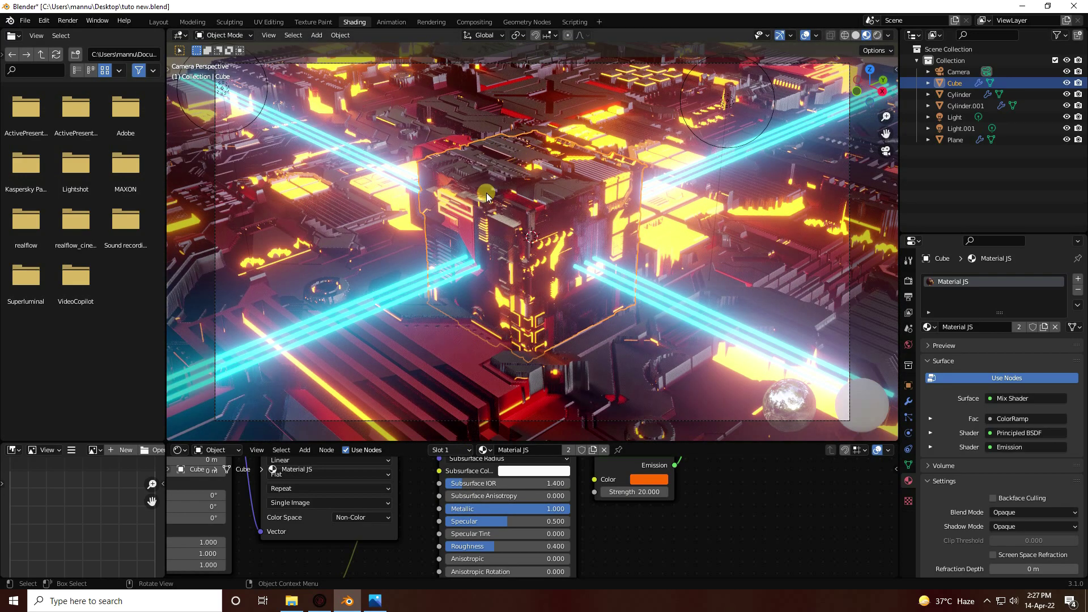
{"action": "middle_click_drag", "start_coordinate": [618, 528], "coordinate": [615, 489]}
{"action": "left_click", "coordinate": [516, 506]}
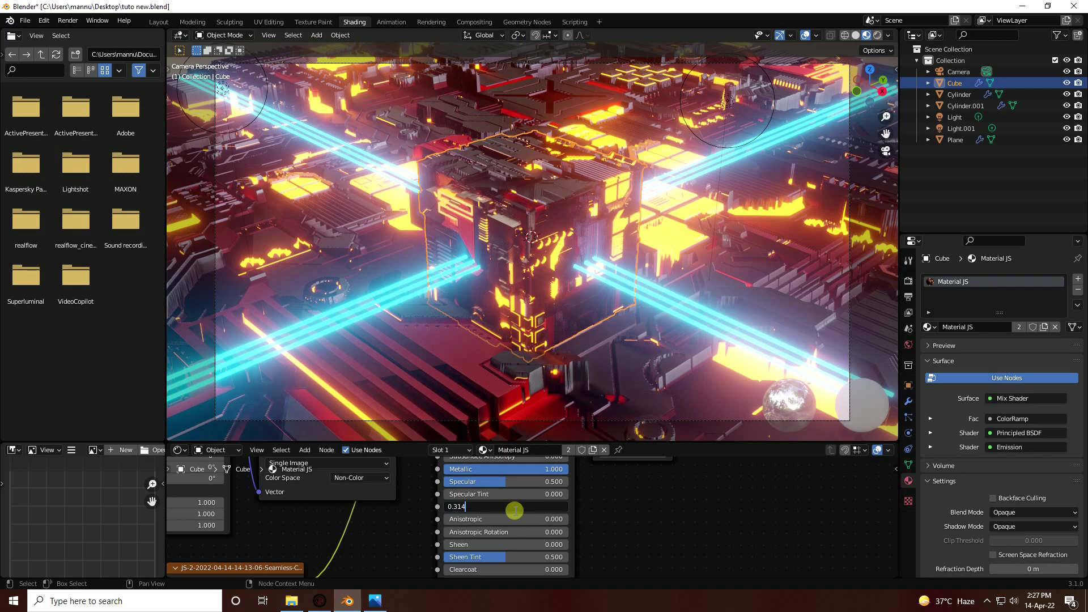
{"action": "key", "text": "Return"}
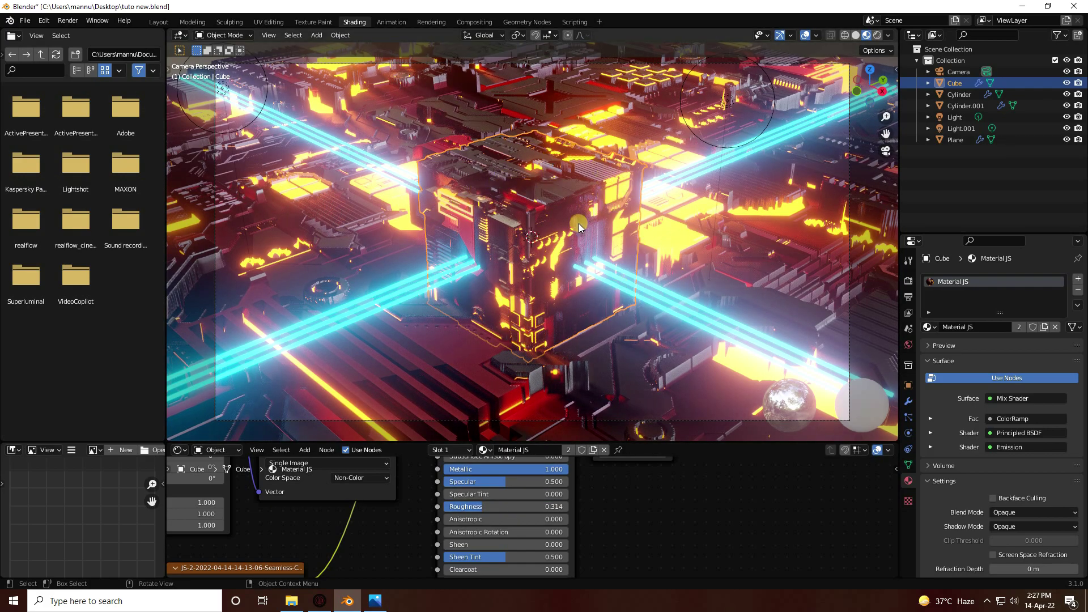
{"action": "middle_click_drag", "start_coordinate": [511, 185], "coordinate": [515, 240]}
{"action": "scroll", "coordinate": [515, 240], "scroll_direction": "up", "scroll_amount": 3}
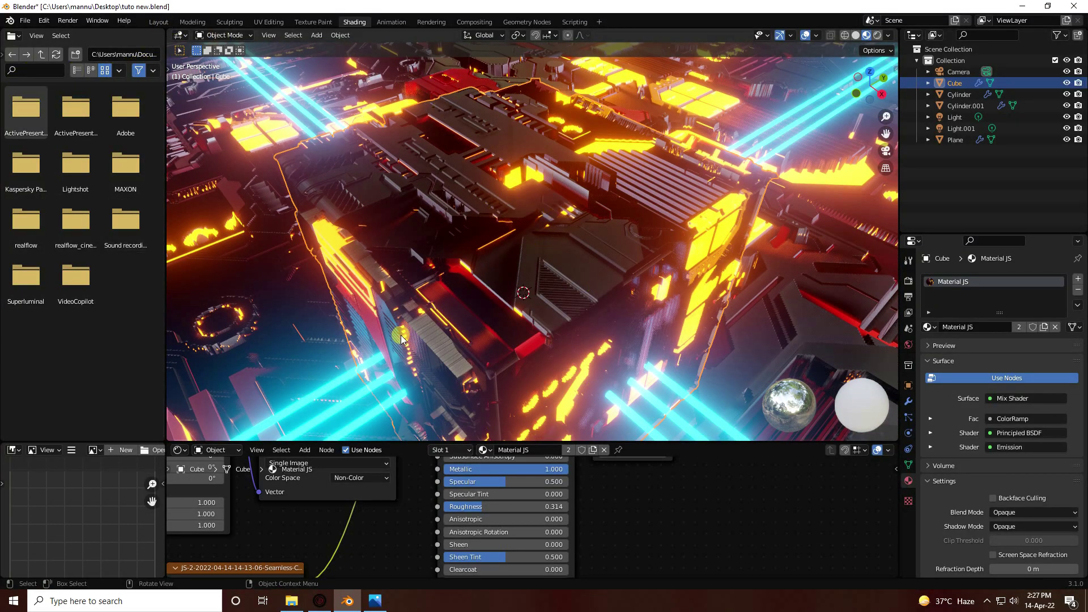
- Back in Layout, set Eevee Sampling Render samples to 128 and return to the camera view
{"action": "left_click", "coordinate": [158, 21]}
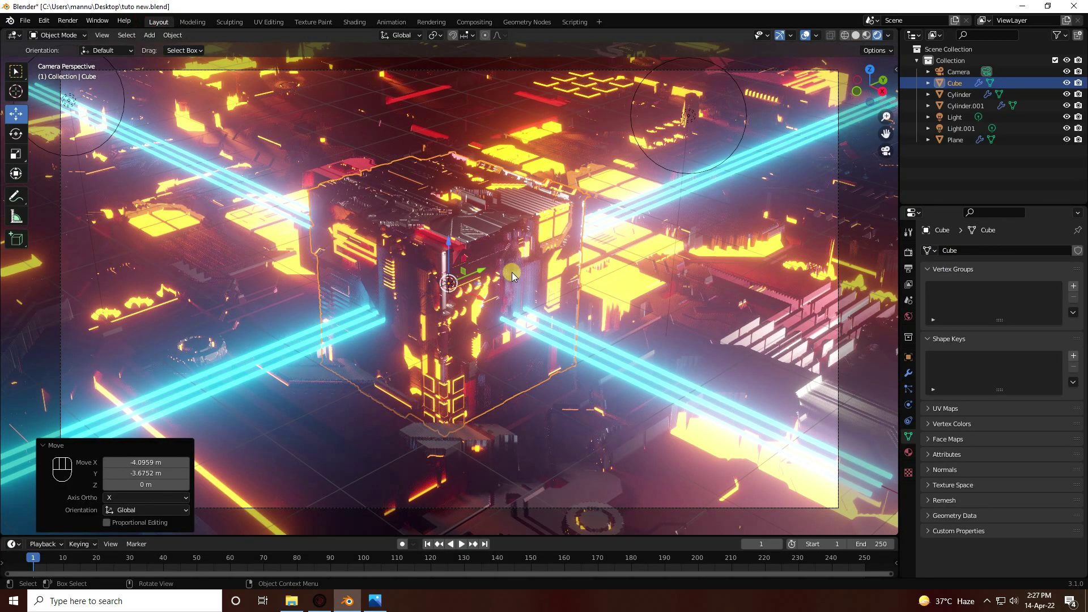
{"action": "key", "text": "KP_0"}
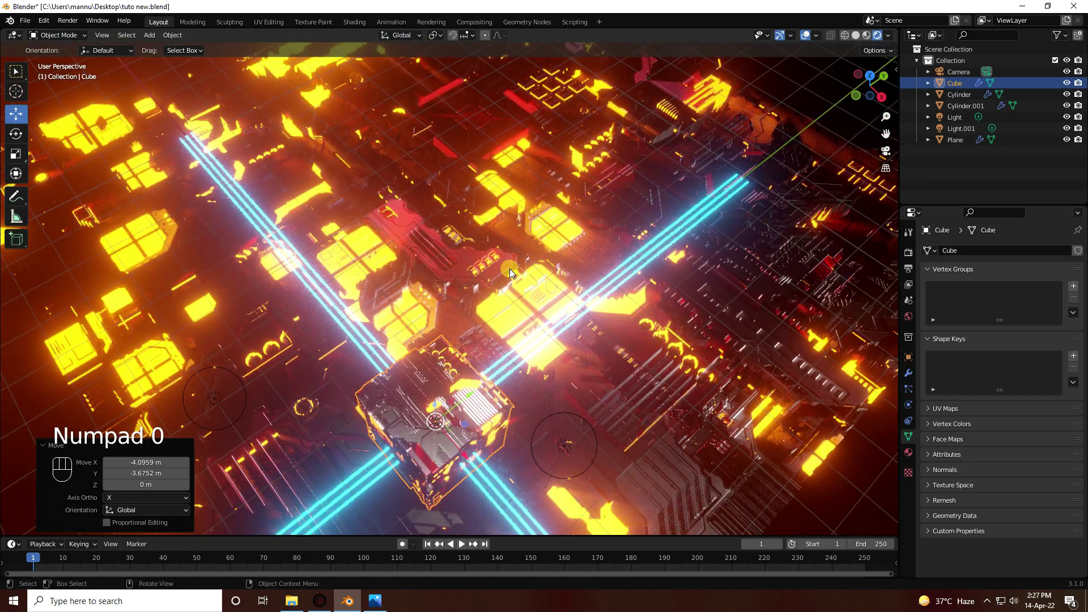
{"action": "scroll", "coordinate": [502, 296], "scroll_direction": "up", "scroll_amount": 2}
{"action": "middle_click_drag", "start_coordinate": [461, 297], "coordinate": [479, 249]}
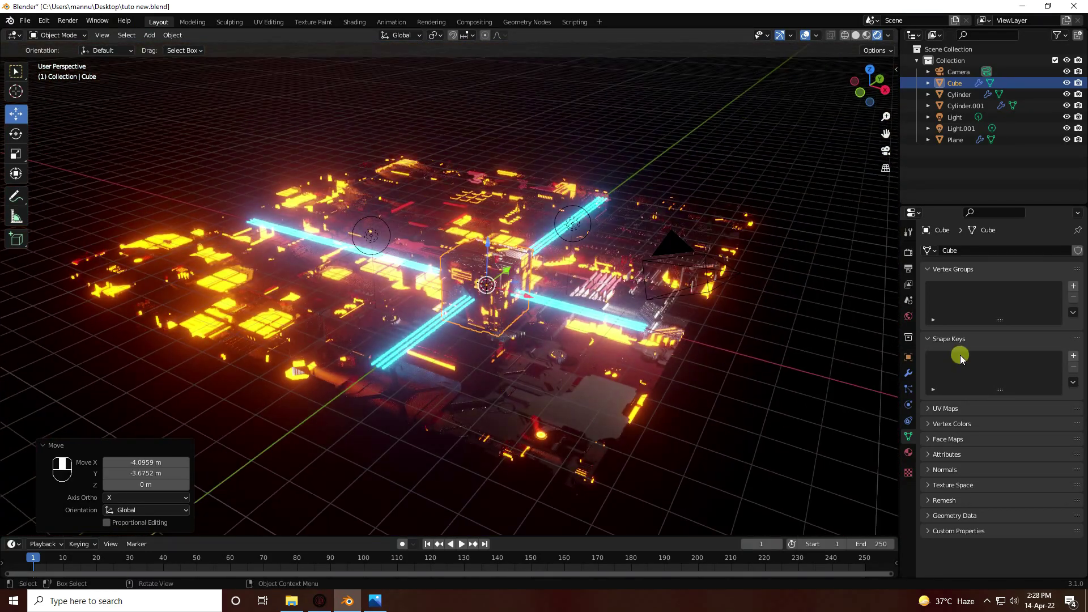
{"action": "left_click", "coordinate": [908, 253]}
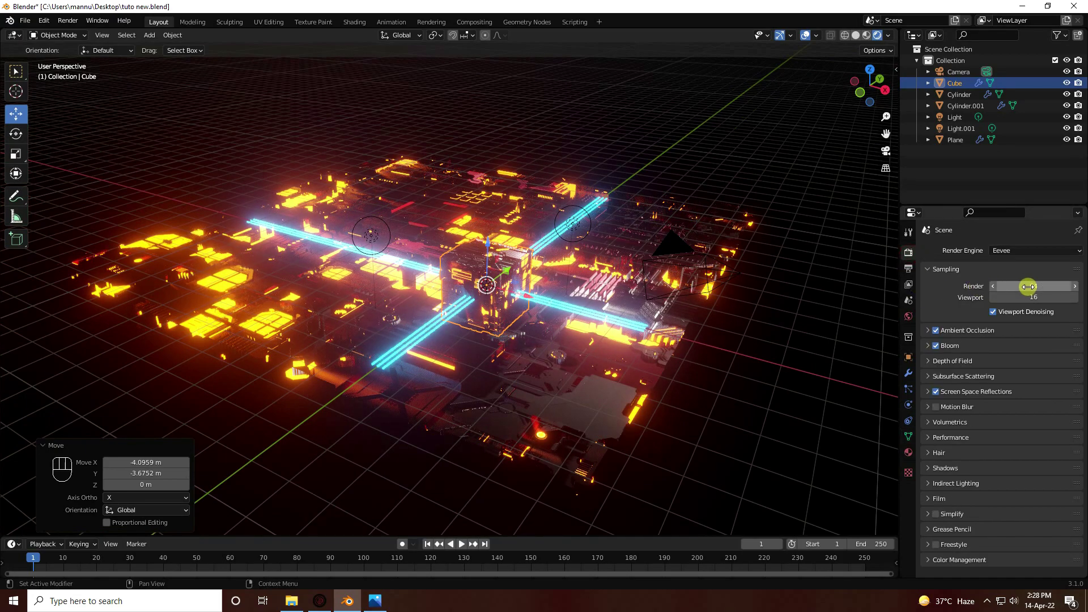
{"action": "left_click", "coordinate": [1009, 287]}
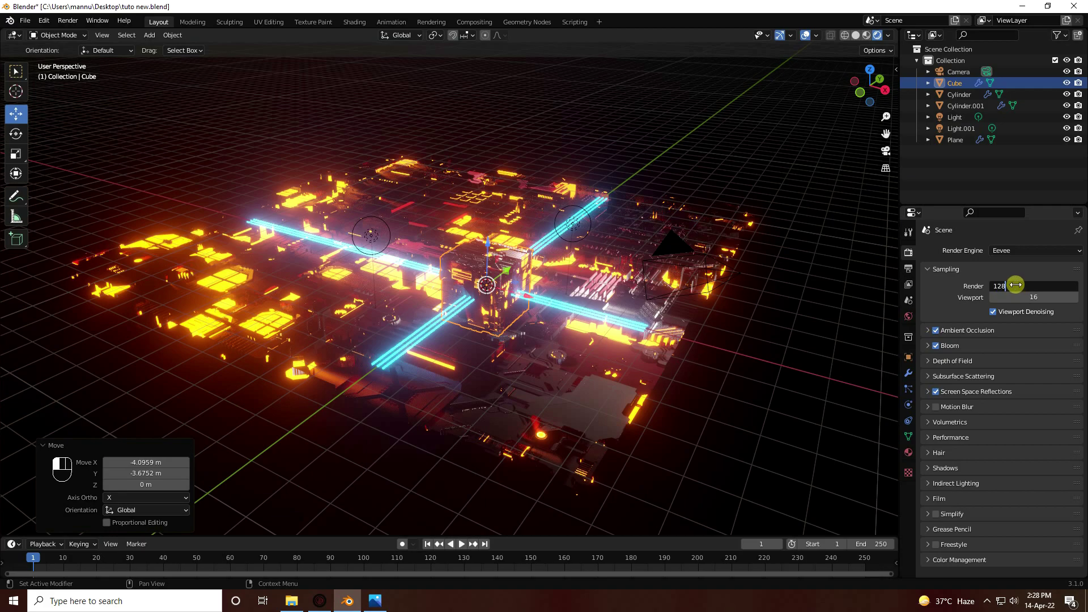
{"action": "type", "text": "128"}
{"action": "key", "text": "Return"}
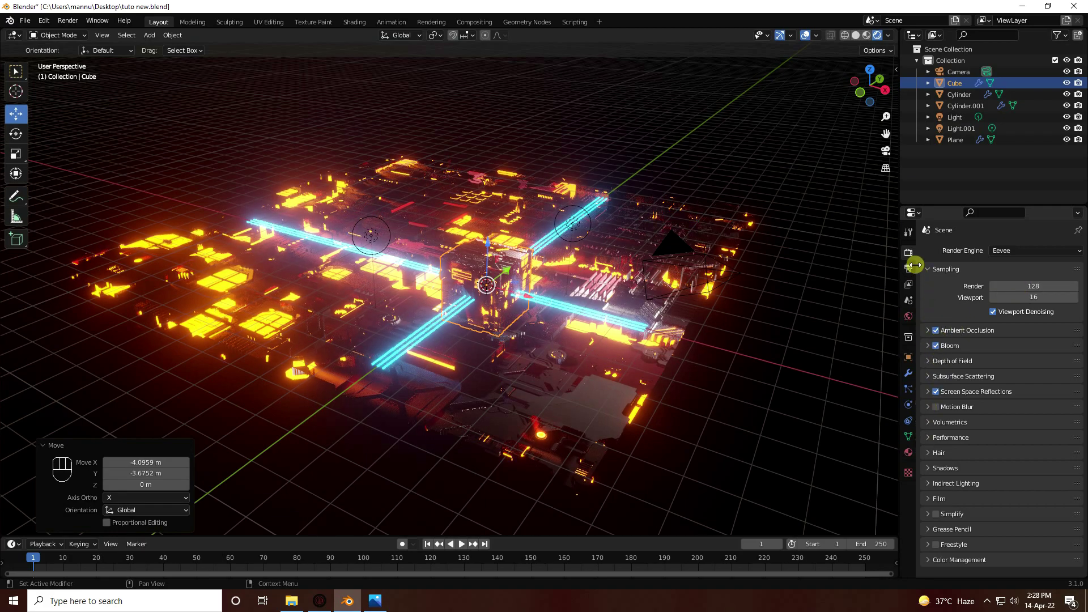
{"action": "key", "text": "KP_0"}
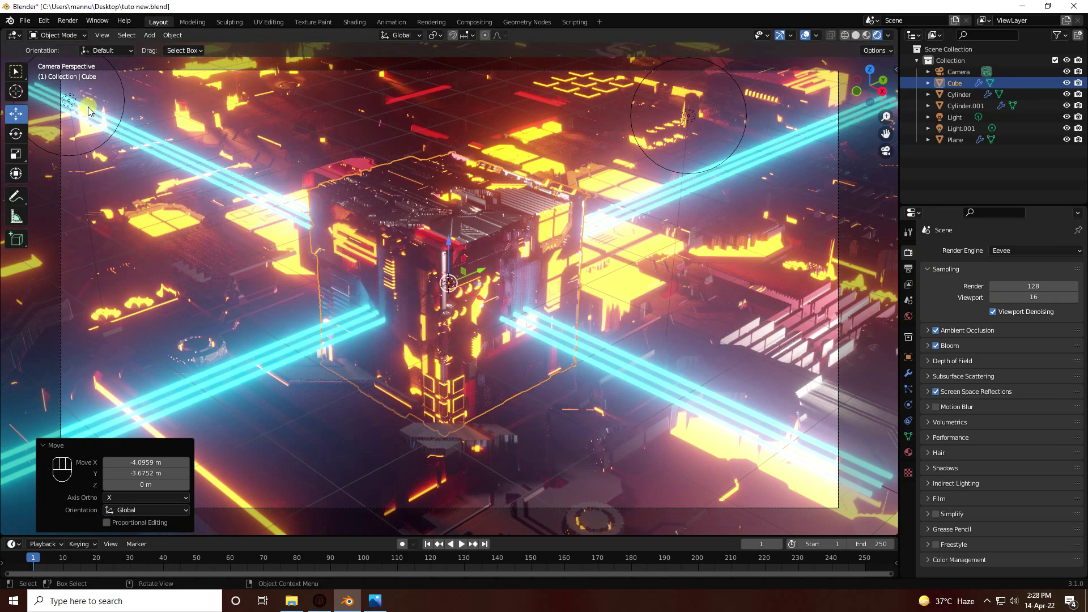
- Shift Light.001 sideways along X and lower it with the gizmo arrows
{"action": "left_click", "coordinate": [71, 102]}
{"action": "left_click_drag", "start_coordinate": [93, 113], "coordinate": [317, 103]}
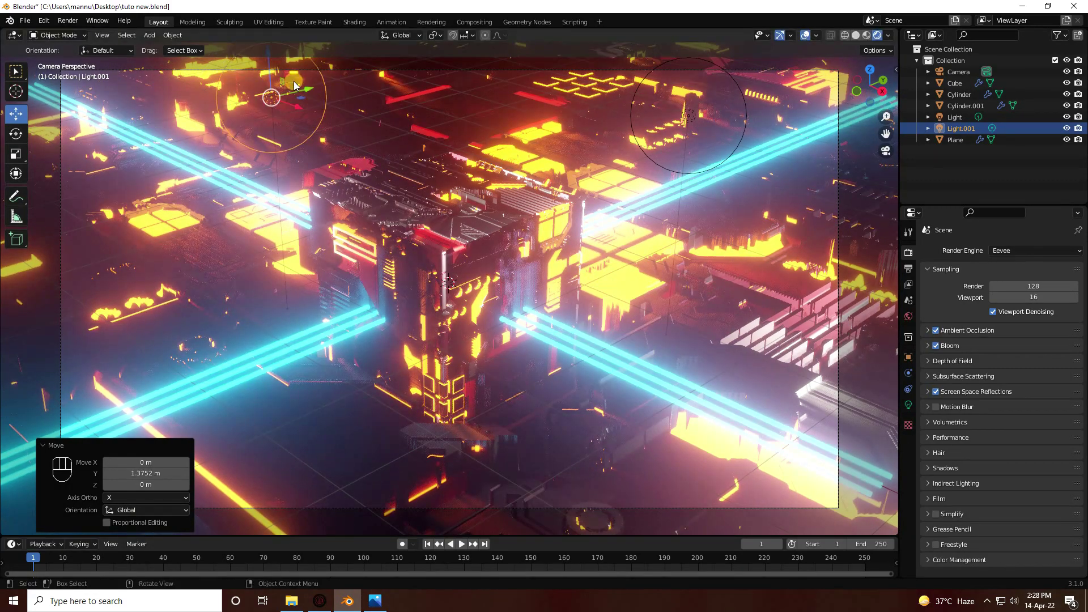
{"action": "left_click_drag", "start_coordinate": [269, 76], "coordinate": [230, 229]}
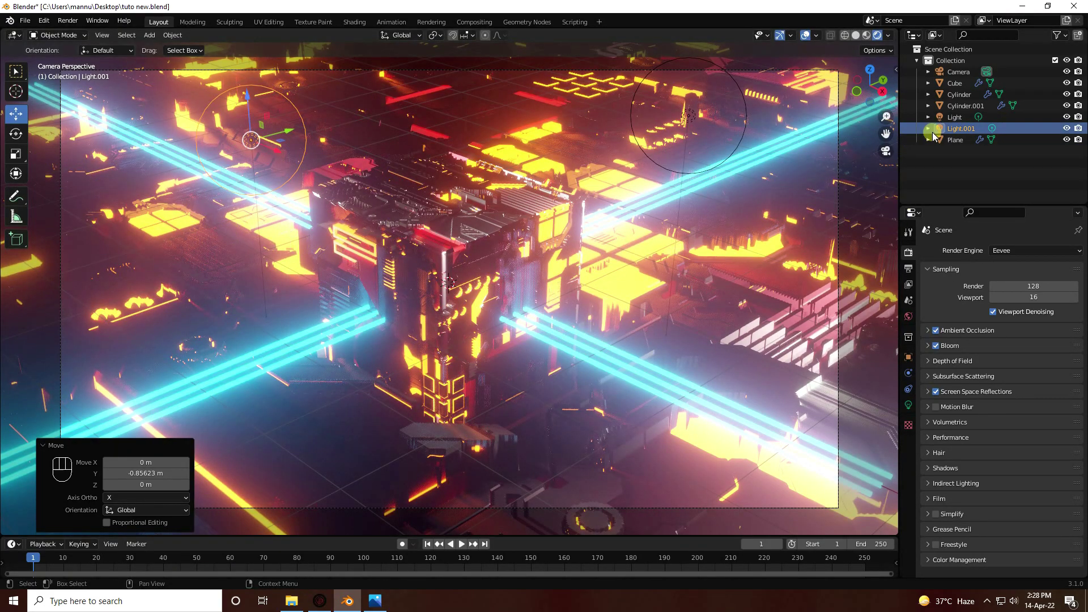
- Review the original light's settings, return to the camera view, and render the final image
{"action": "left_click", "coordinate": [956, 118]}
{"action": "left_click", "coordinate": [910, 404]}
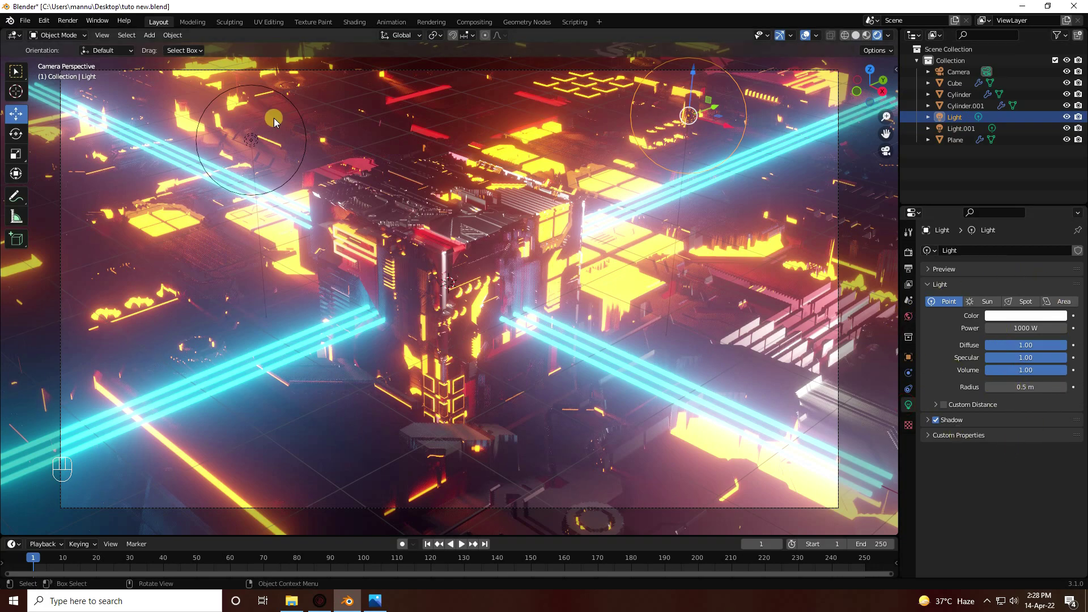
{"action": "key", "text": "KP_0"}
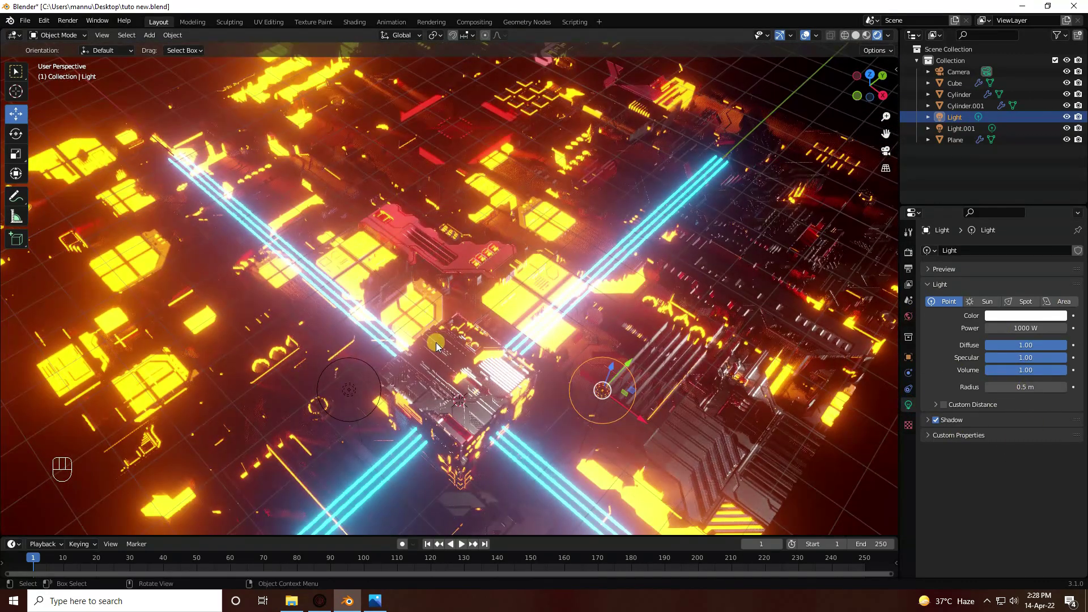
{"action": "key", "text": "KP_0"}
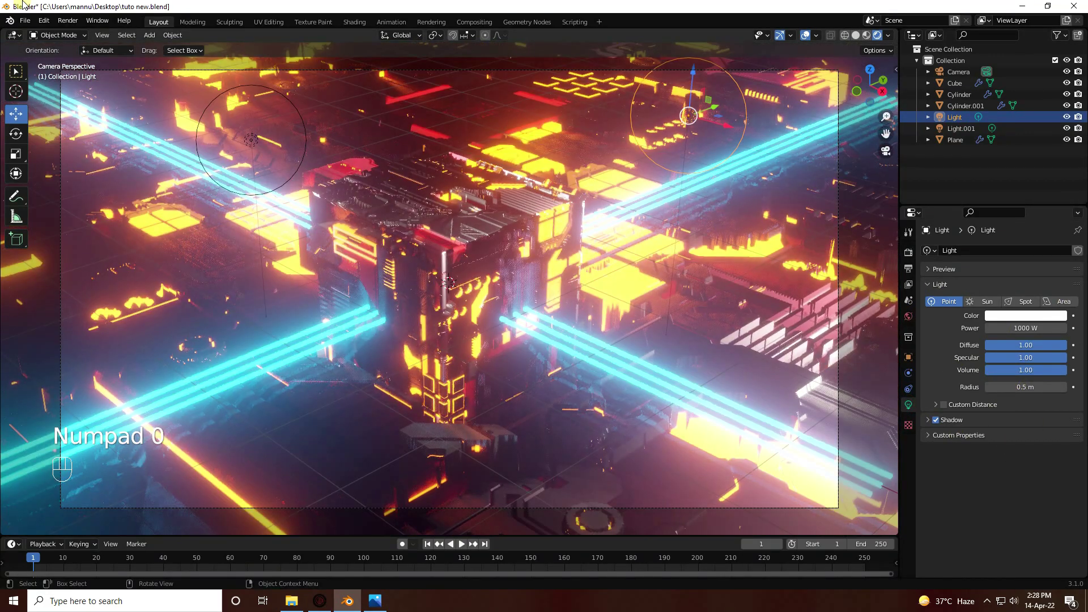
{"action": "left_click", "coordinate": [68, 20]}
{"action": "left_click", "coordinate": [85, 34]}
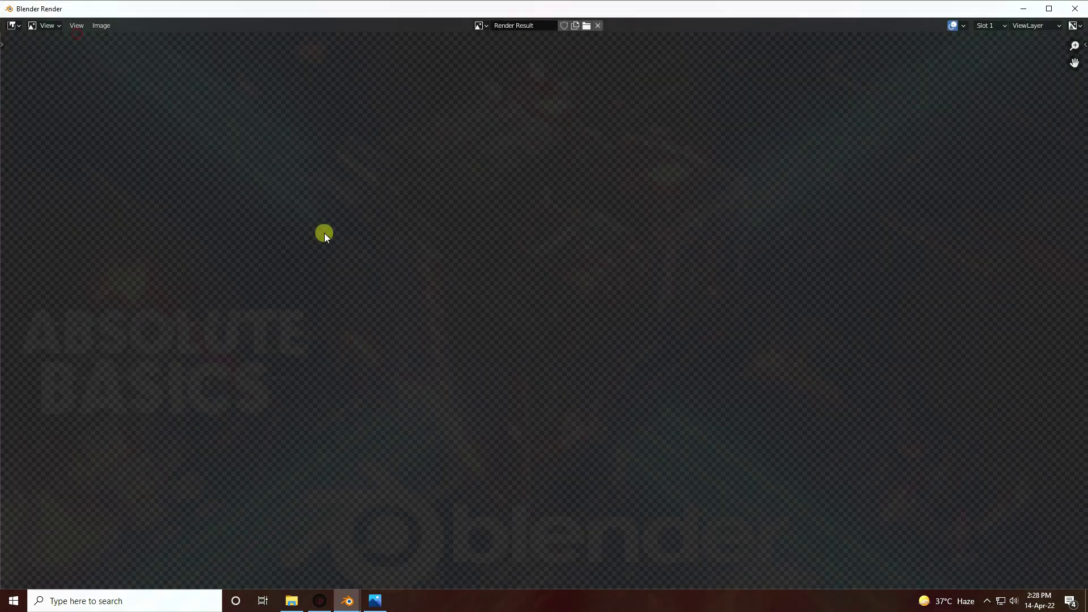